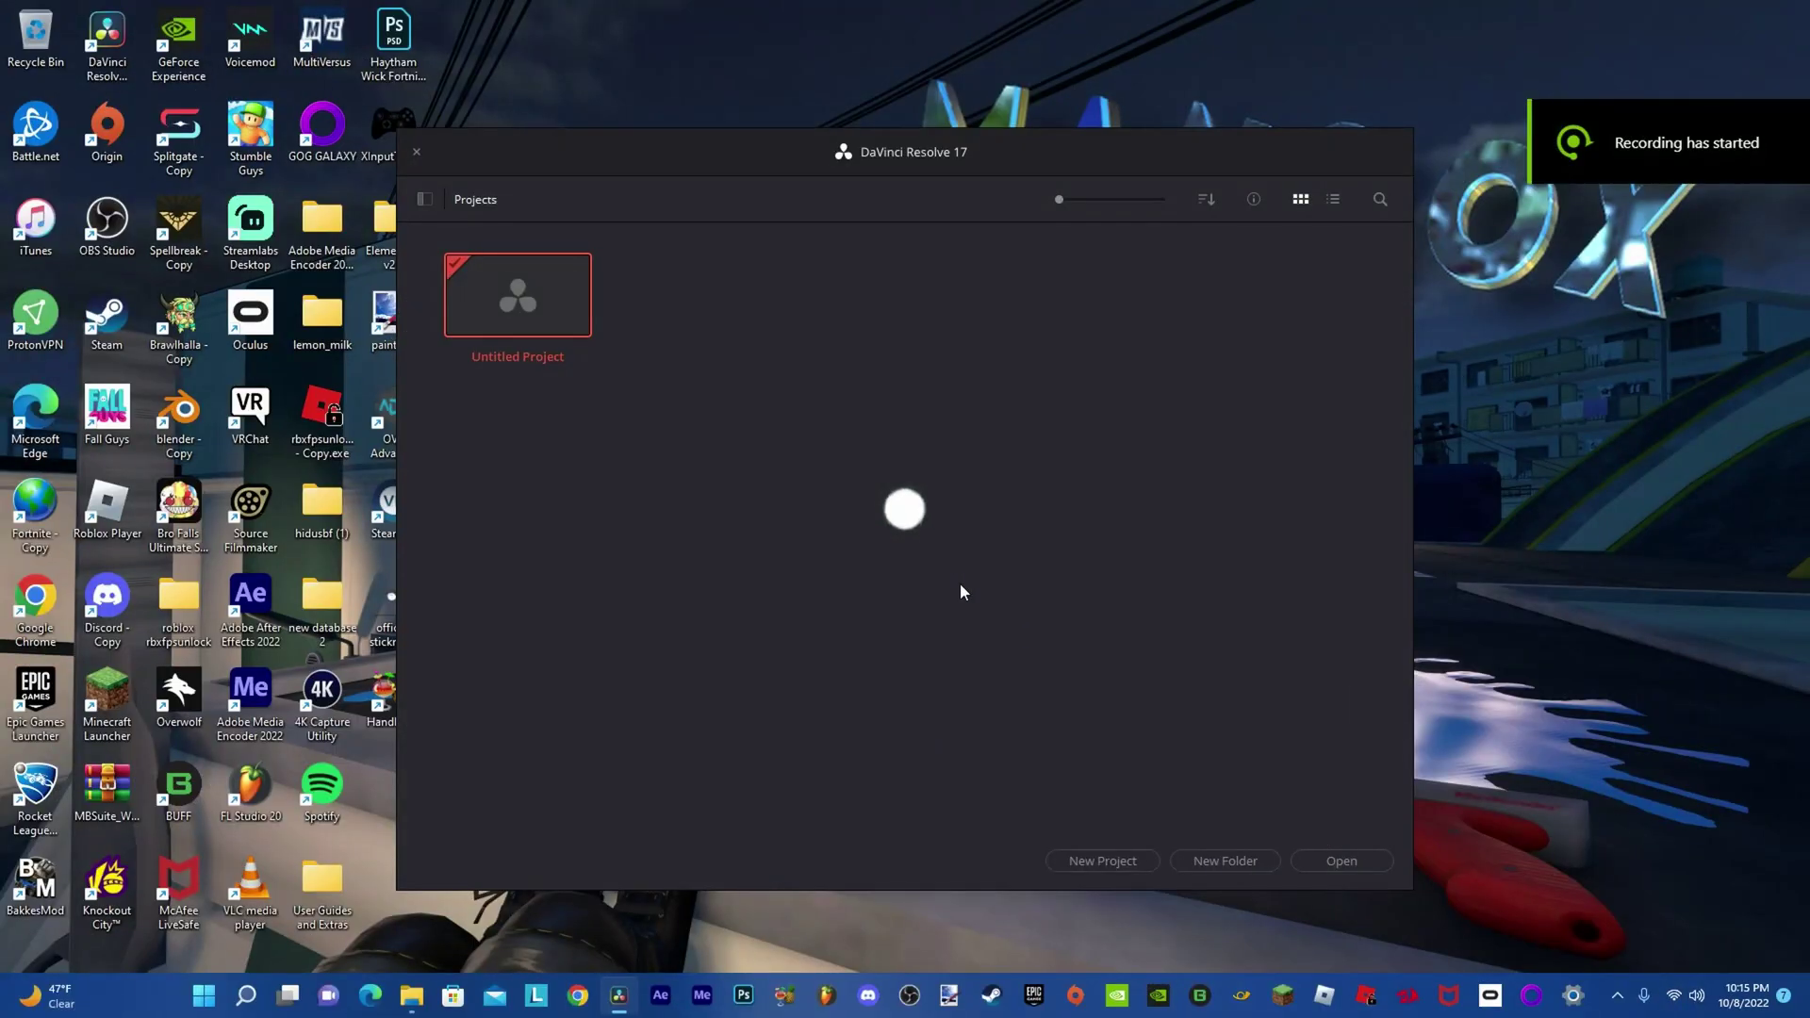
Step: Open the Untitled Project and set the timeline frame rate to 60 fps in Project Settings
double_click(524, 308)
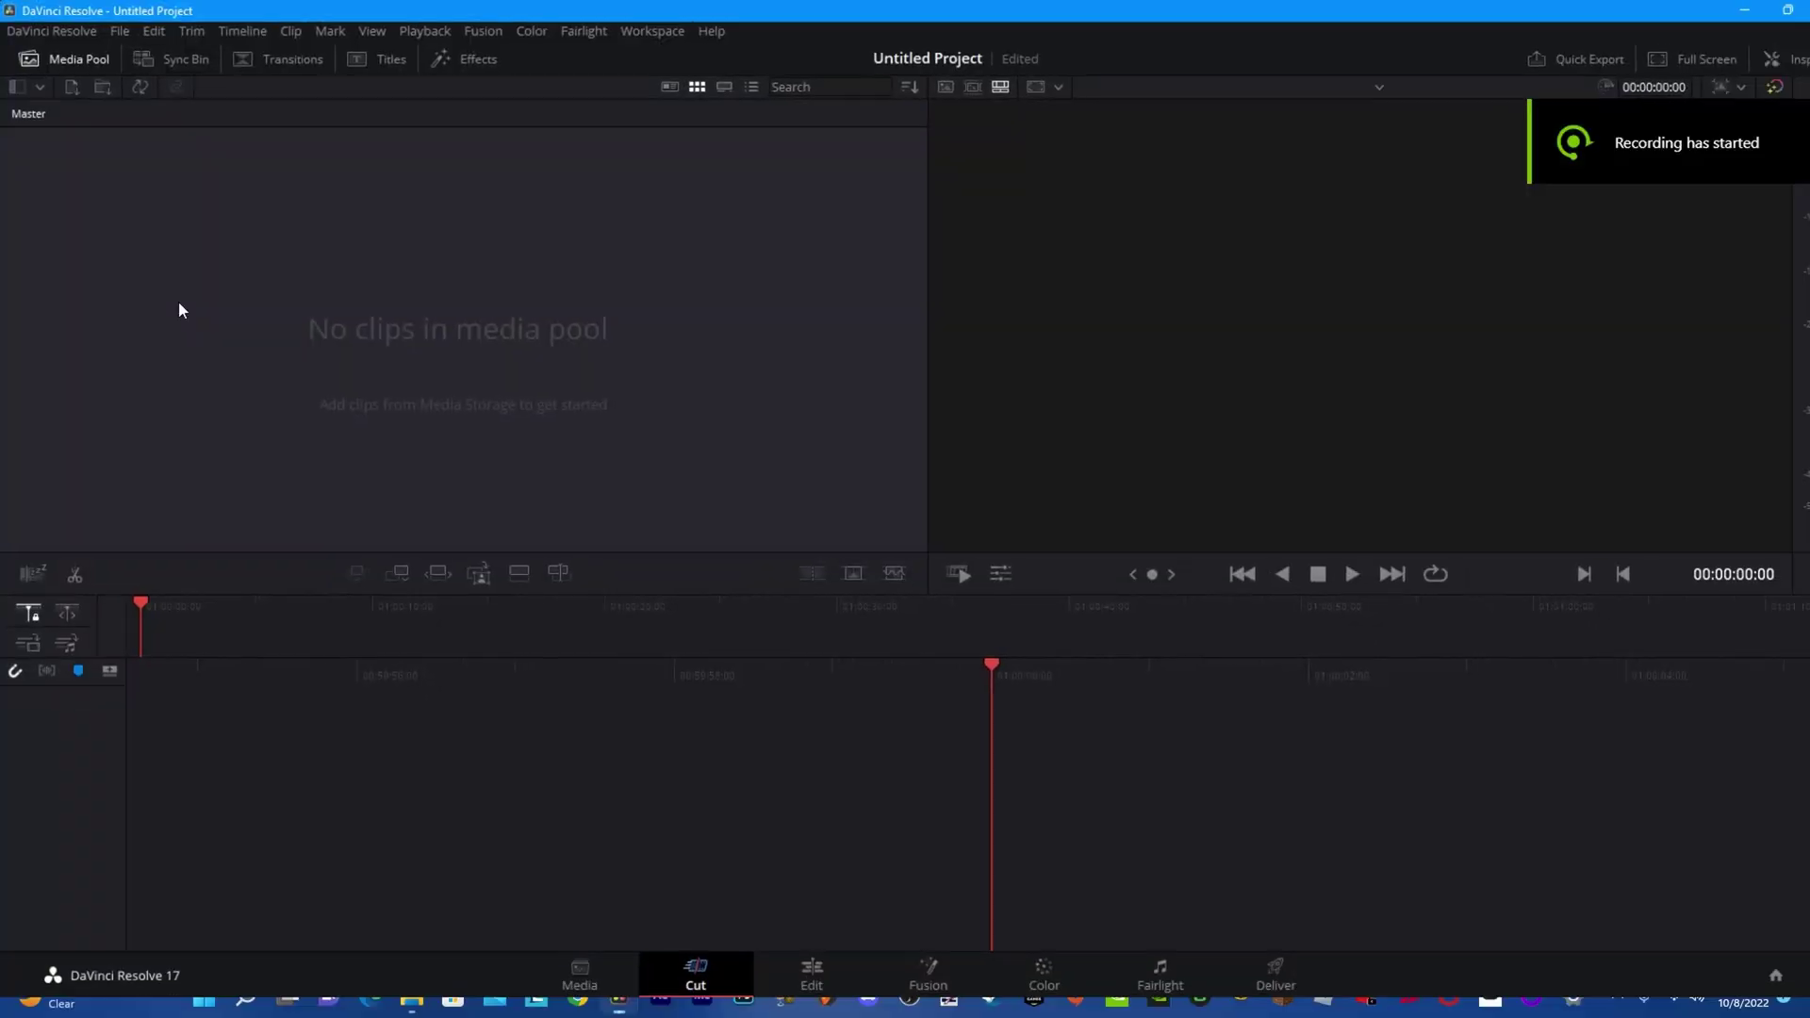
click(117, 30)
click(269, 396)
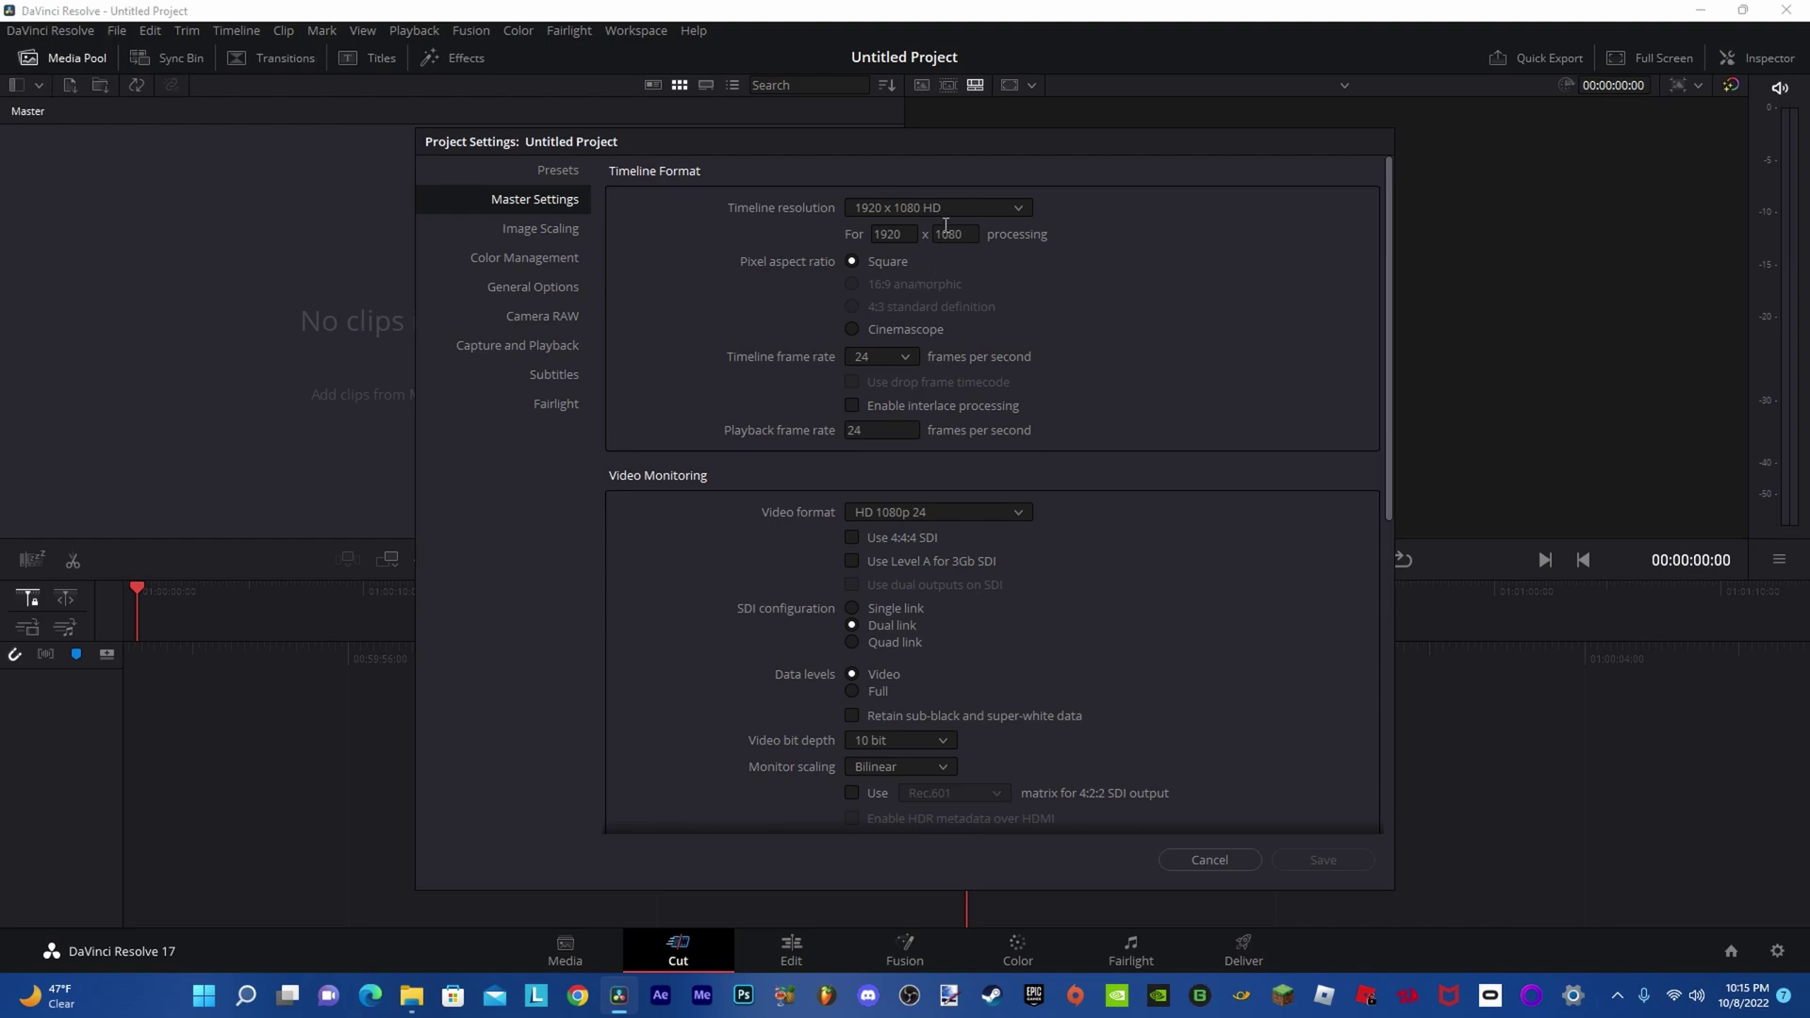
click(883, 358)
click(884, 568)
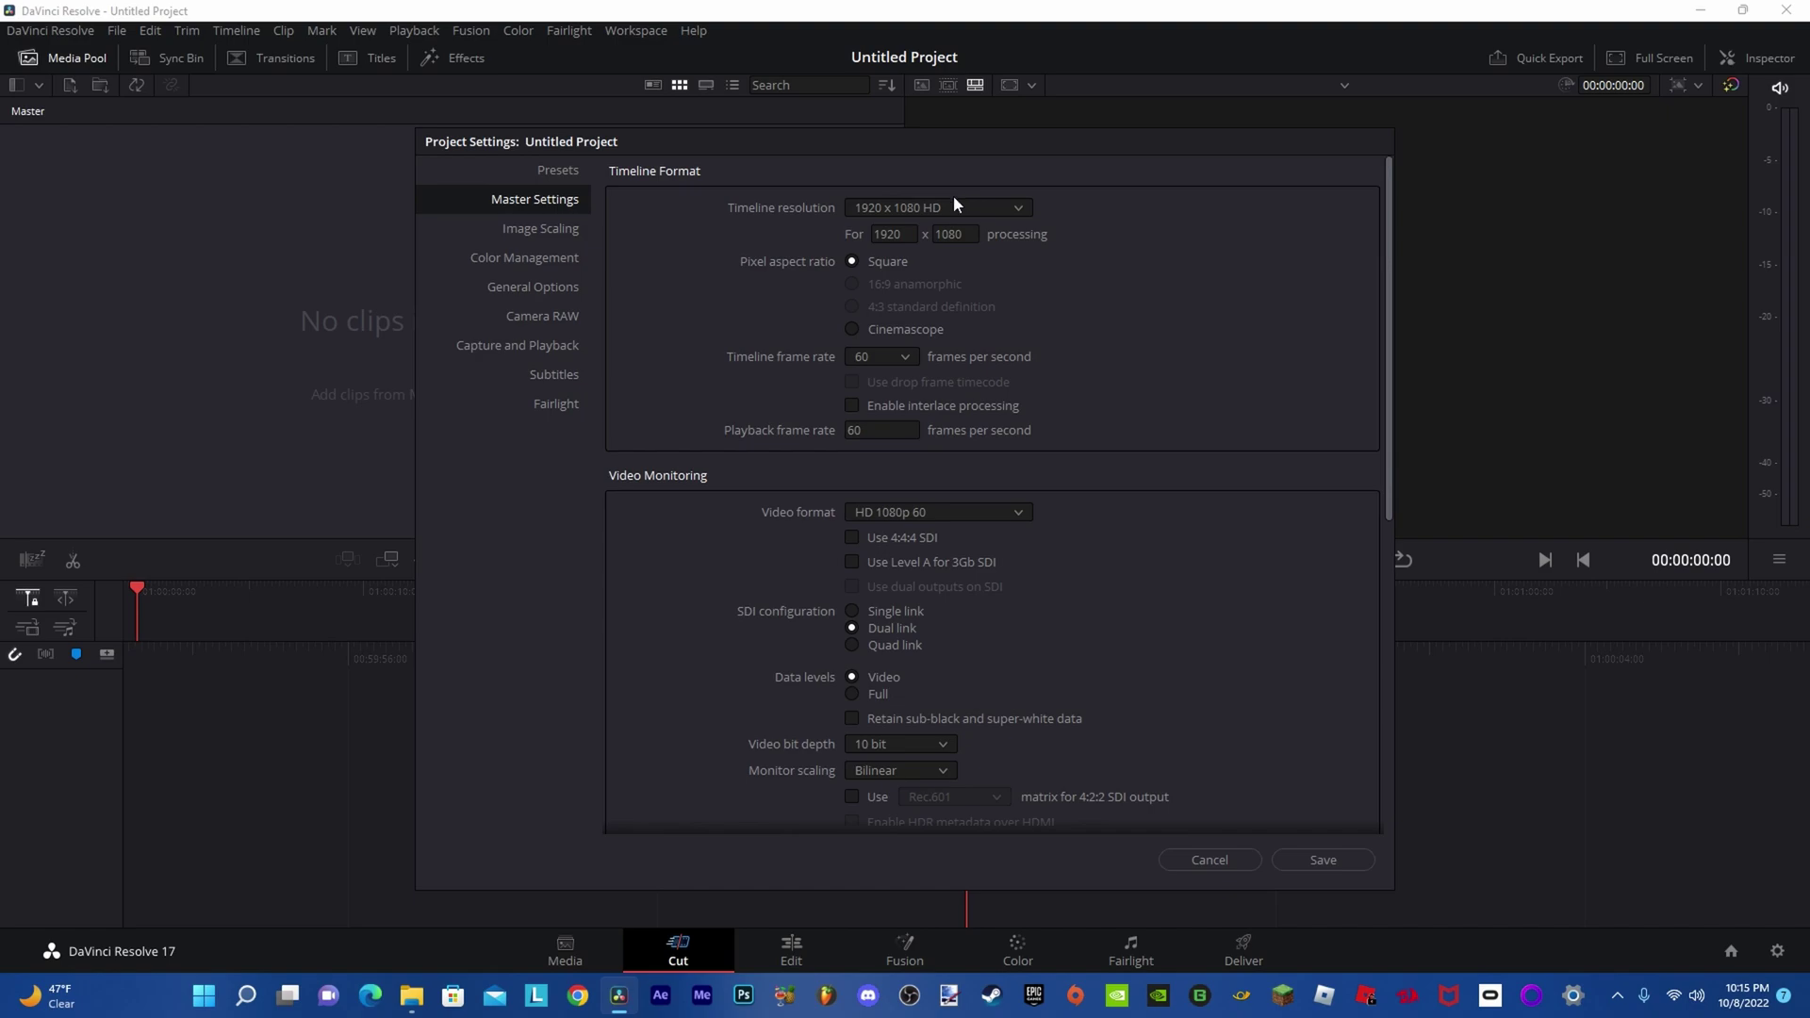
Step: Switch the timeline resolution to Custom and enter 2560 × 1440
click(952, 207)
click(901, 231)
click(901, 234)
double_click(901, 231)
key(BackSpace)
text(2560)
double_click(965, 230)
text(1440)
key(Return)
Step: Save the settings, move to the Edit page, and save the project as 'zoom transform tutorial'
click(1317, 859)
click(759, 960)
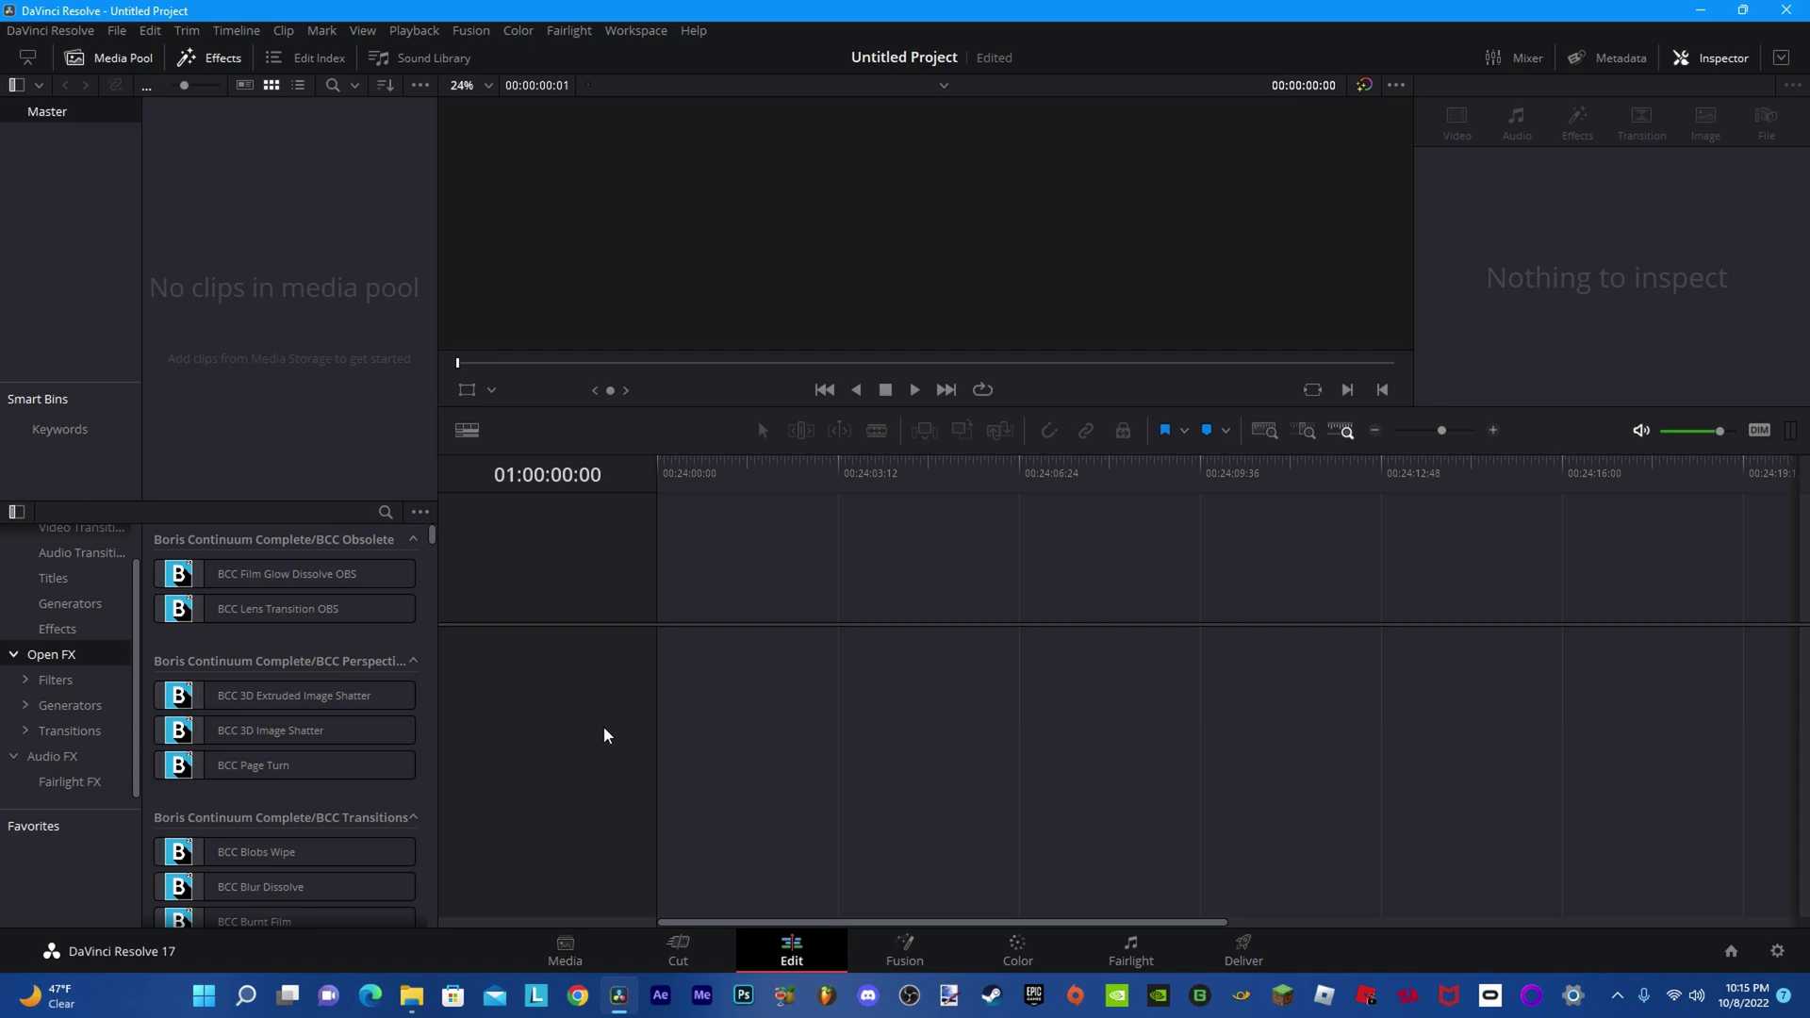
key(ctrl+s)
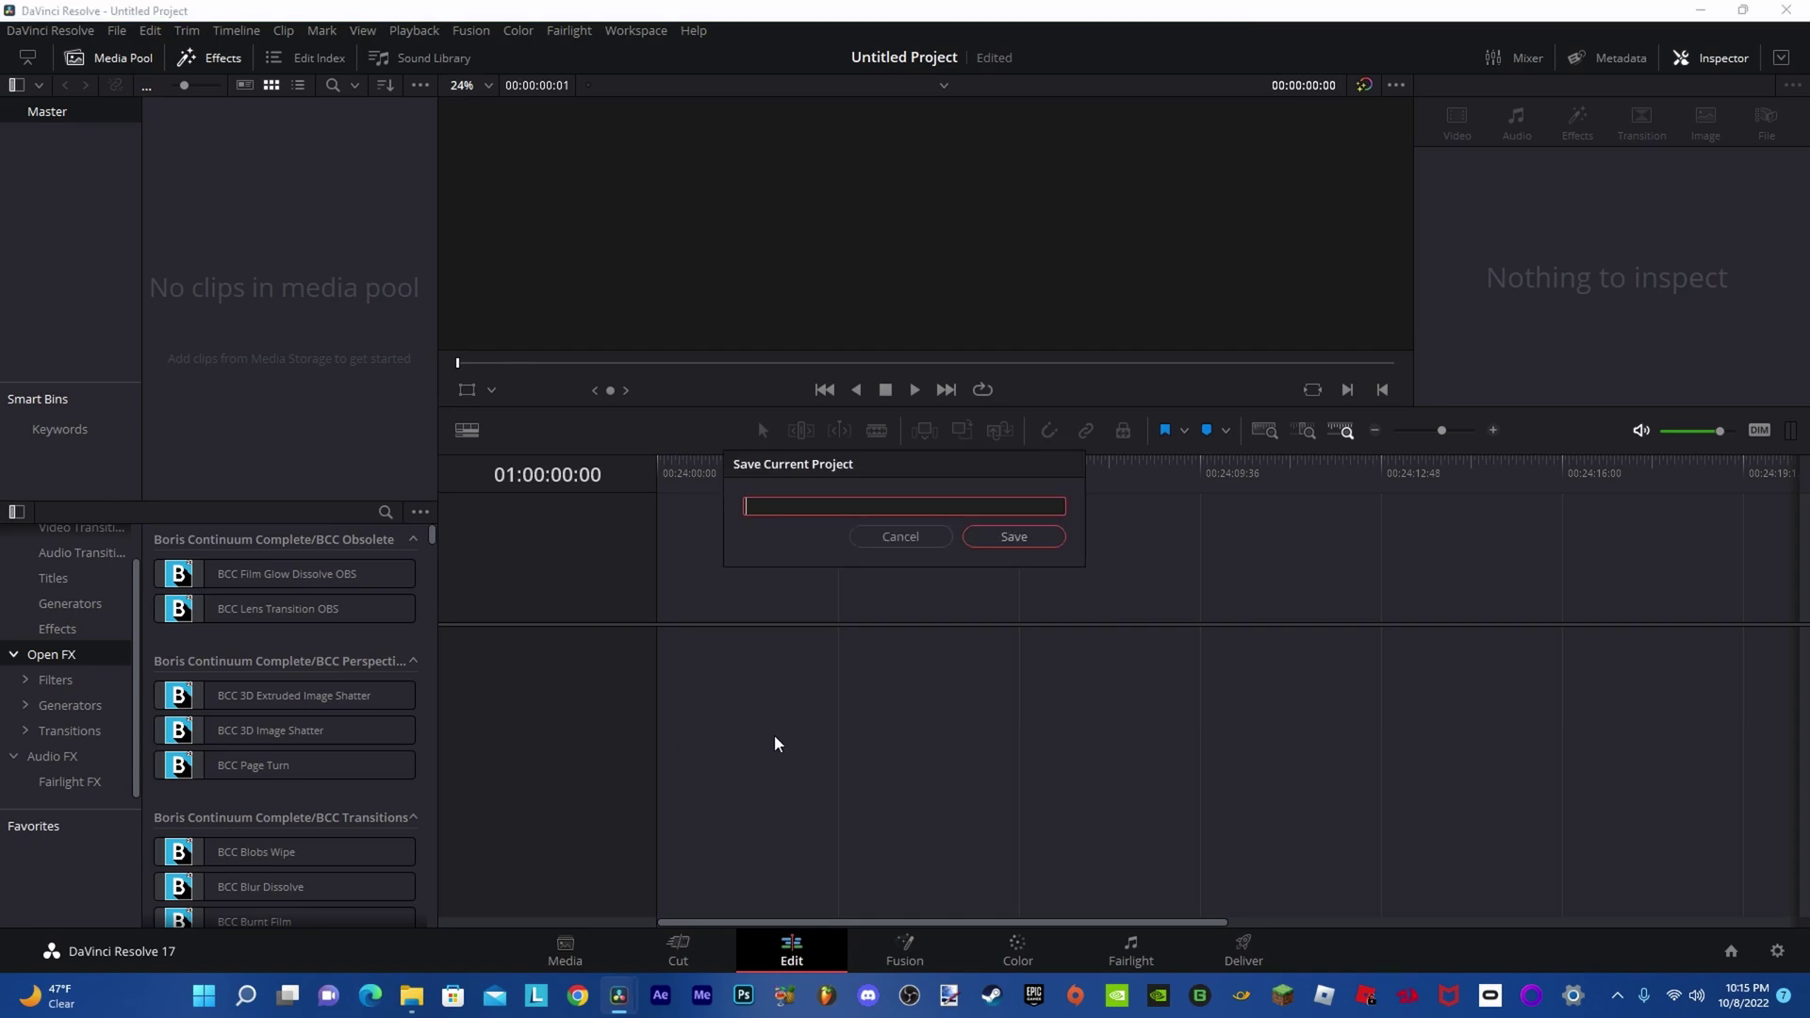
text(zoom transform tutorial)
key(Return)
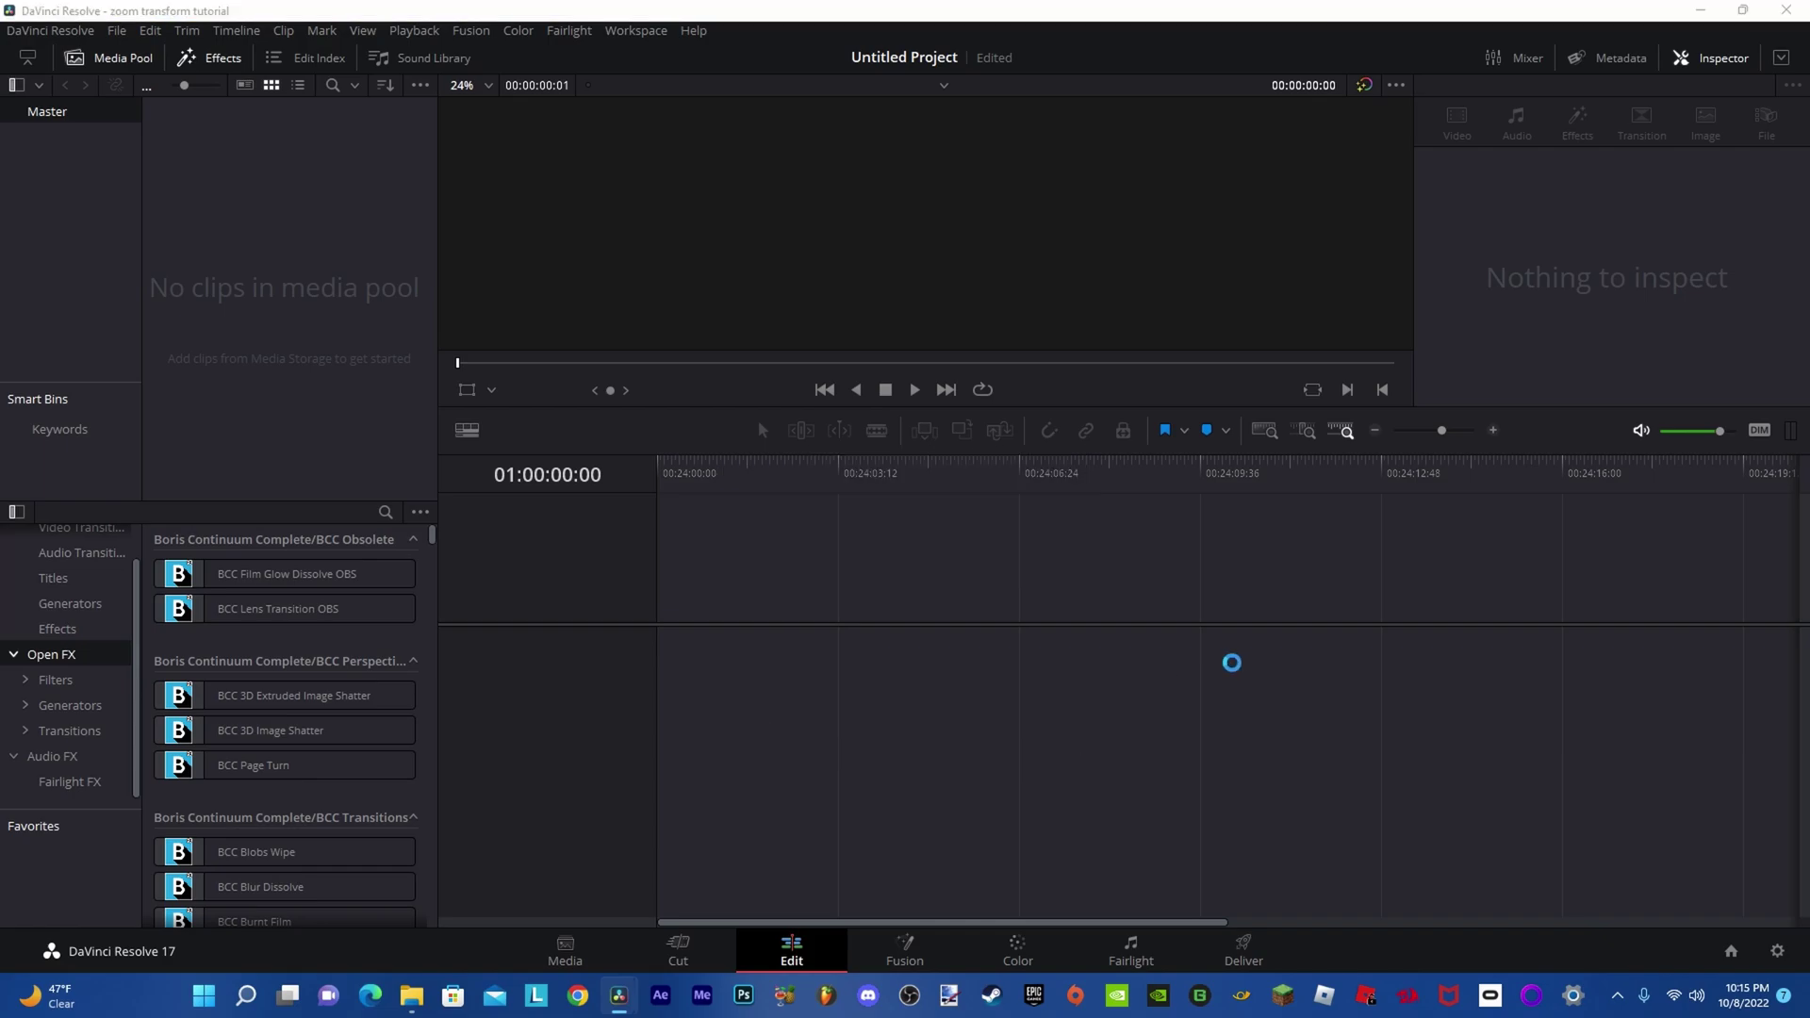
click(412, 994)
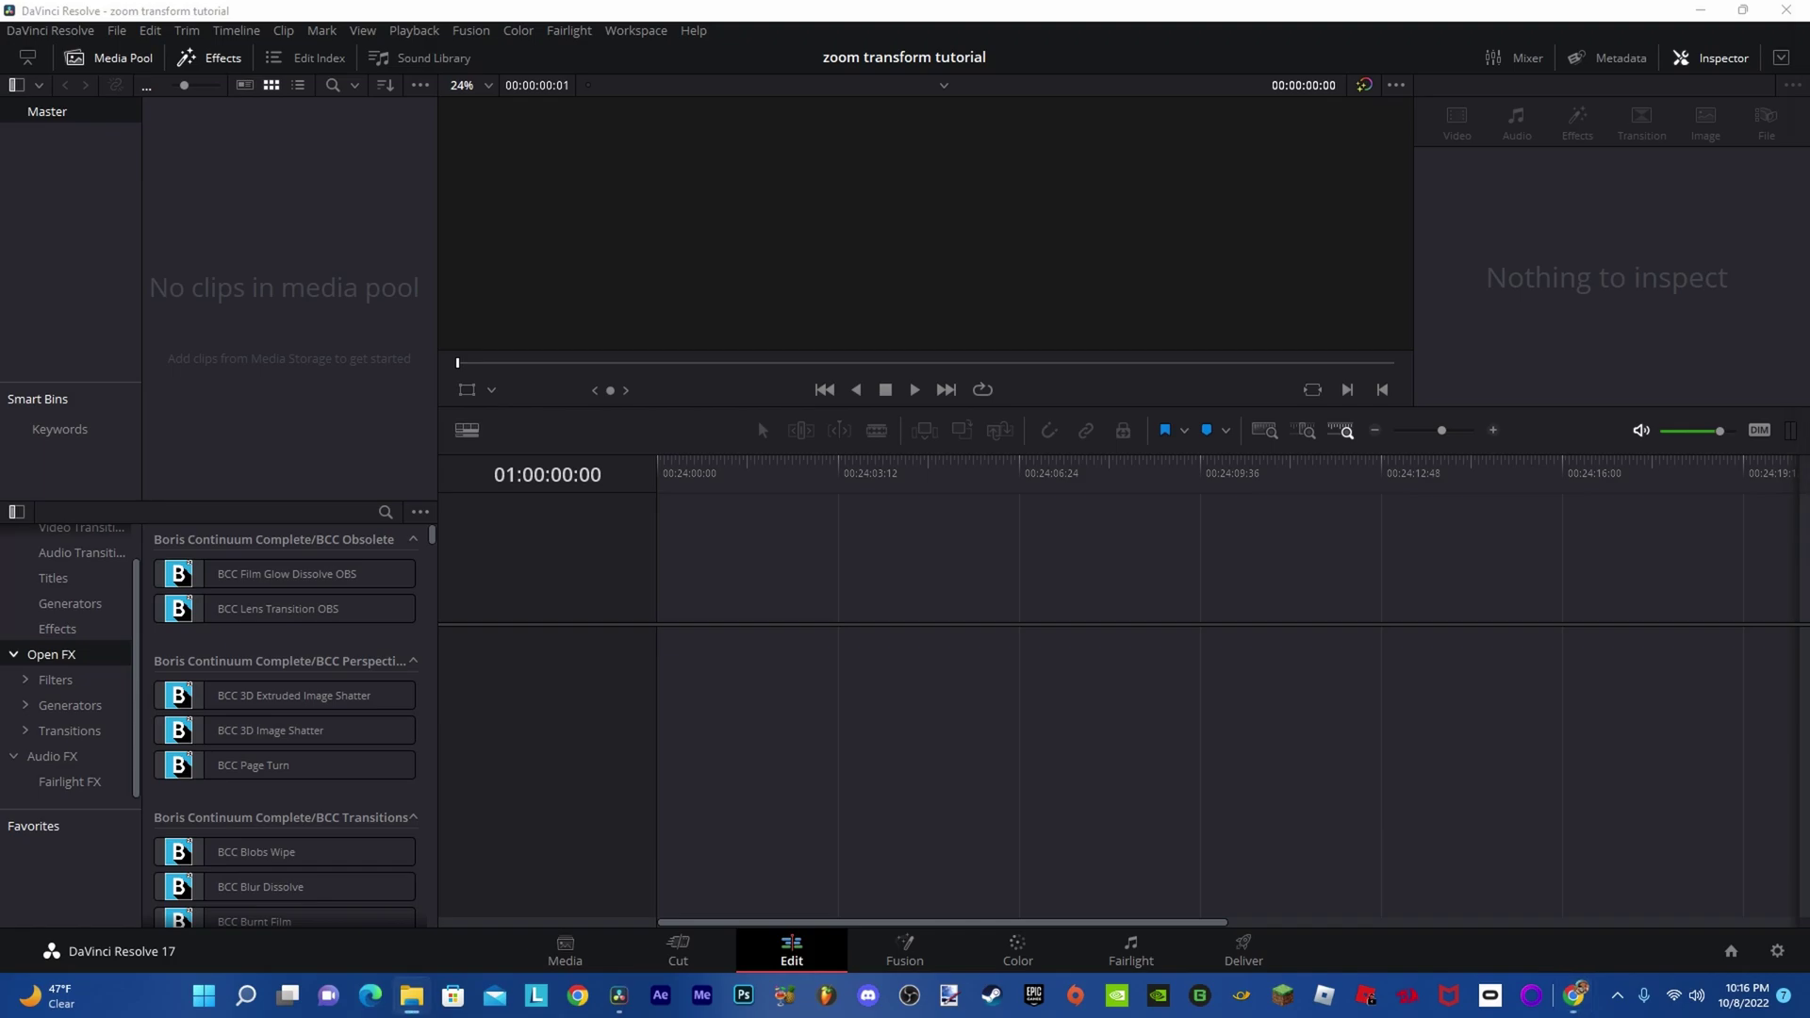
Step: Replace the offline clip by placing the splatoon image at the start of Video 1
drag(1693, 462, 671, 677)
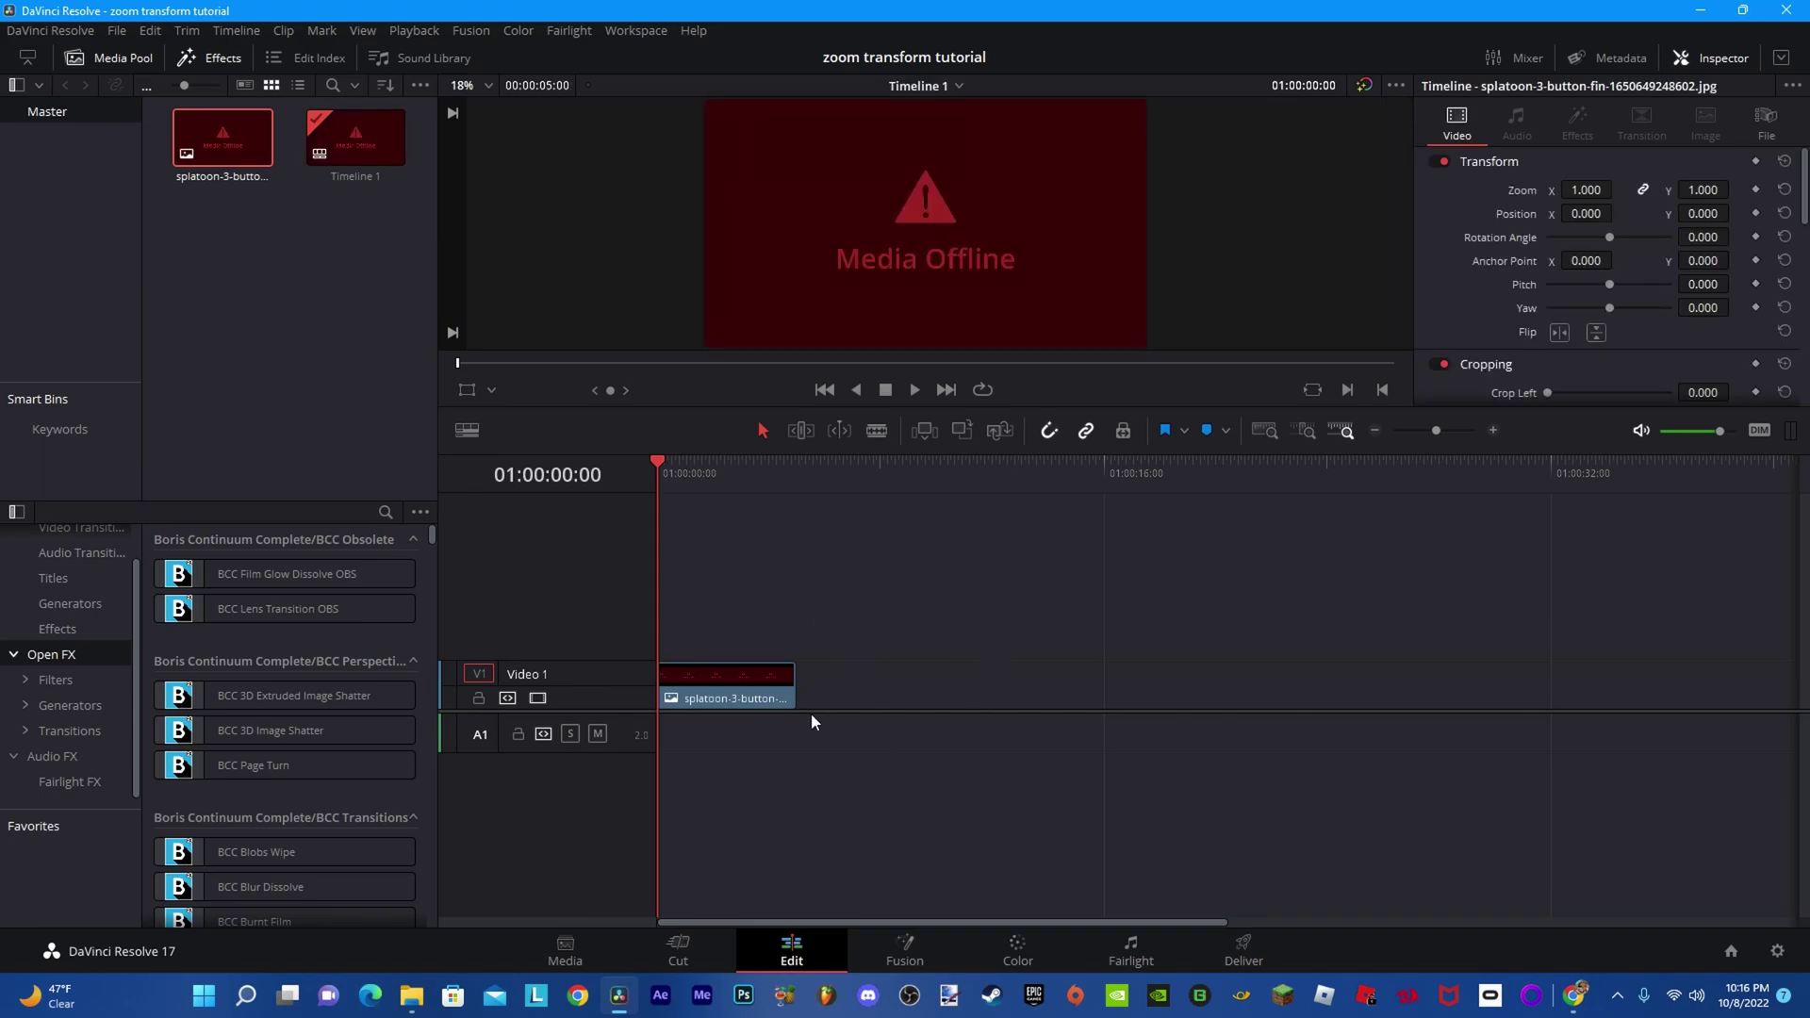
key(Delete)
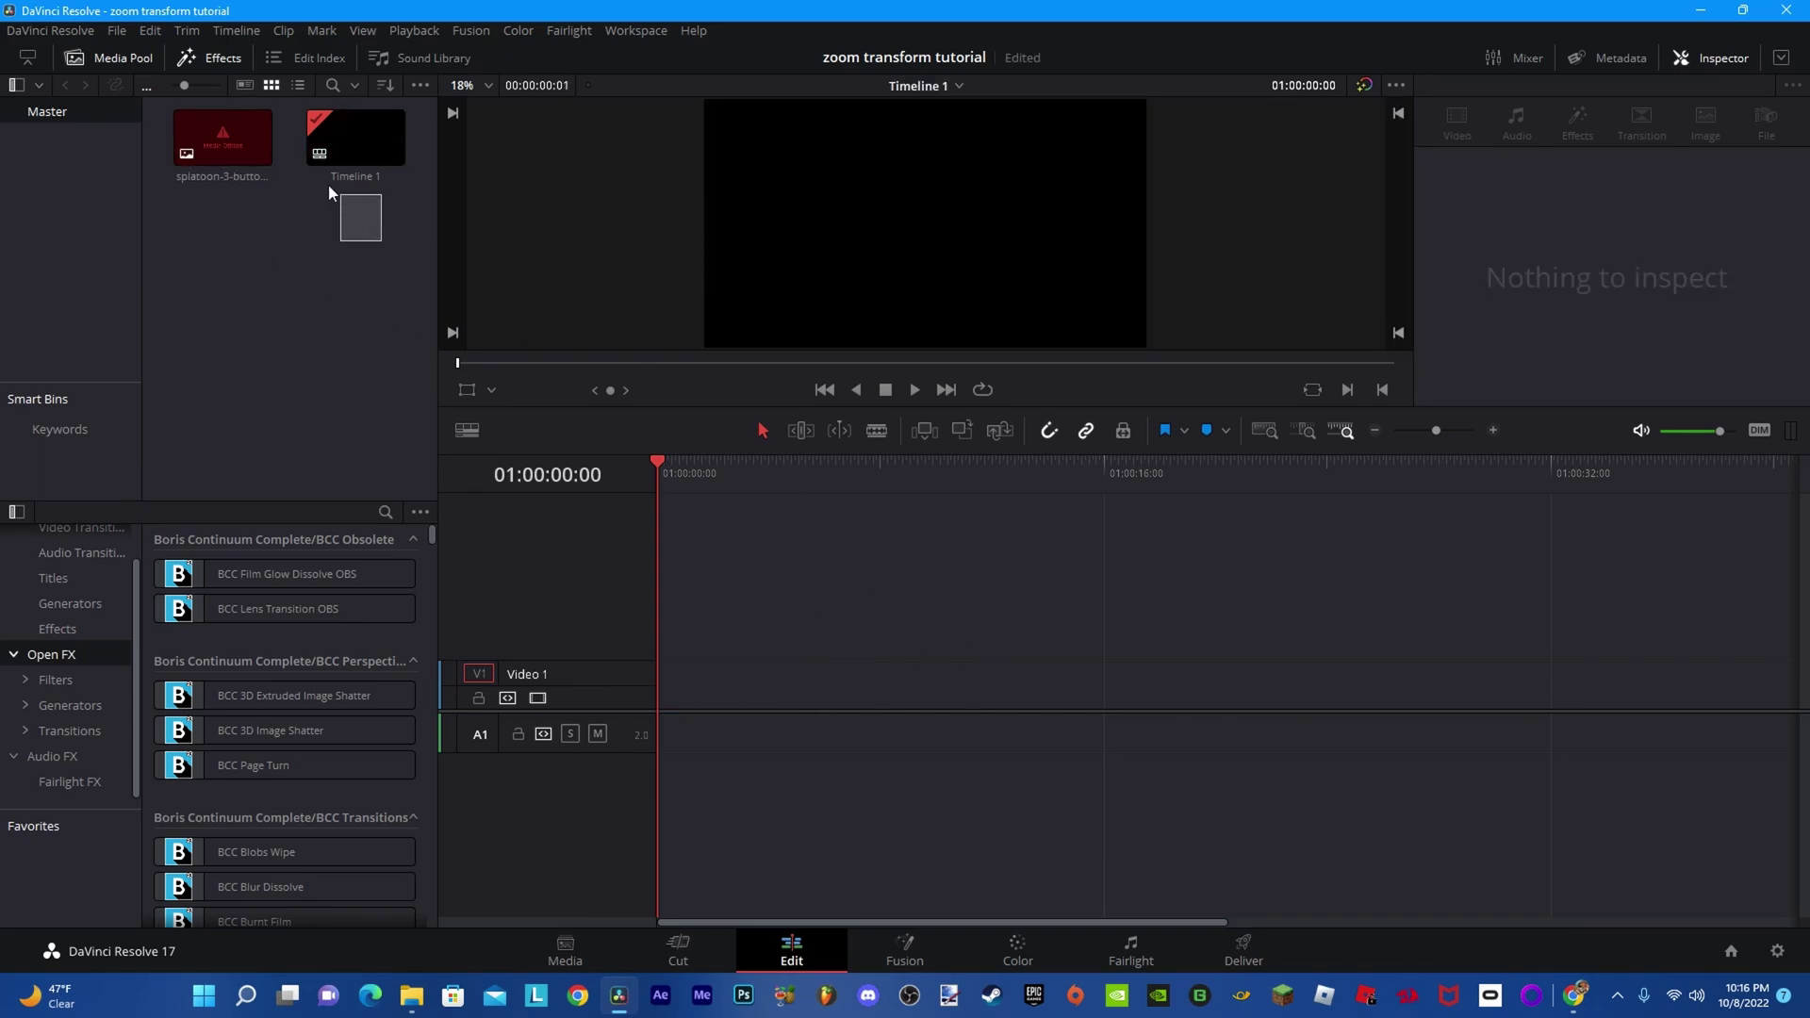
click(221, 172)
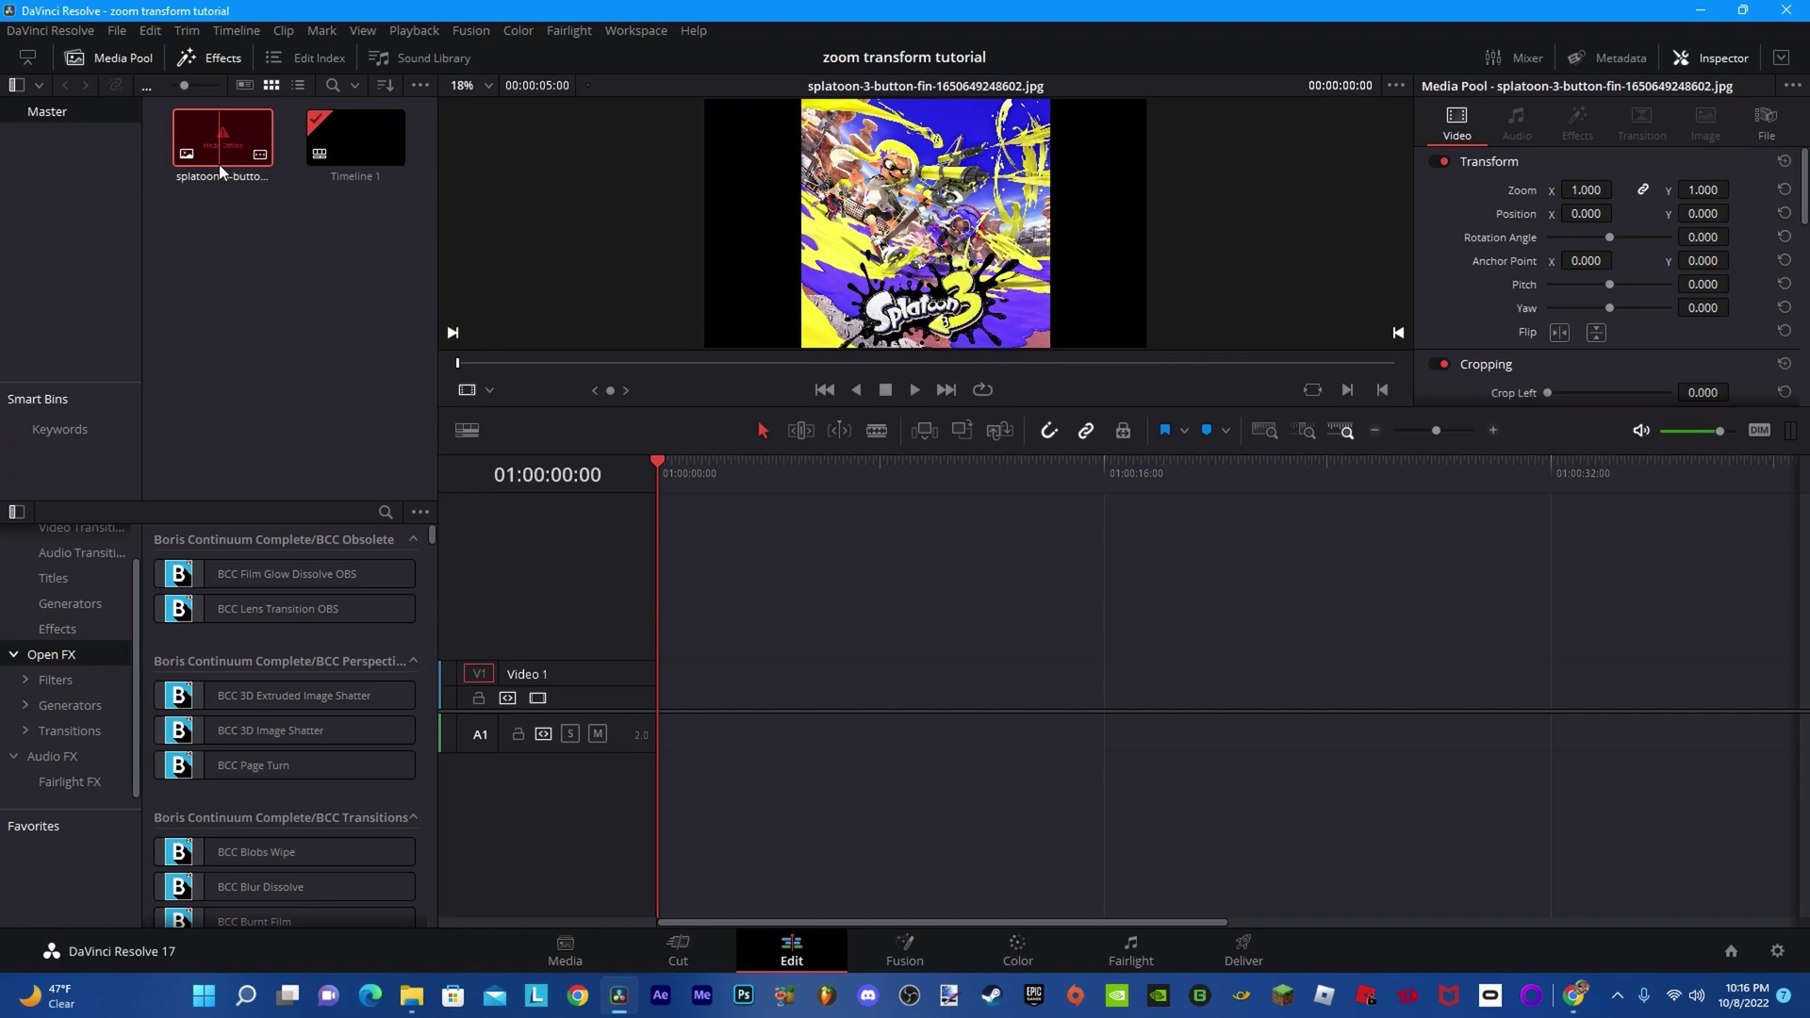
click(296, 249)
drag(231, 132, 682, 702)
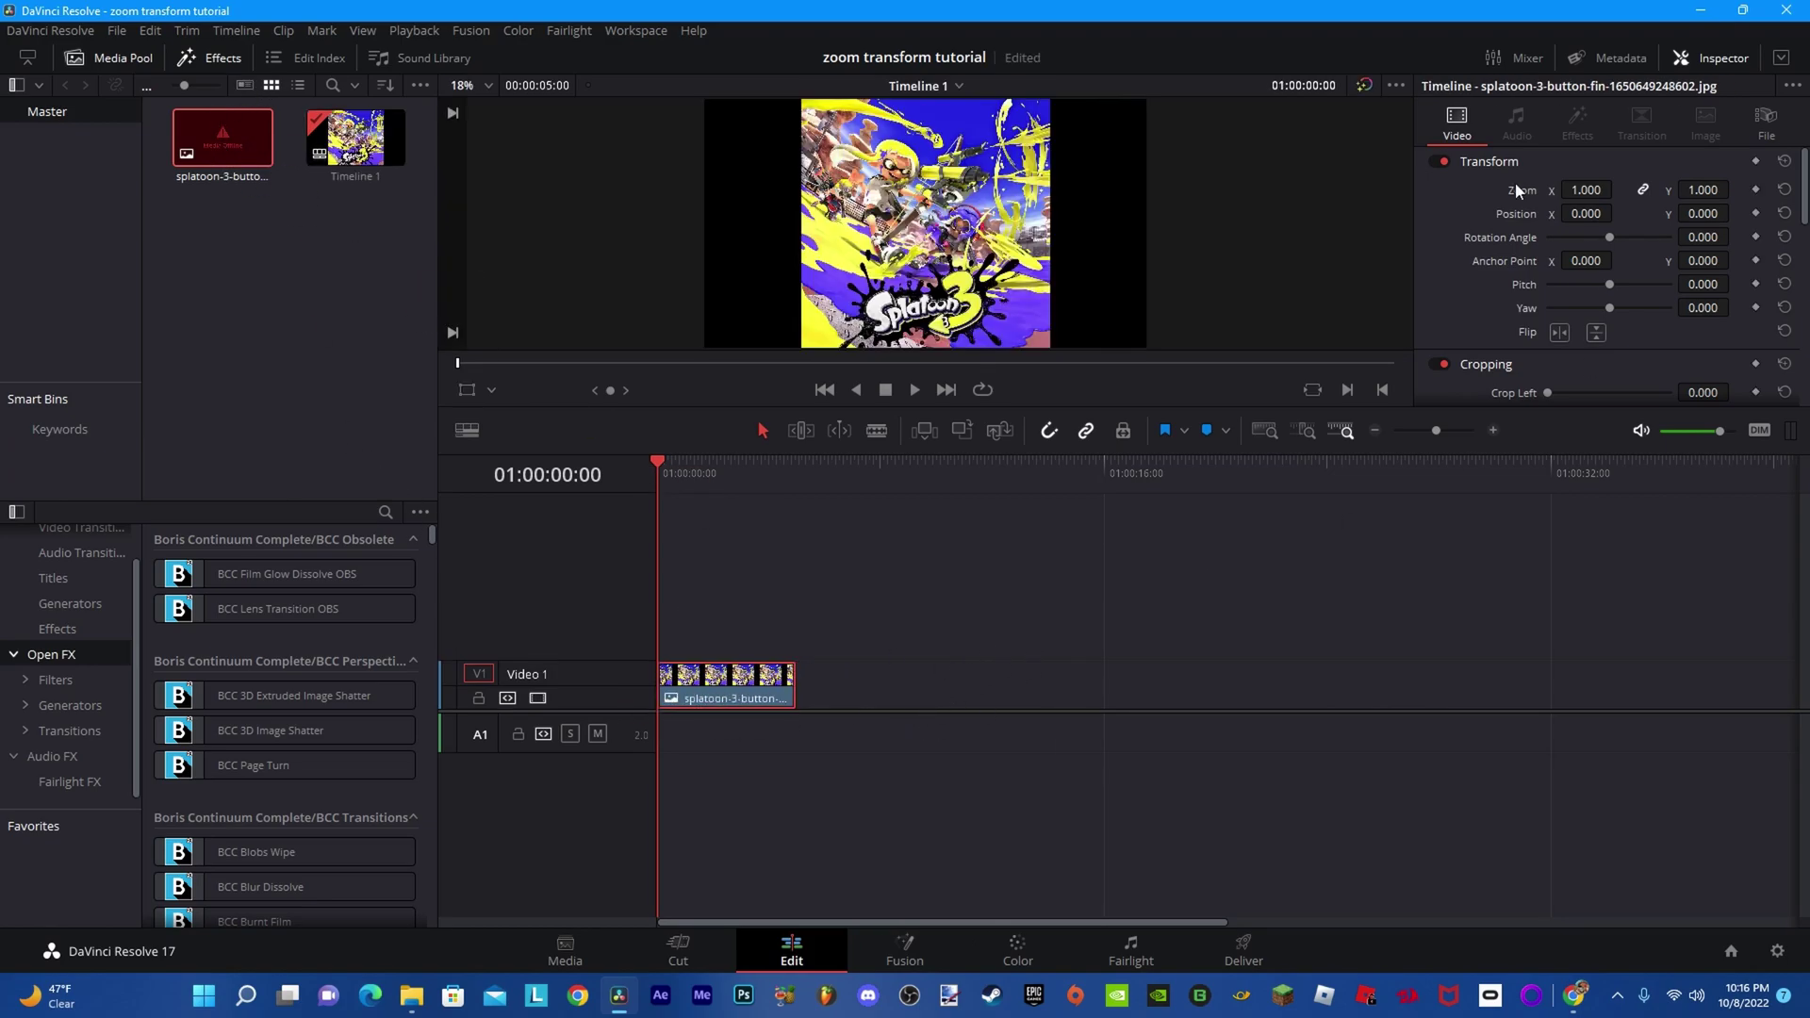
Step: Set the clip's Transform Zoom to 1.810 in the Inspector
drag(1588, 190, 1622, 191)
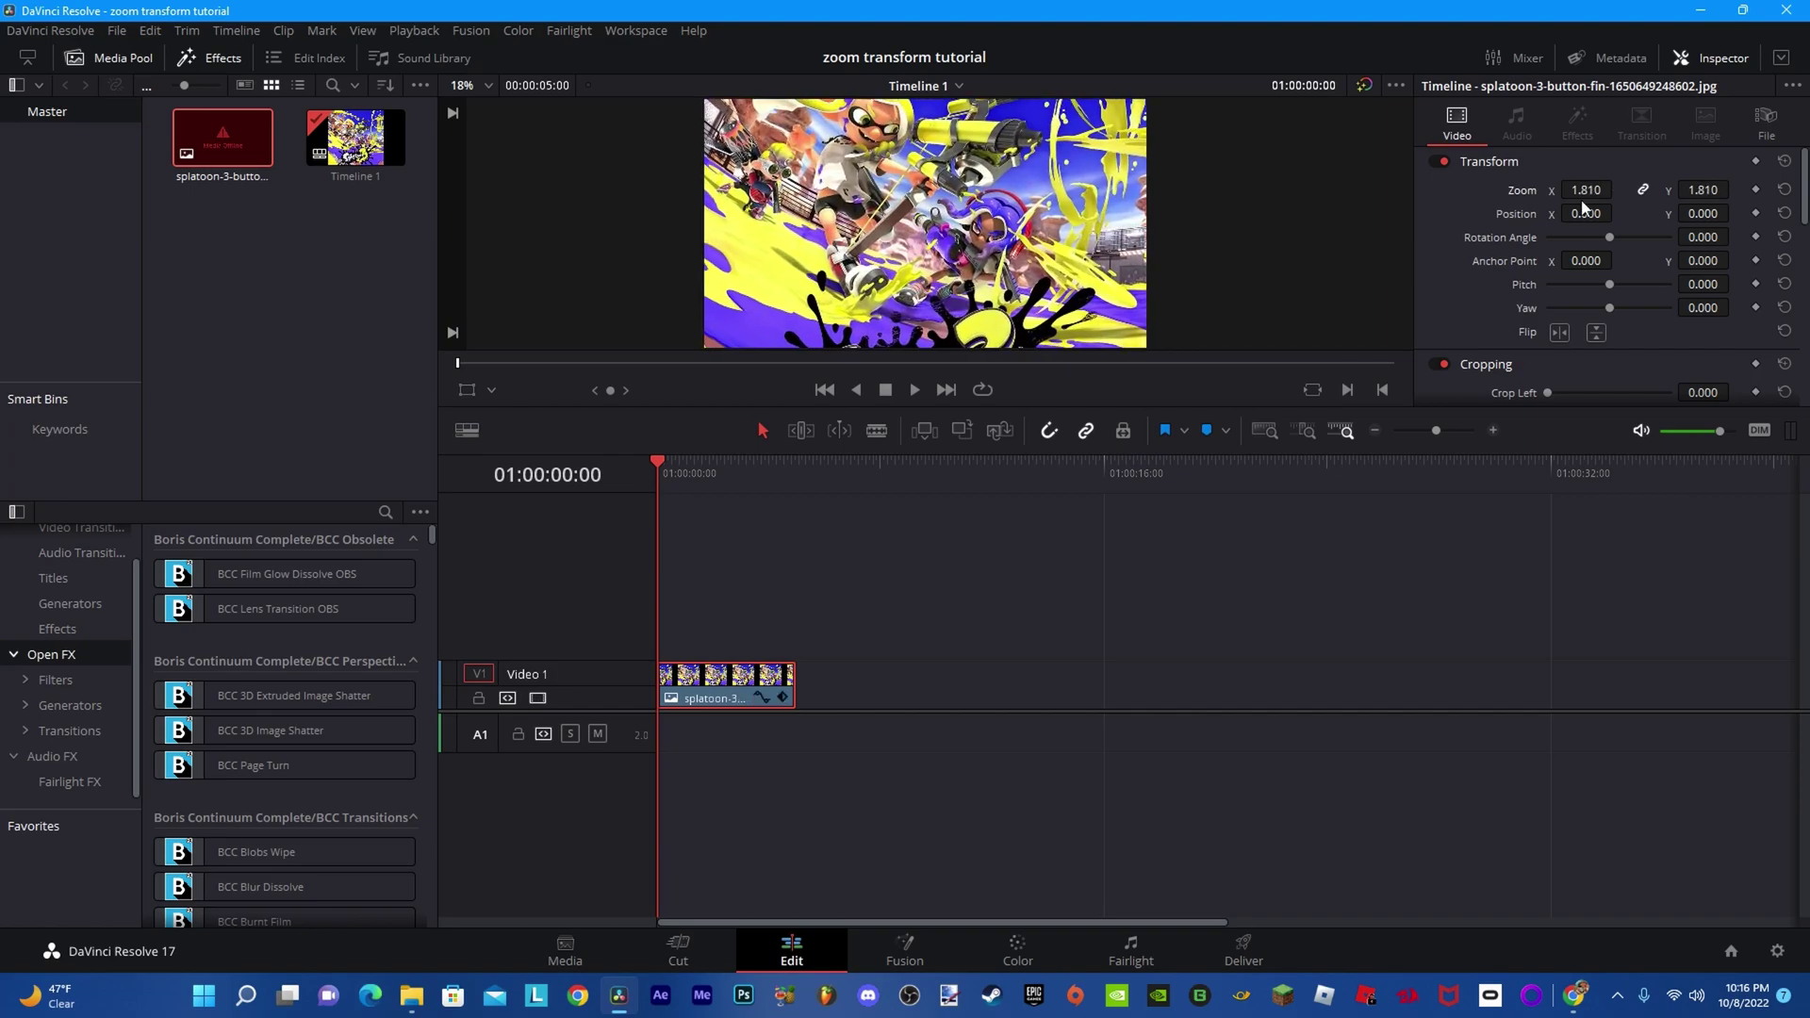
click(1457, 705)
click(719, 698)
click(1446, 160)
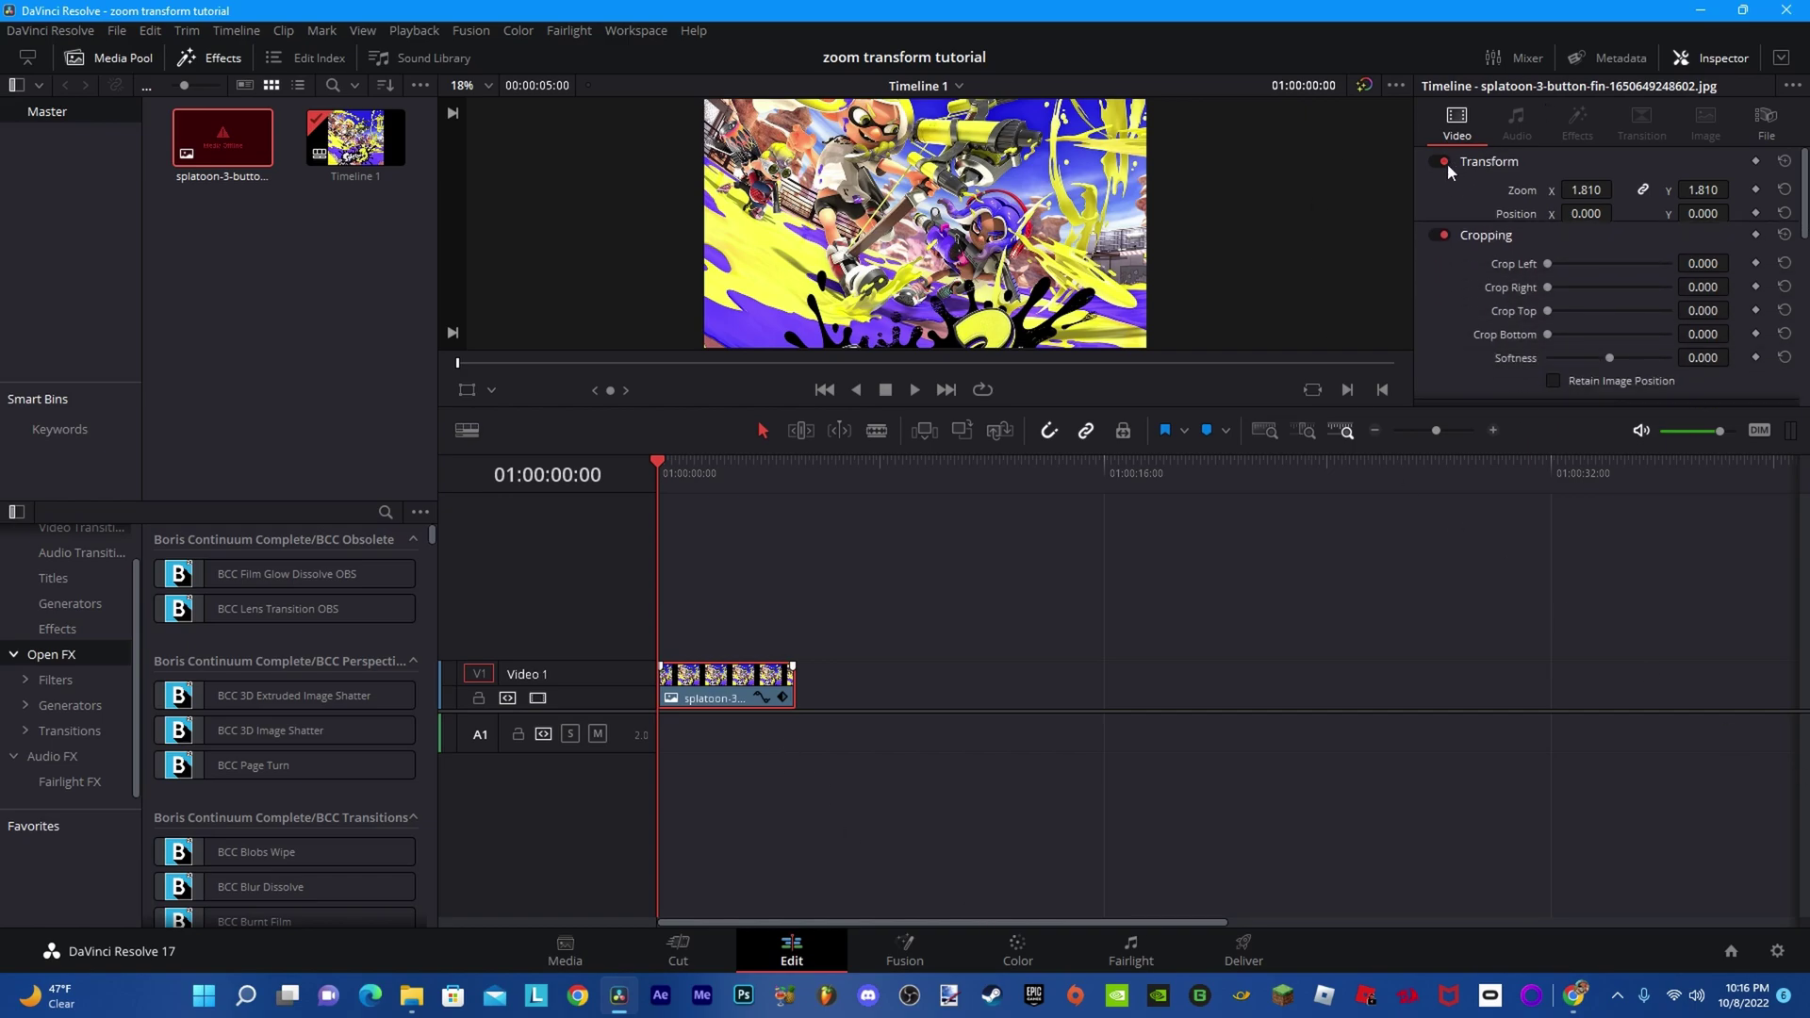
Step: On the Fusion page, insert a Transform node between MediaIn1 and MediaOut1
click(1556, 160)
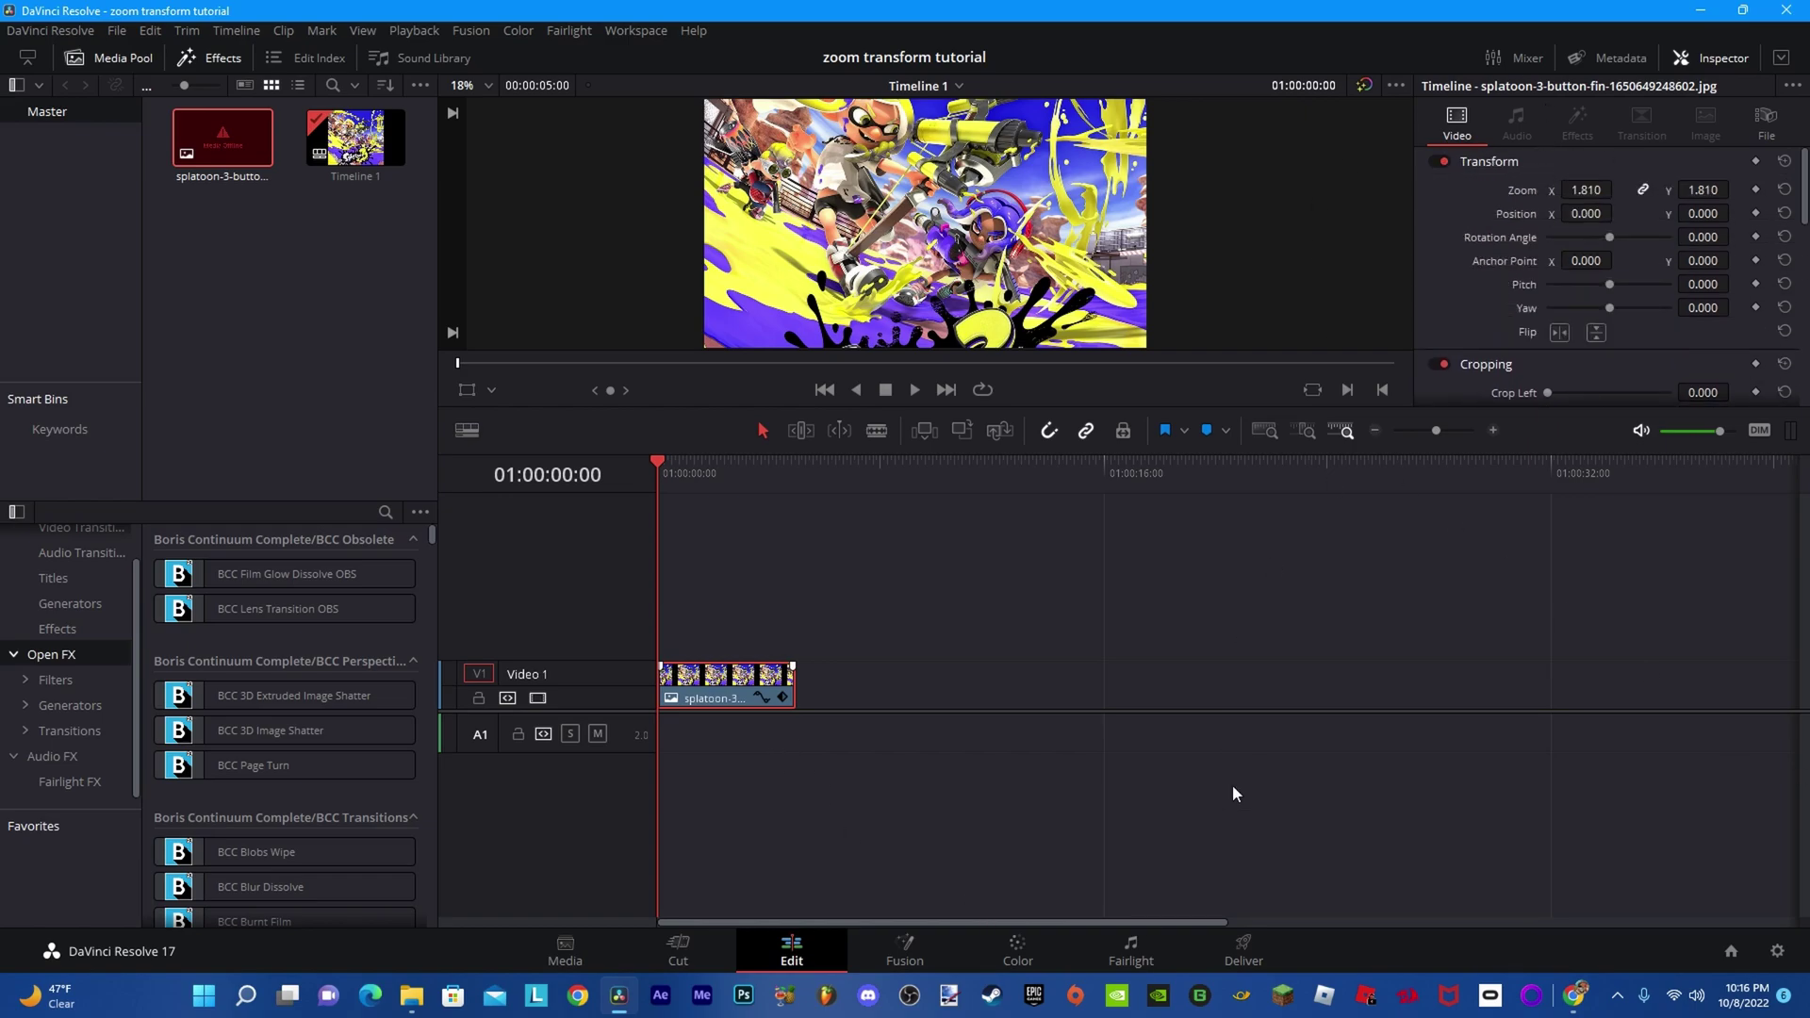
click(910, 941)
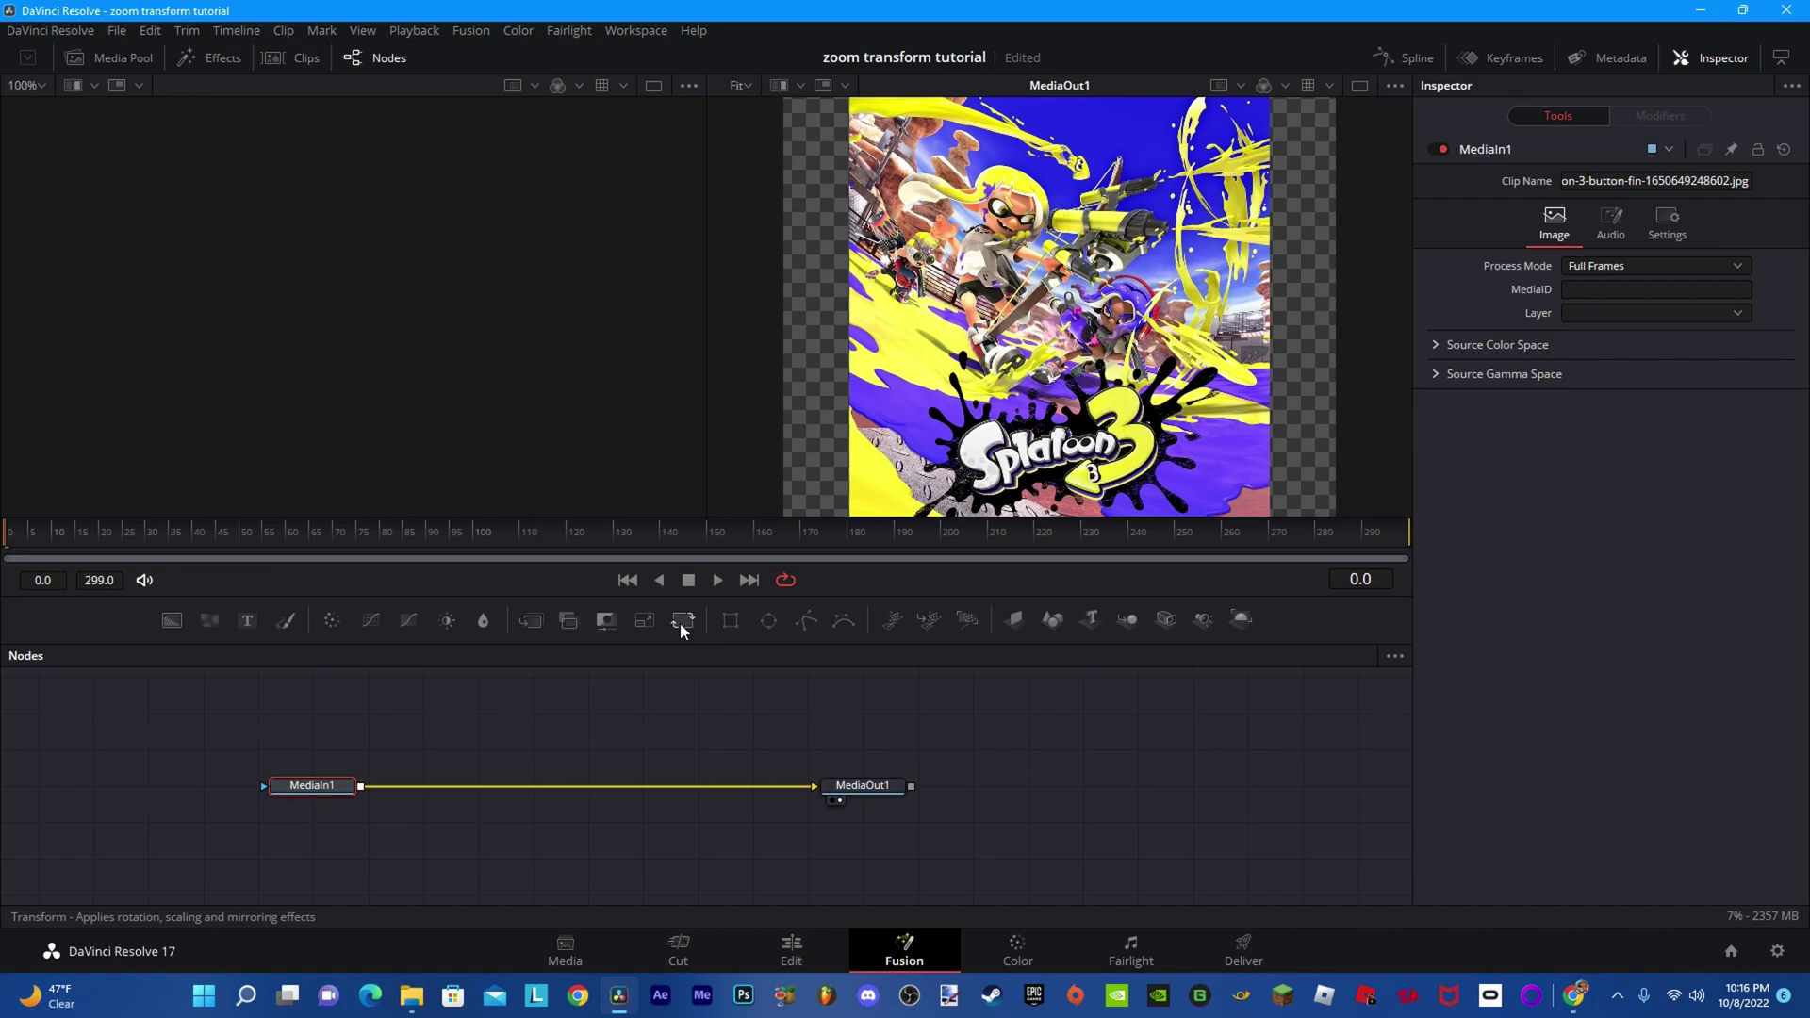
drag(686, 617, 705, 784)
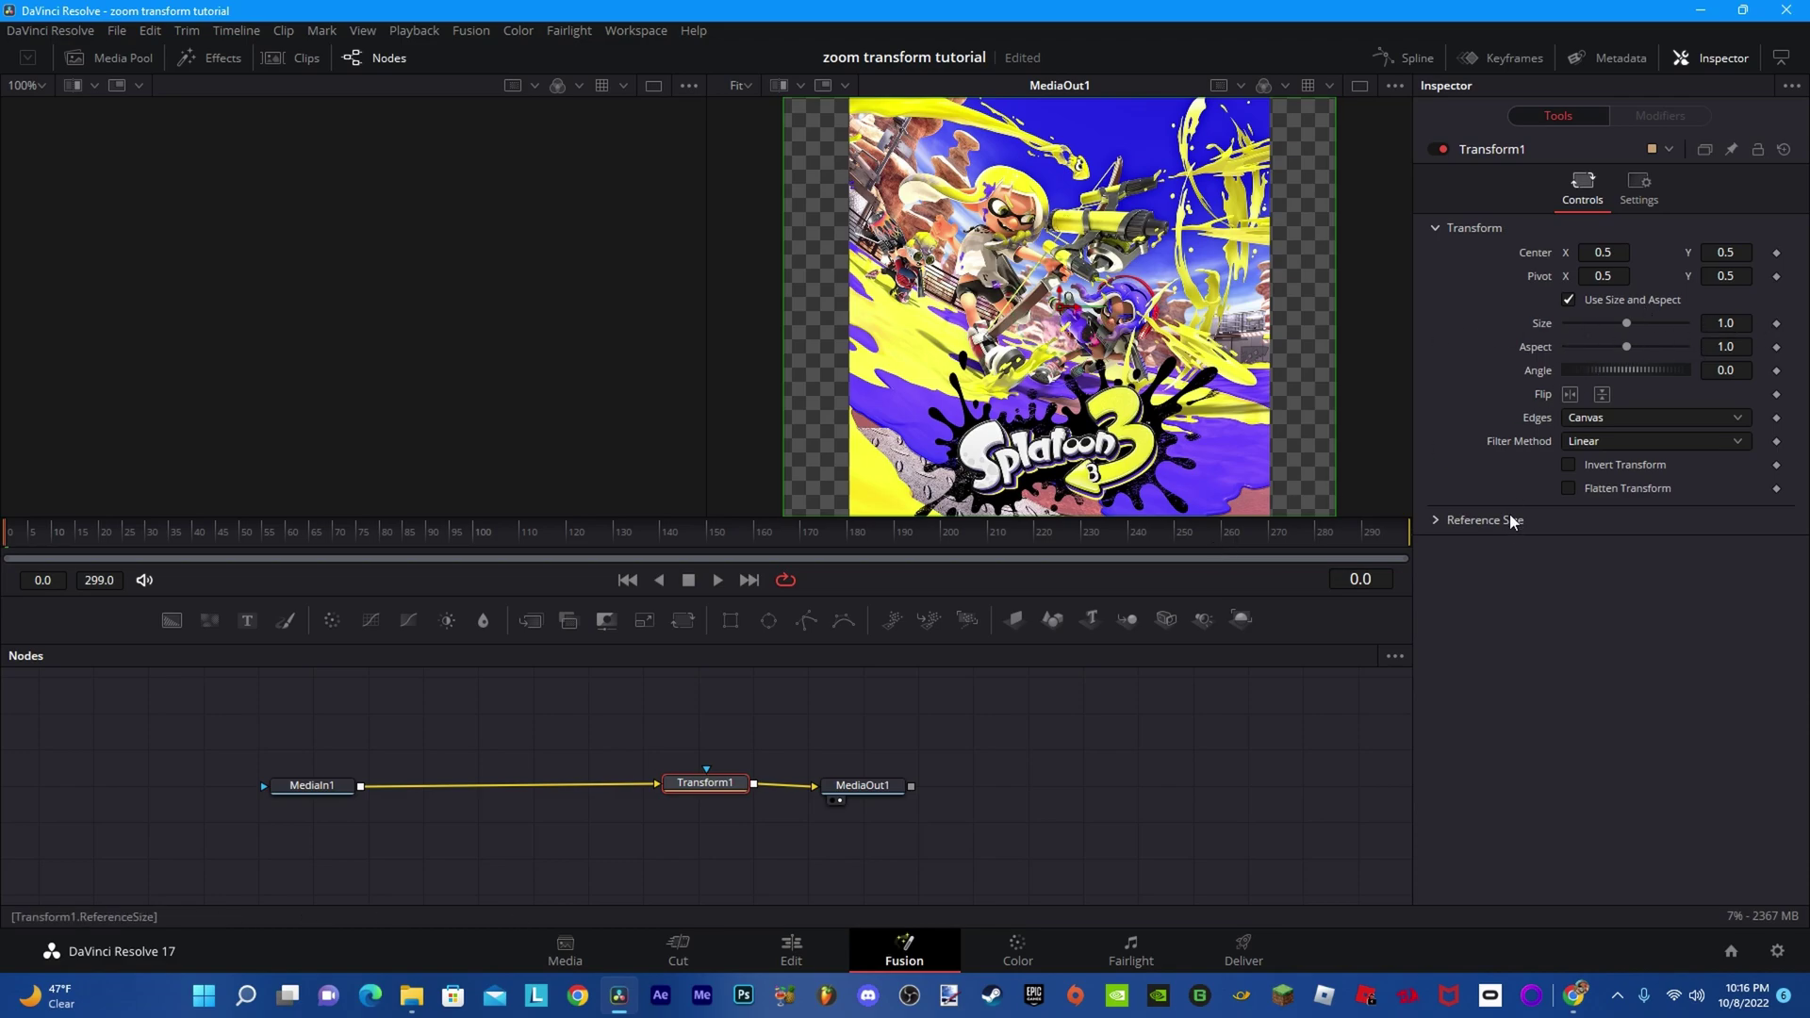
Step: Keyframe Transform Size at 1.0 on frame 0 and raise it to 1.45 by frame 20
drag(1625, 325, 1615, 322)
key(ctrl+z)
click(1776, 324)
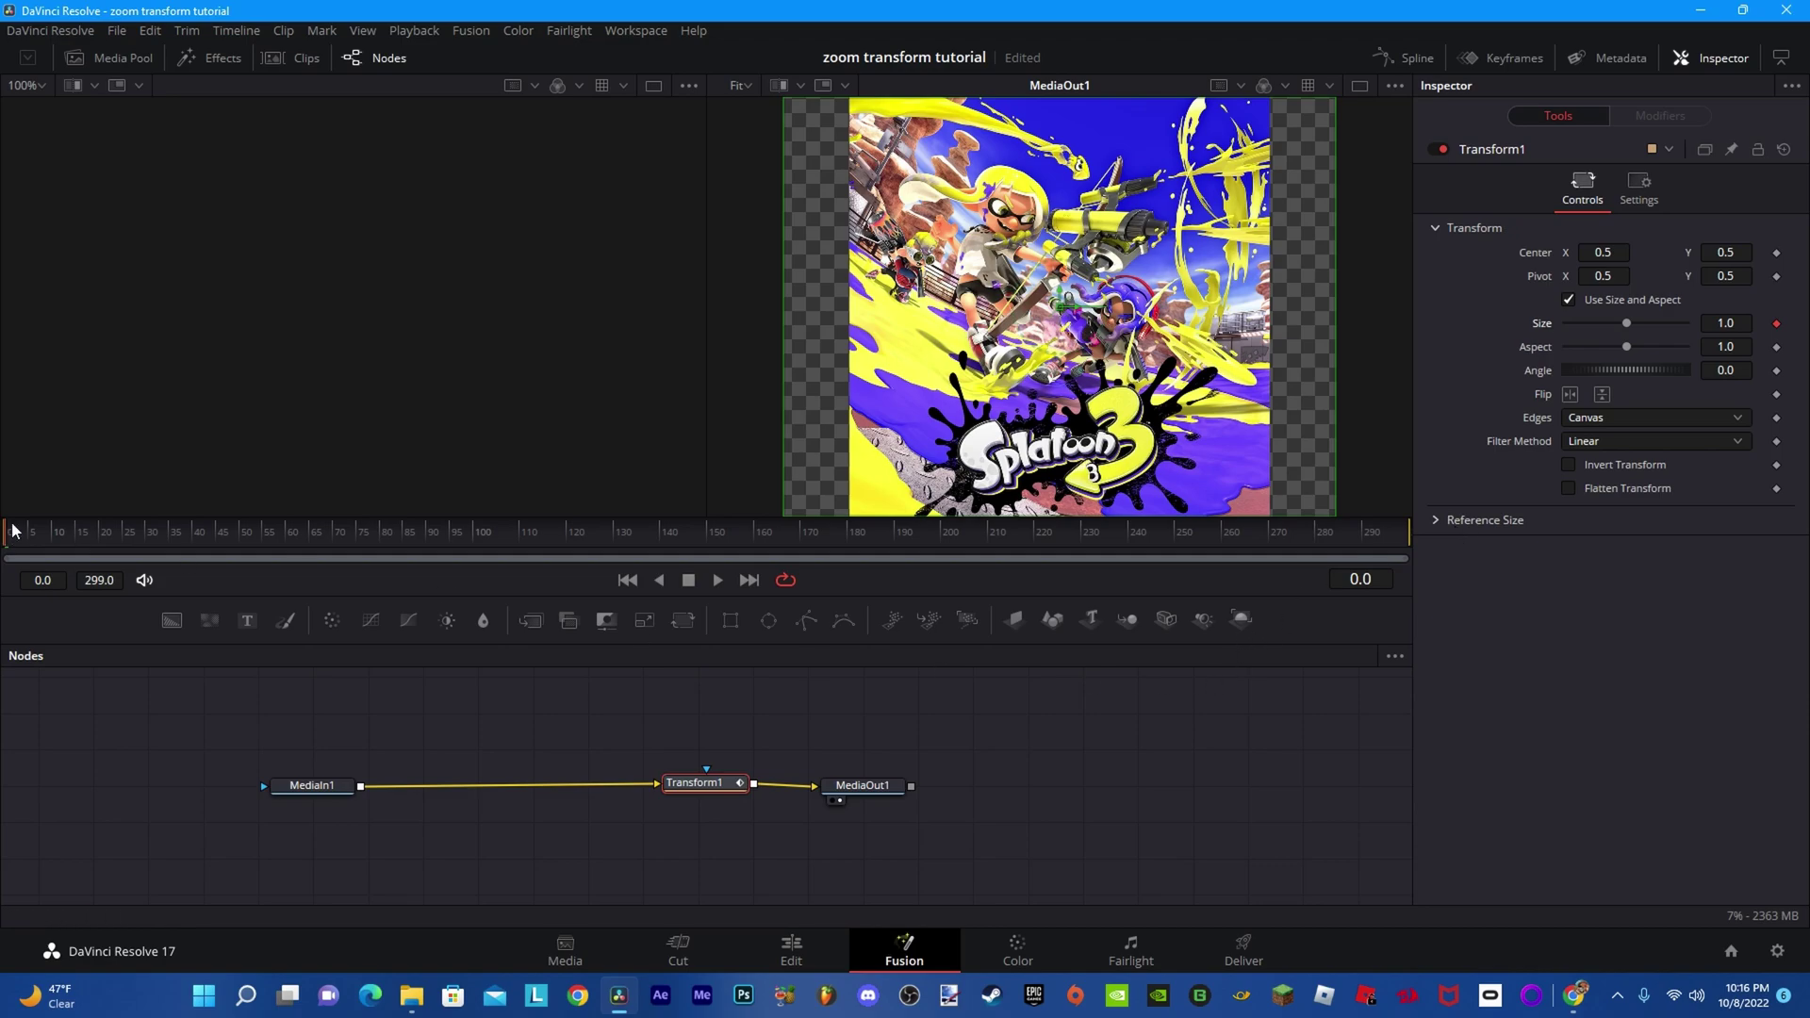
drag(19, 536, 71, 535)
drag(1626, 323, 1633, 324)
click(833, 946)
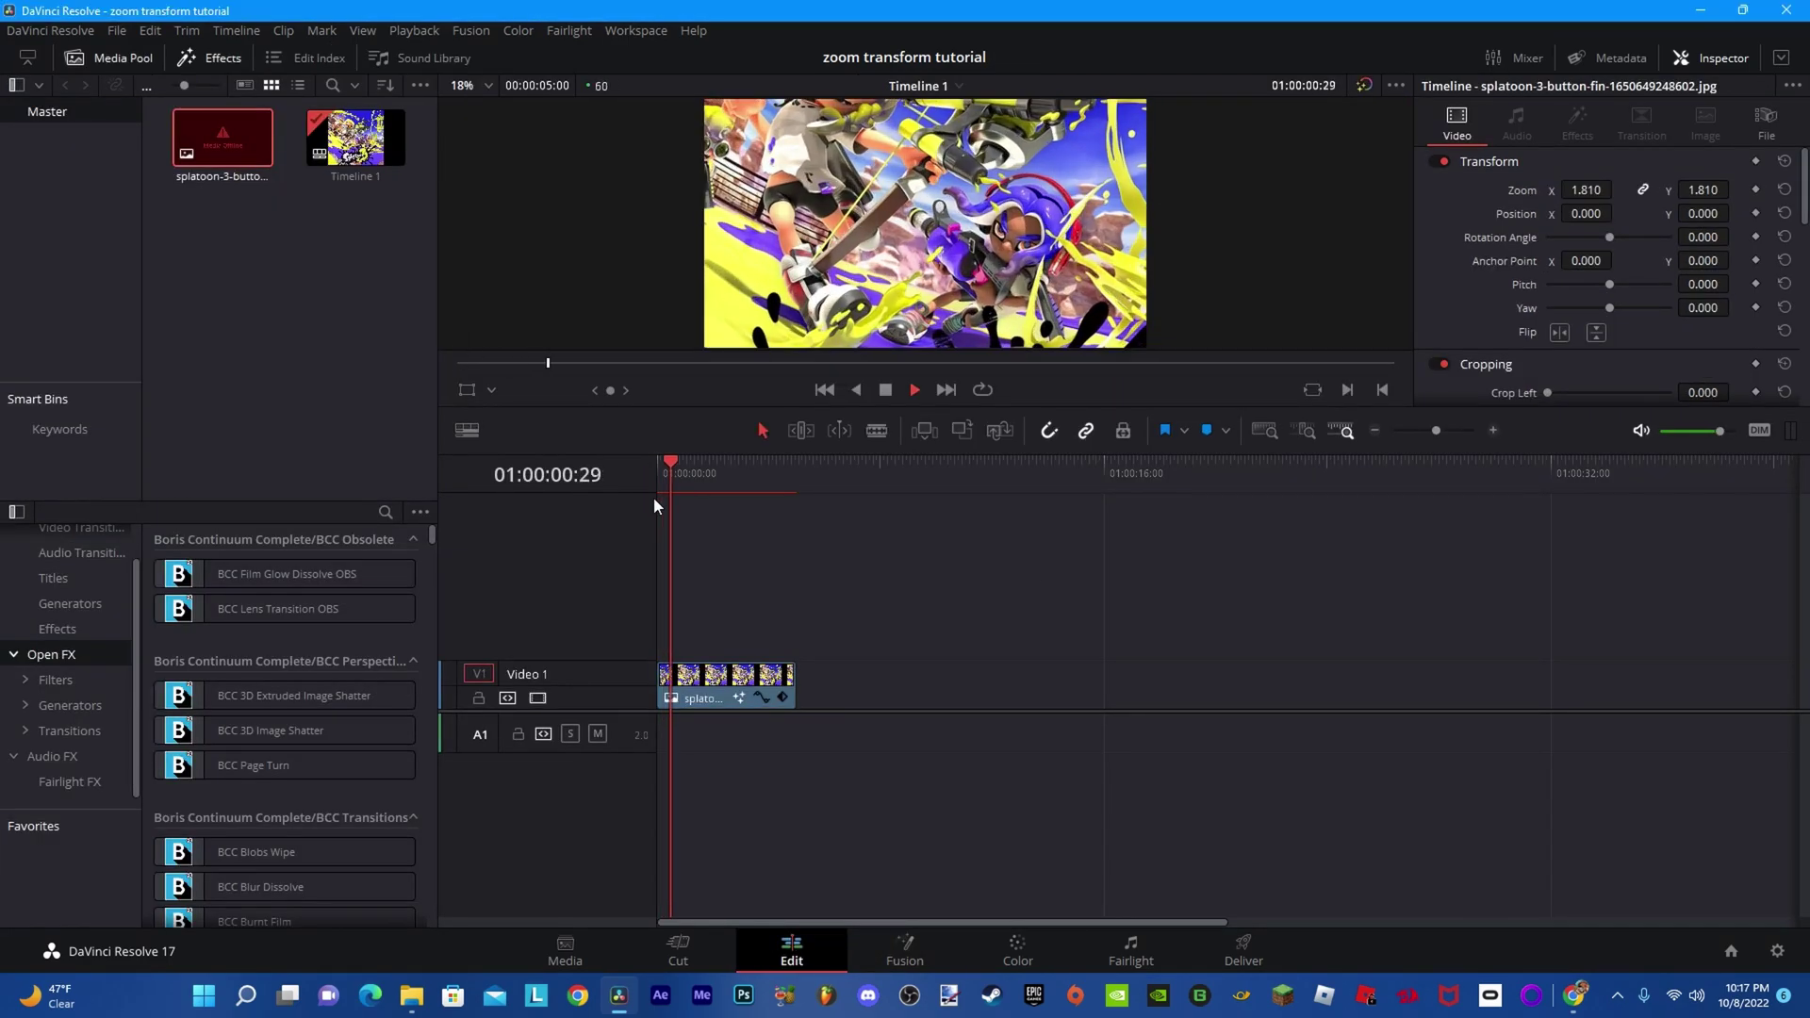
Step: Preview the zoom-in on the timeline with Timeline Proxy Mode enabled
key(space)
click(412, 30)
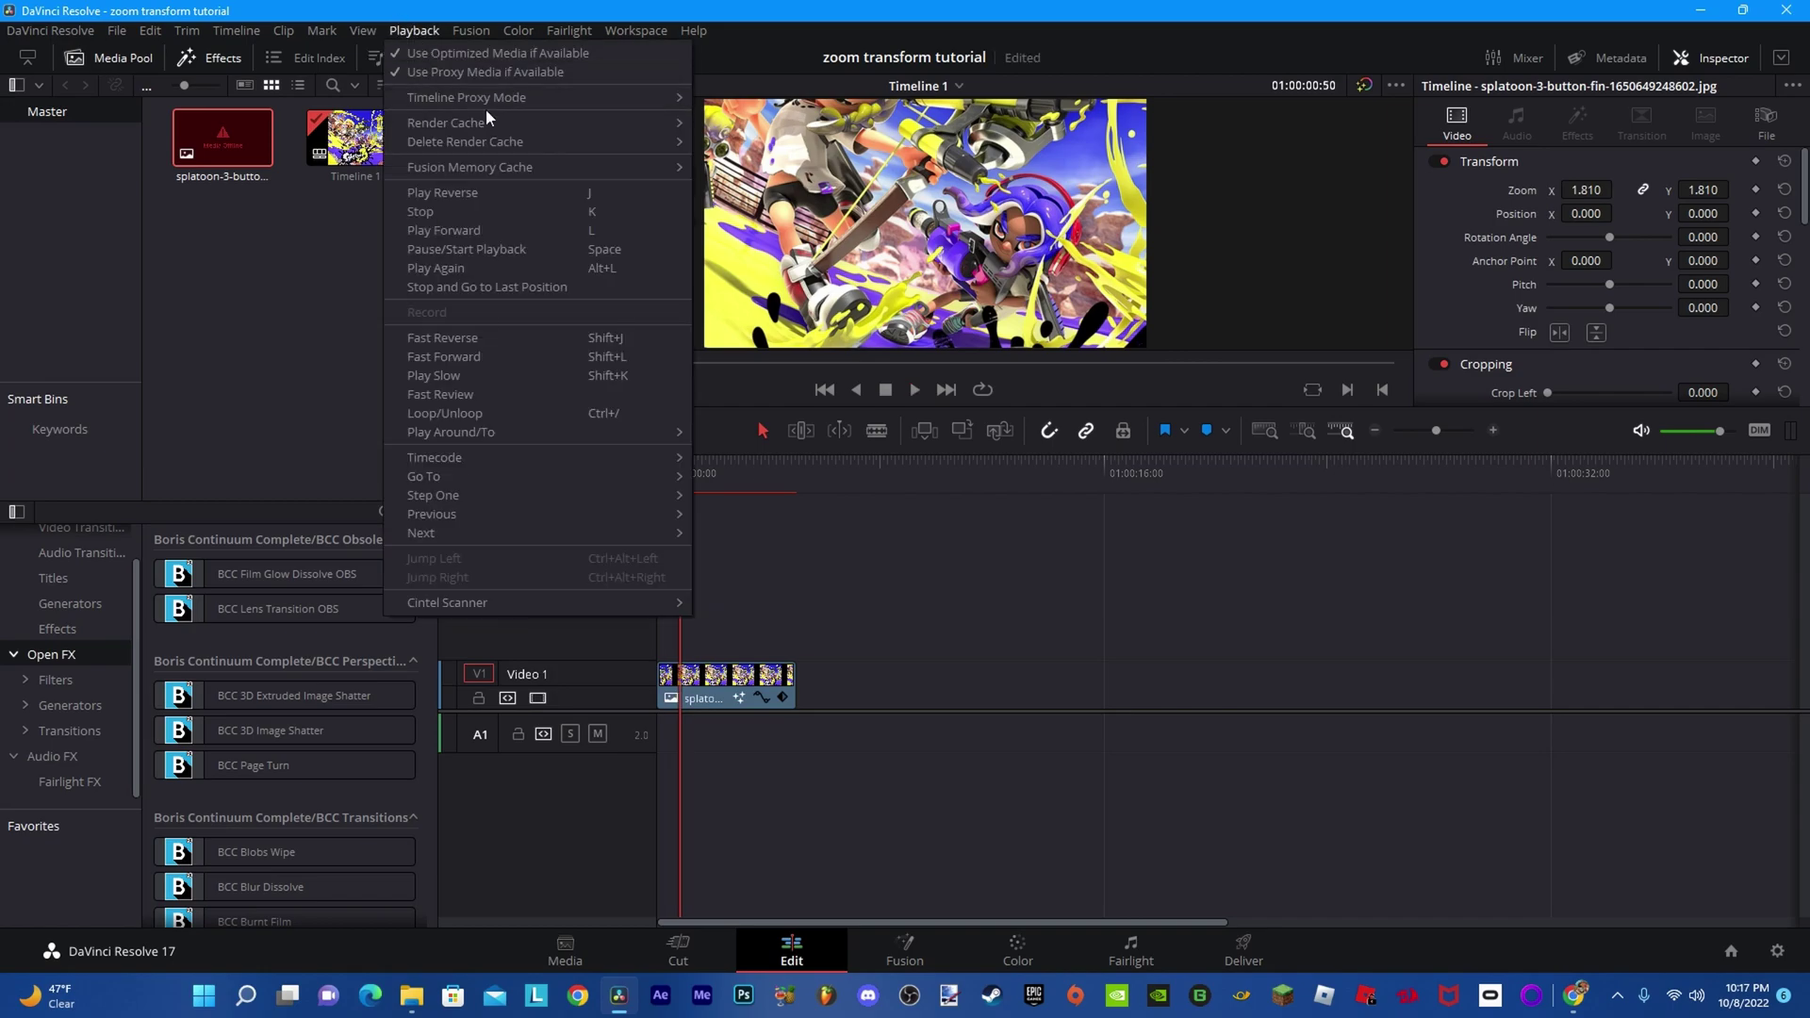
click(787, 146)
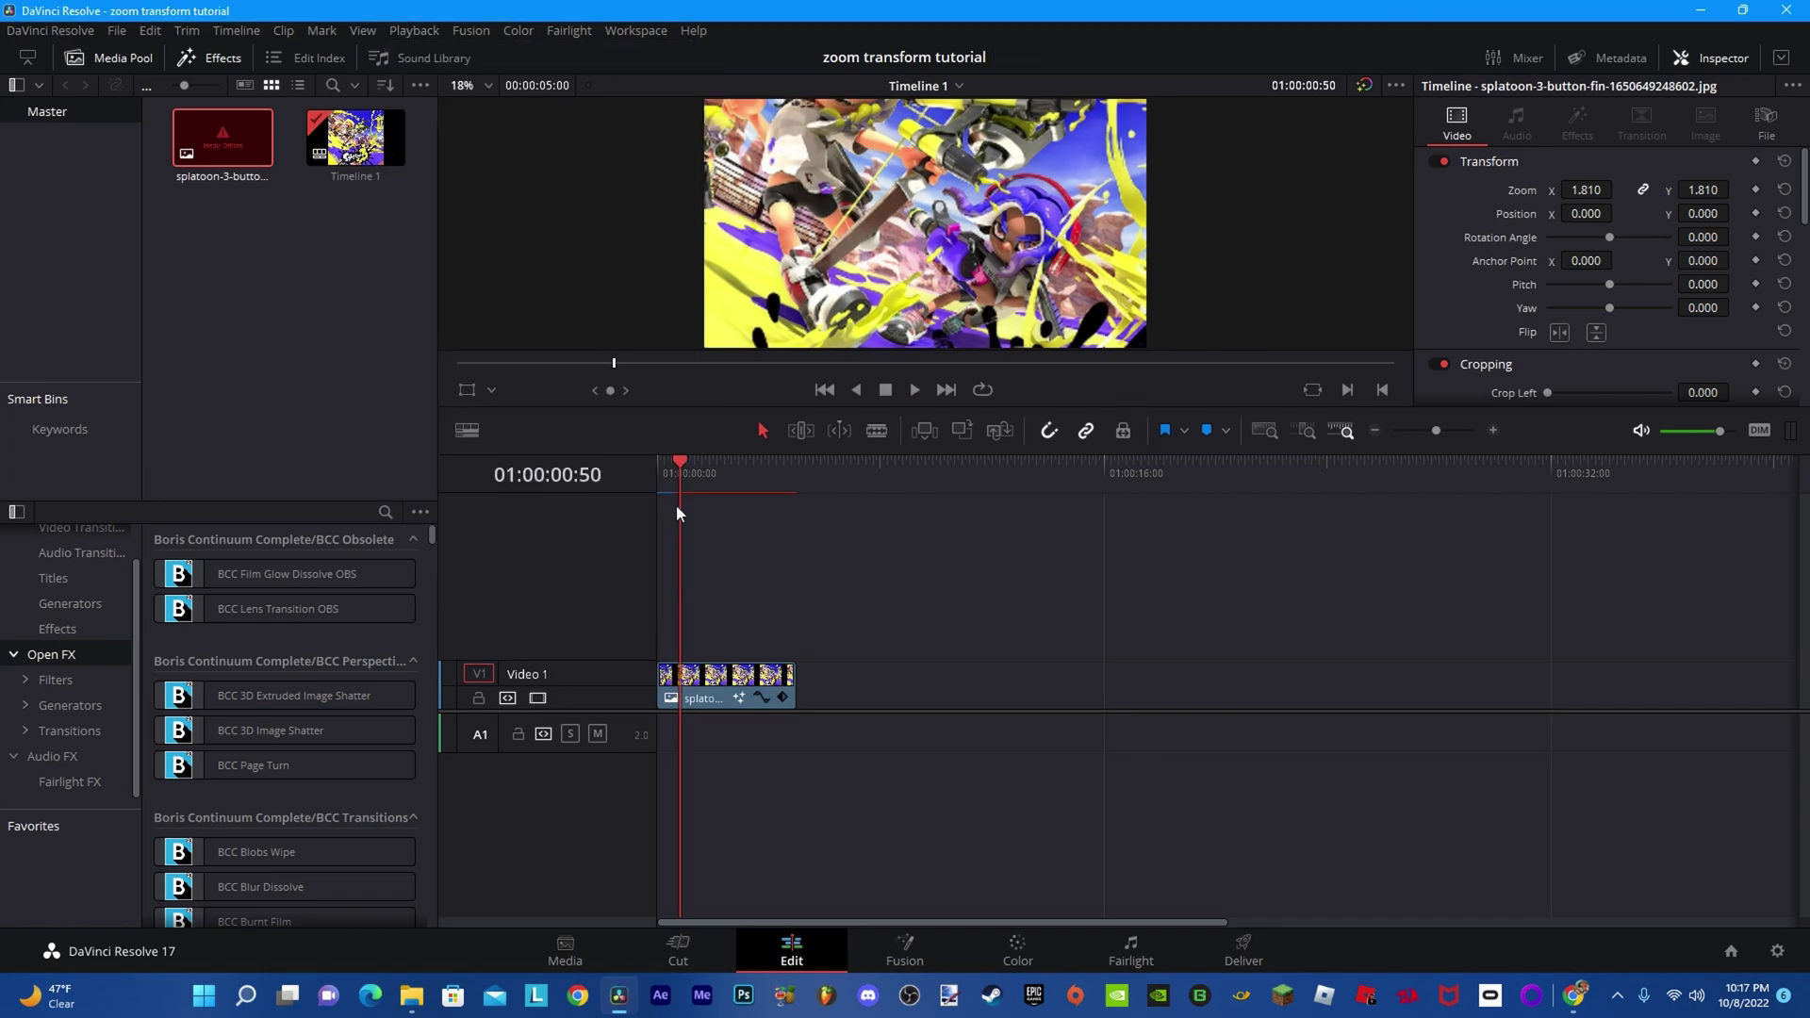
key(Home)
key(space)
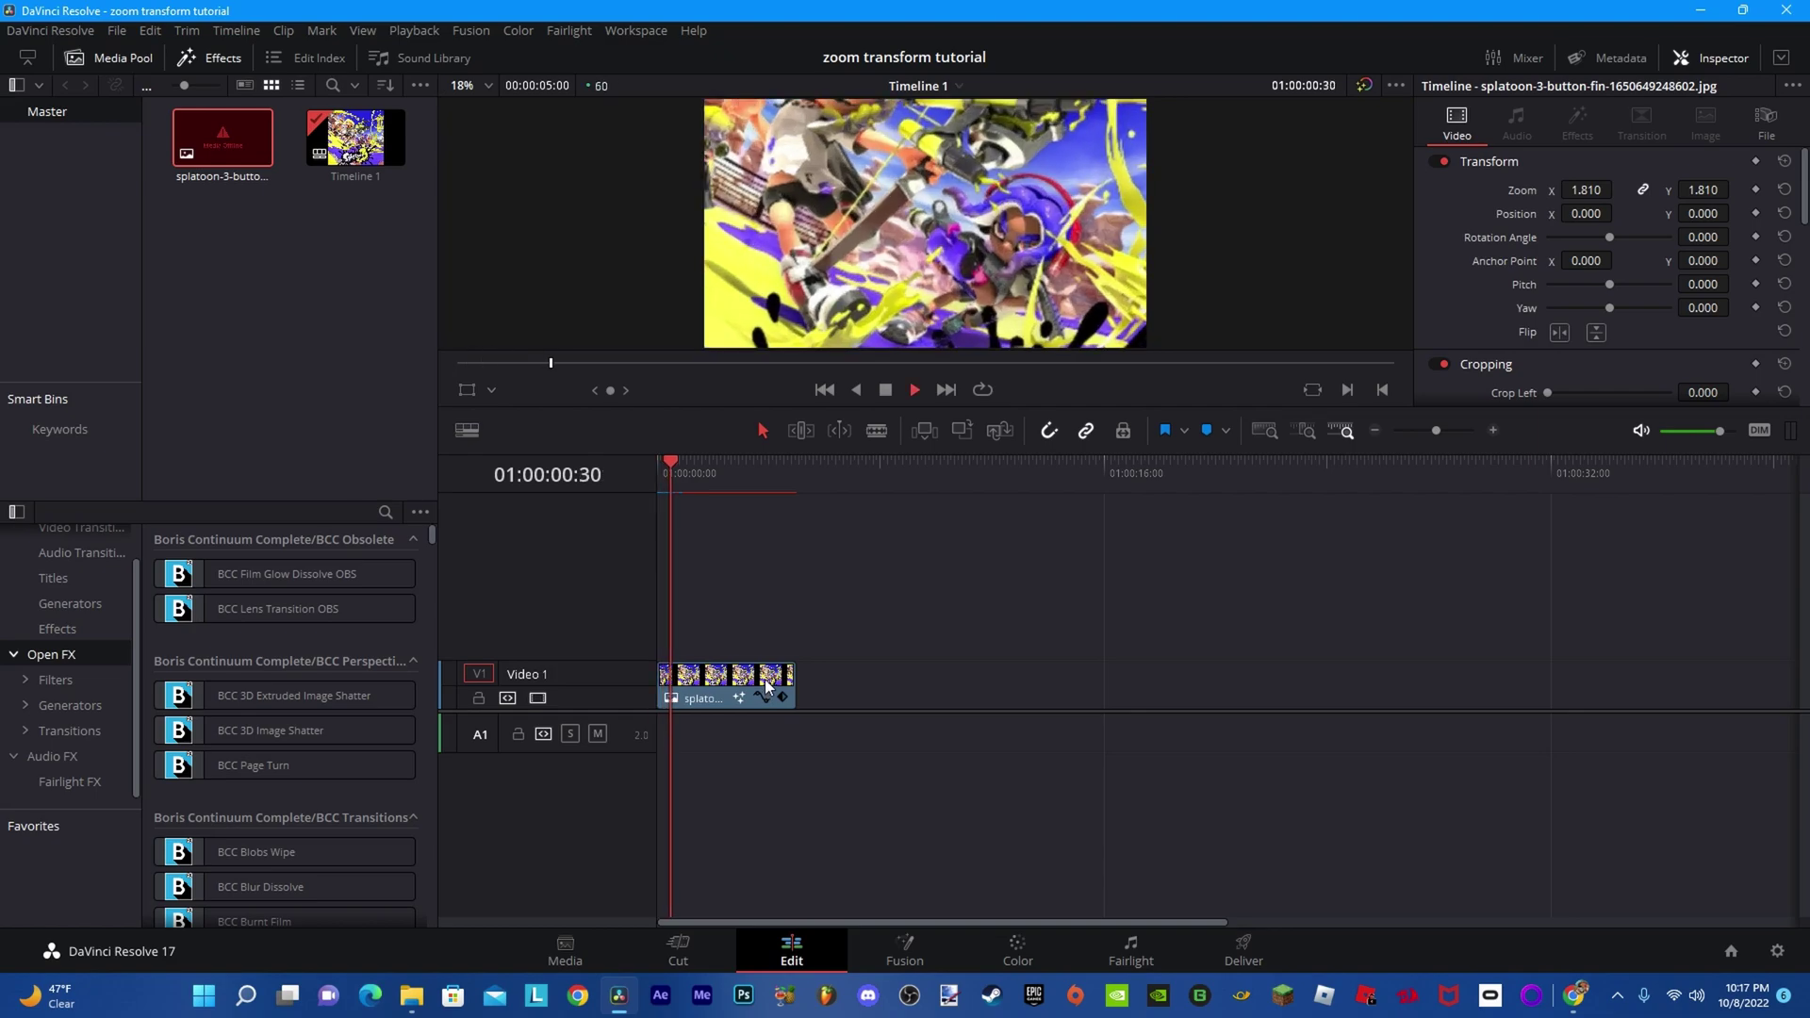
Step: In Fusion, scrub frames 0–19 to confirm Size rising to about 1.44
click(903, 952)
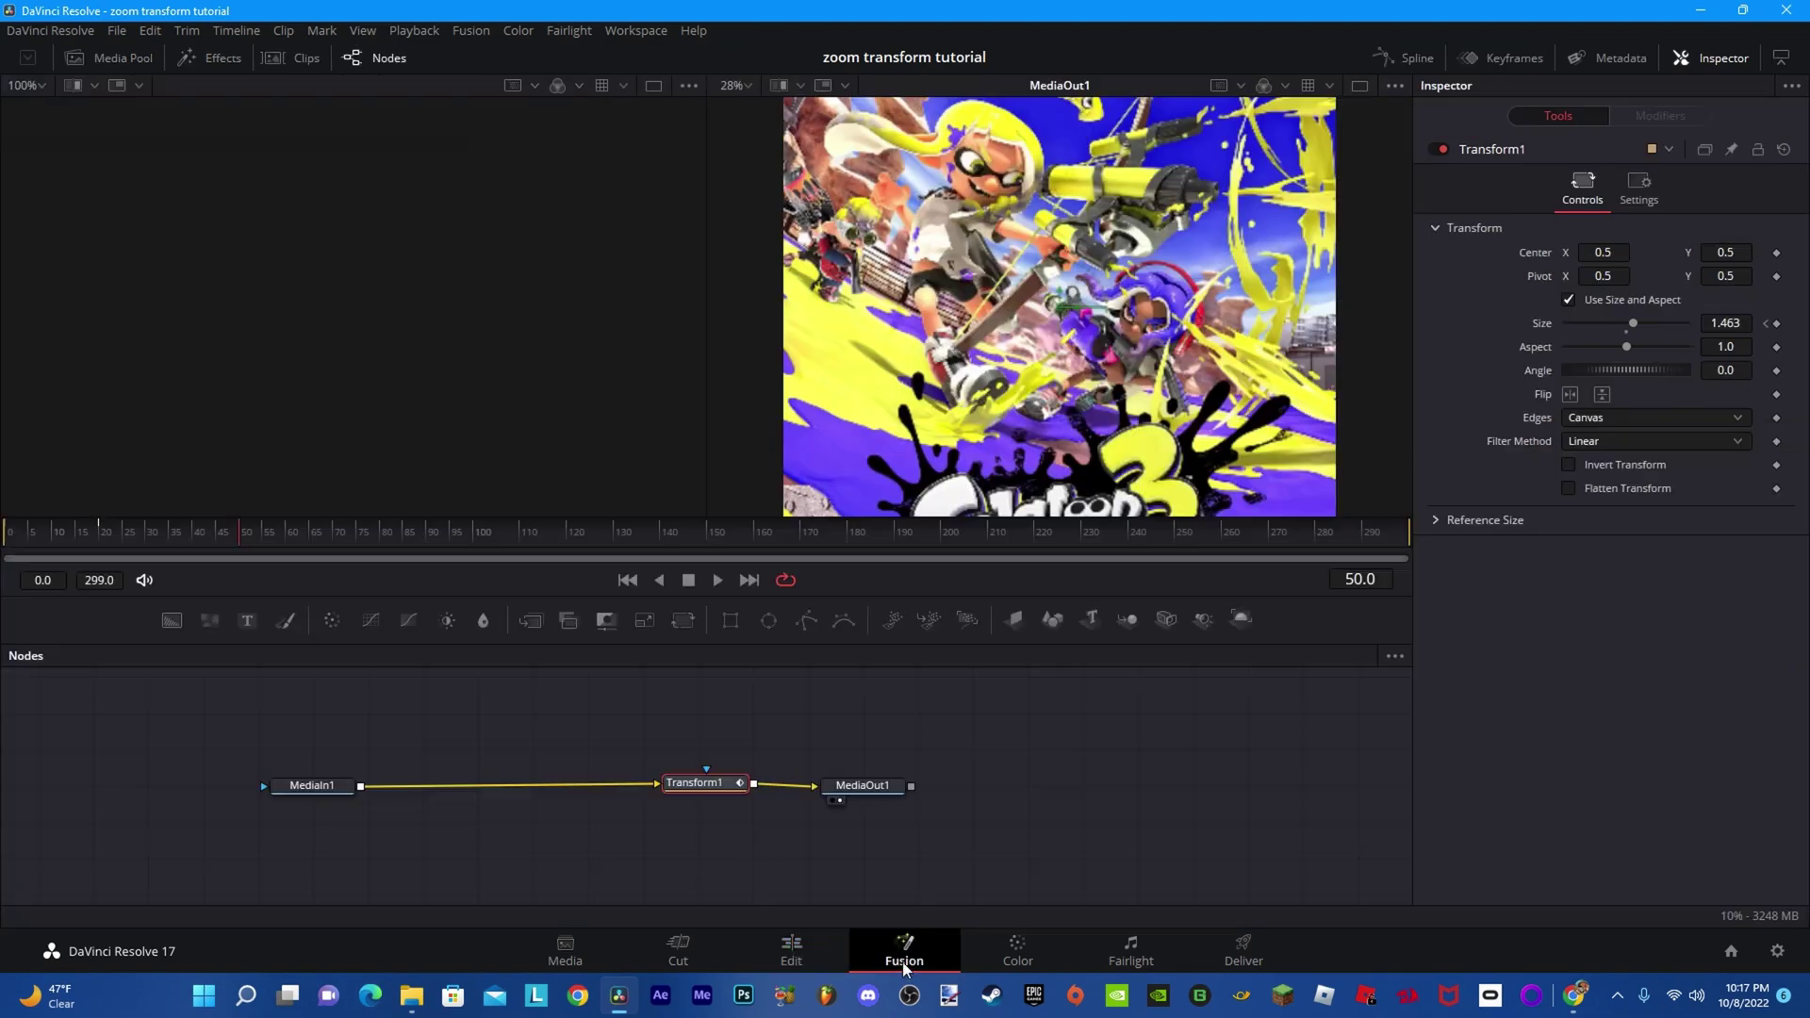
drag(218, 528, 10, 545)
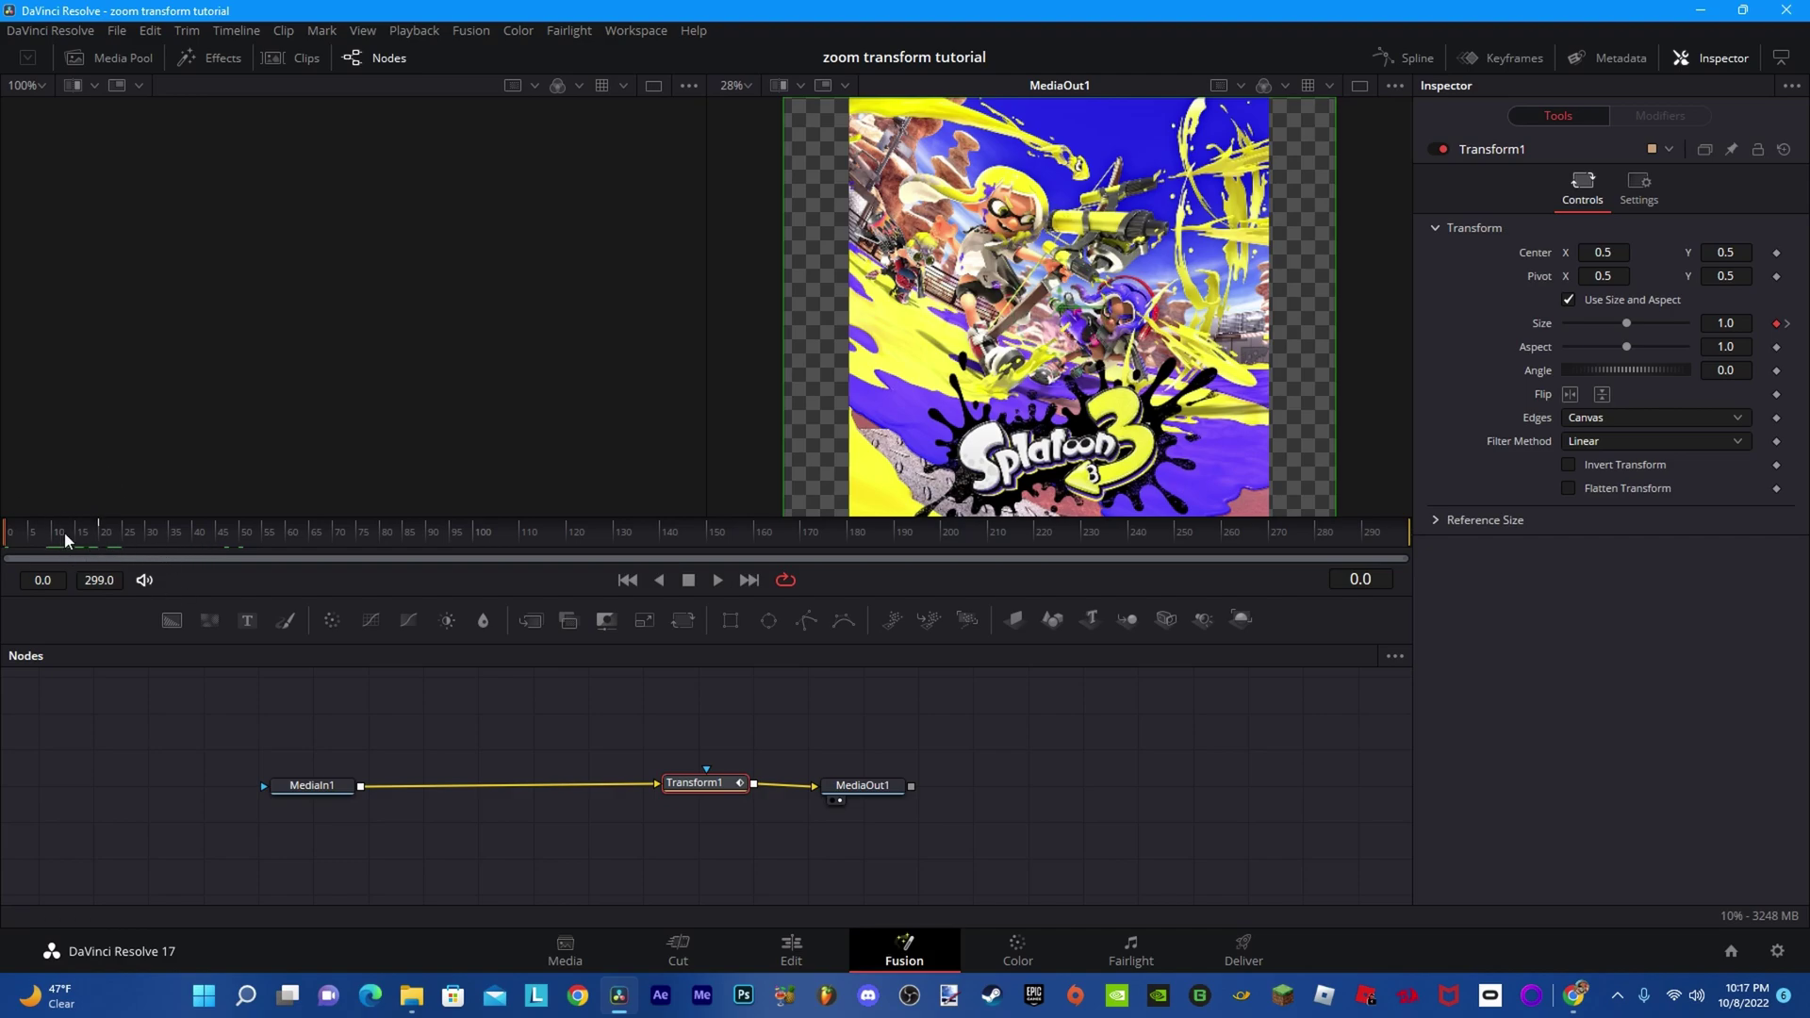
mouse_move(7, 538)
mouse_down()
mouse_move(102, 529)
mouse_move(3, 572)
mouse_move(94, 539)
mouse_move(8, 556)
mouse_up()
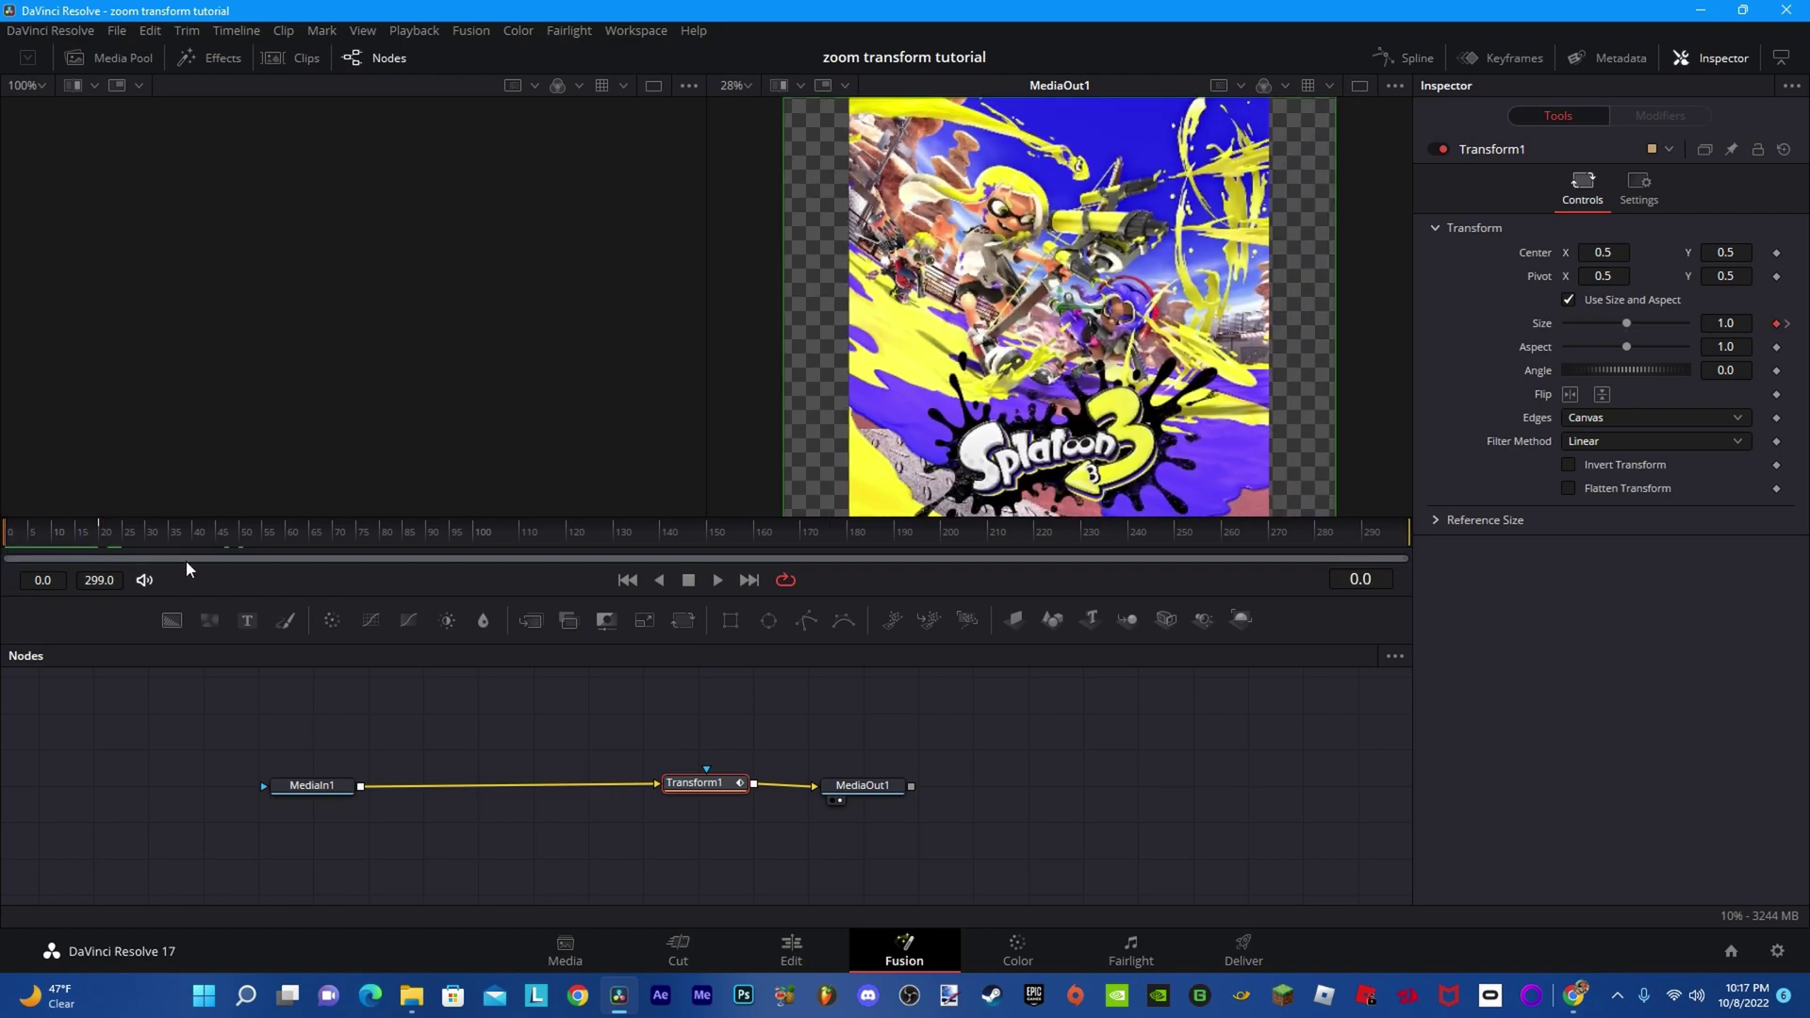
Step: Replay the zoom from the start on the Edit page, then return to Fusion
click(791, 949)
key(space)
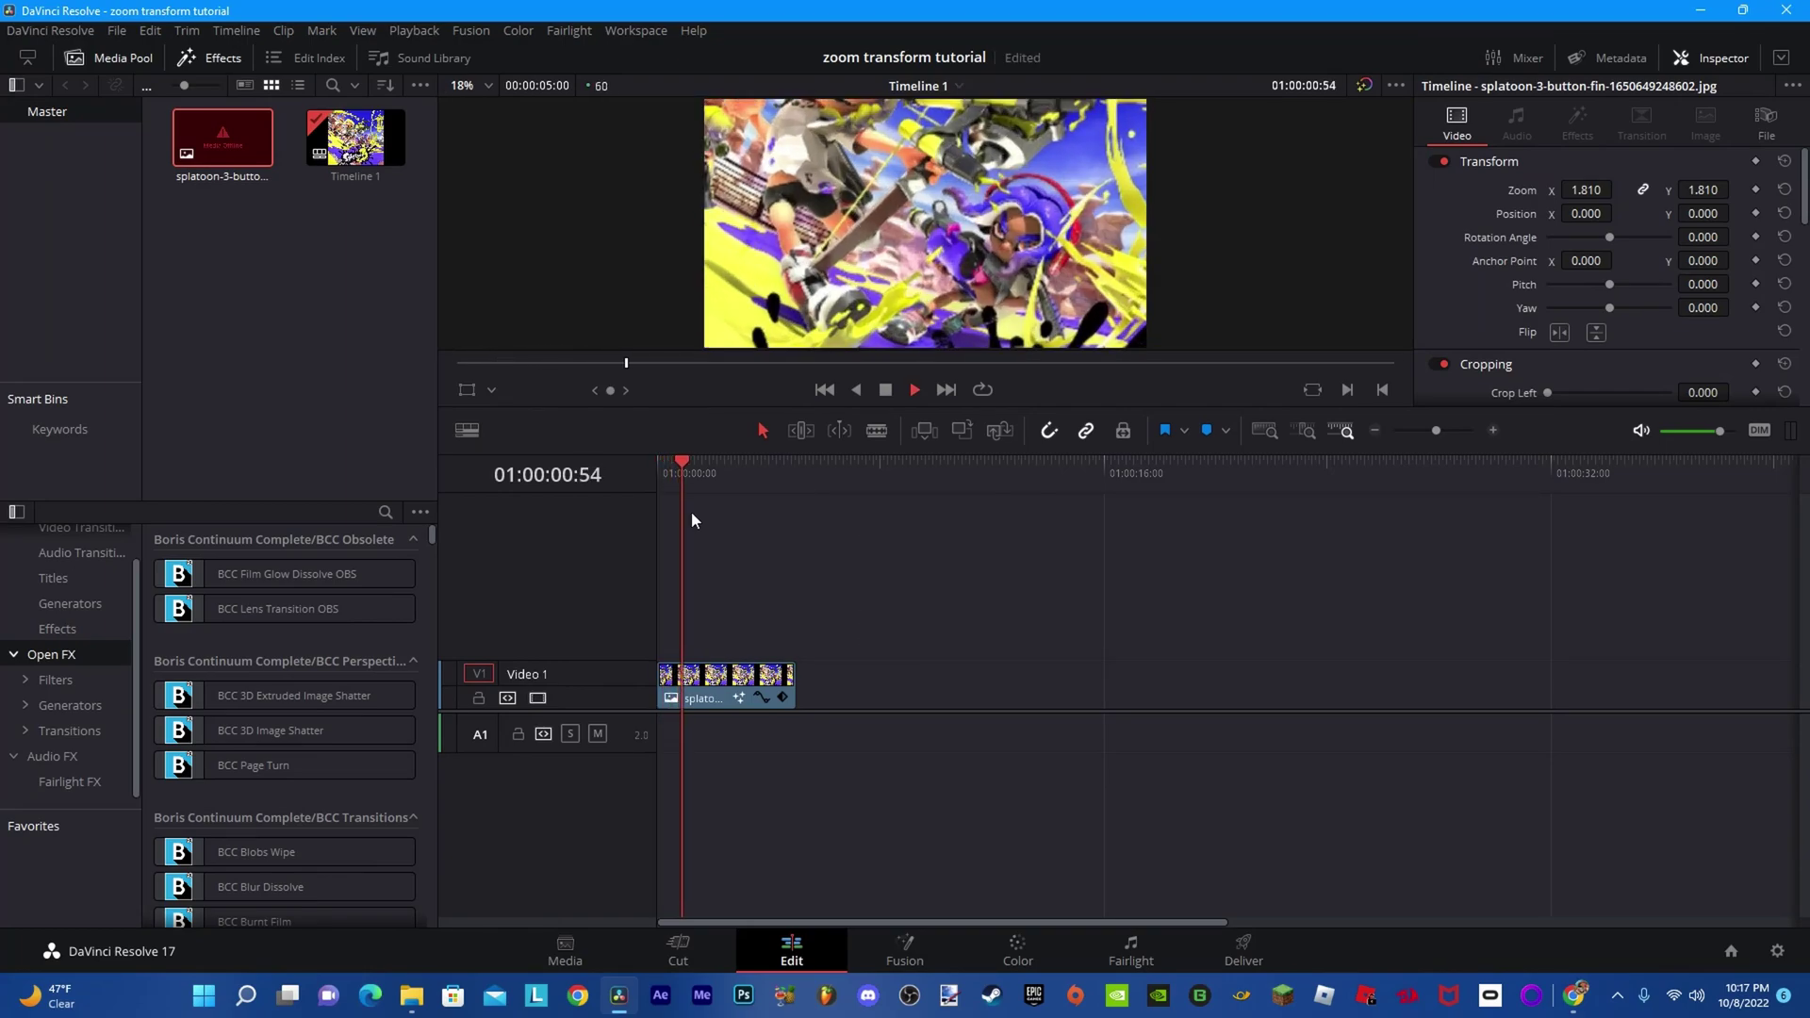
key(Home)
click(664, 471)
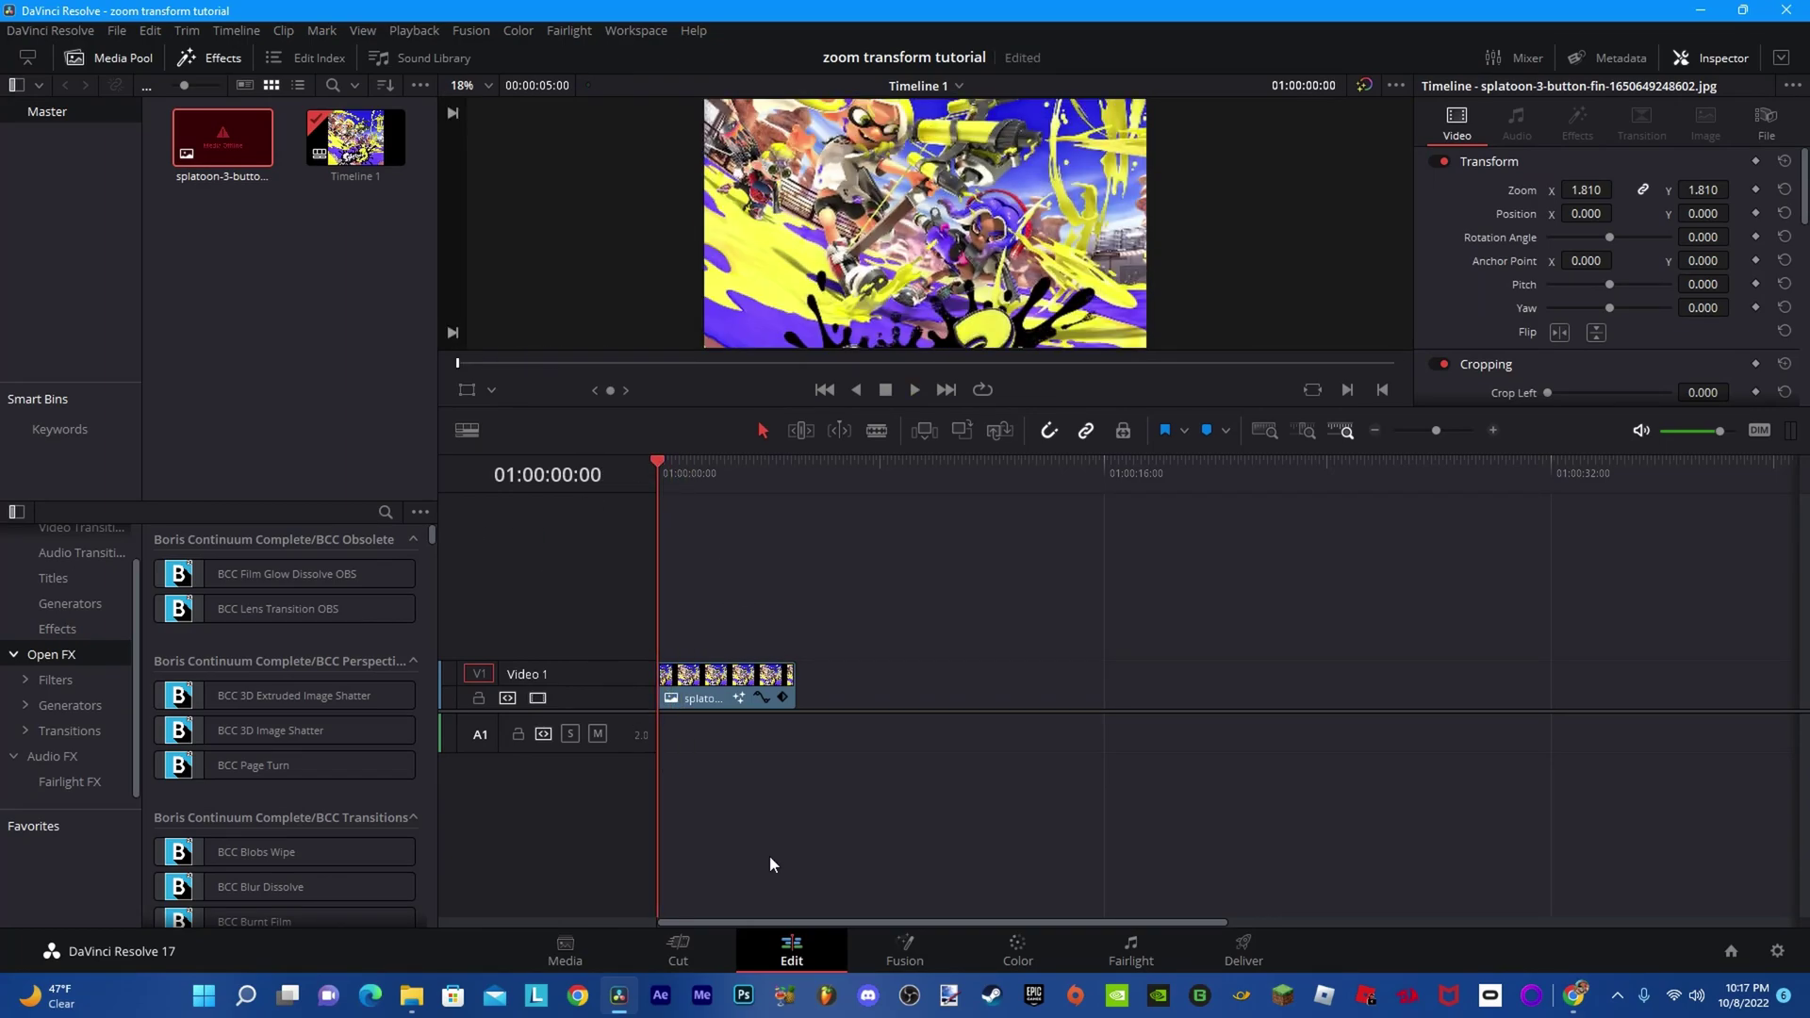
click(900, 953)
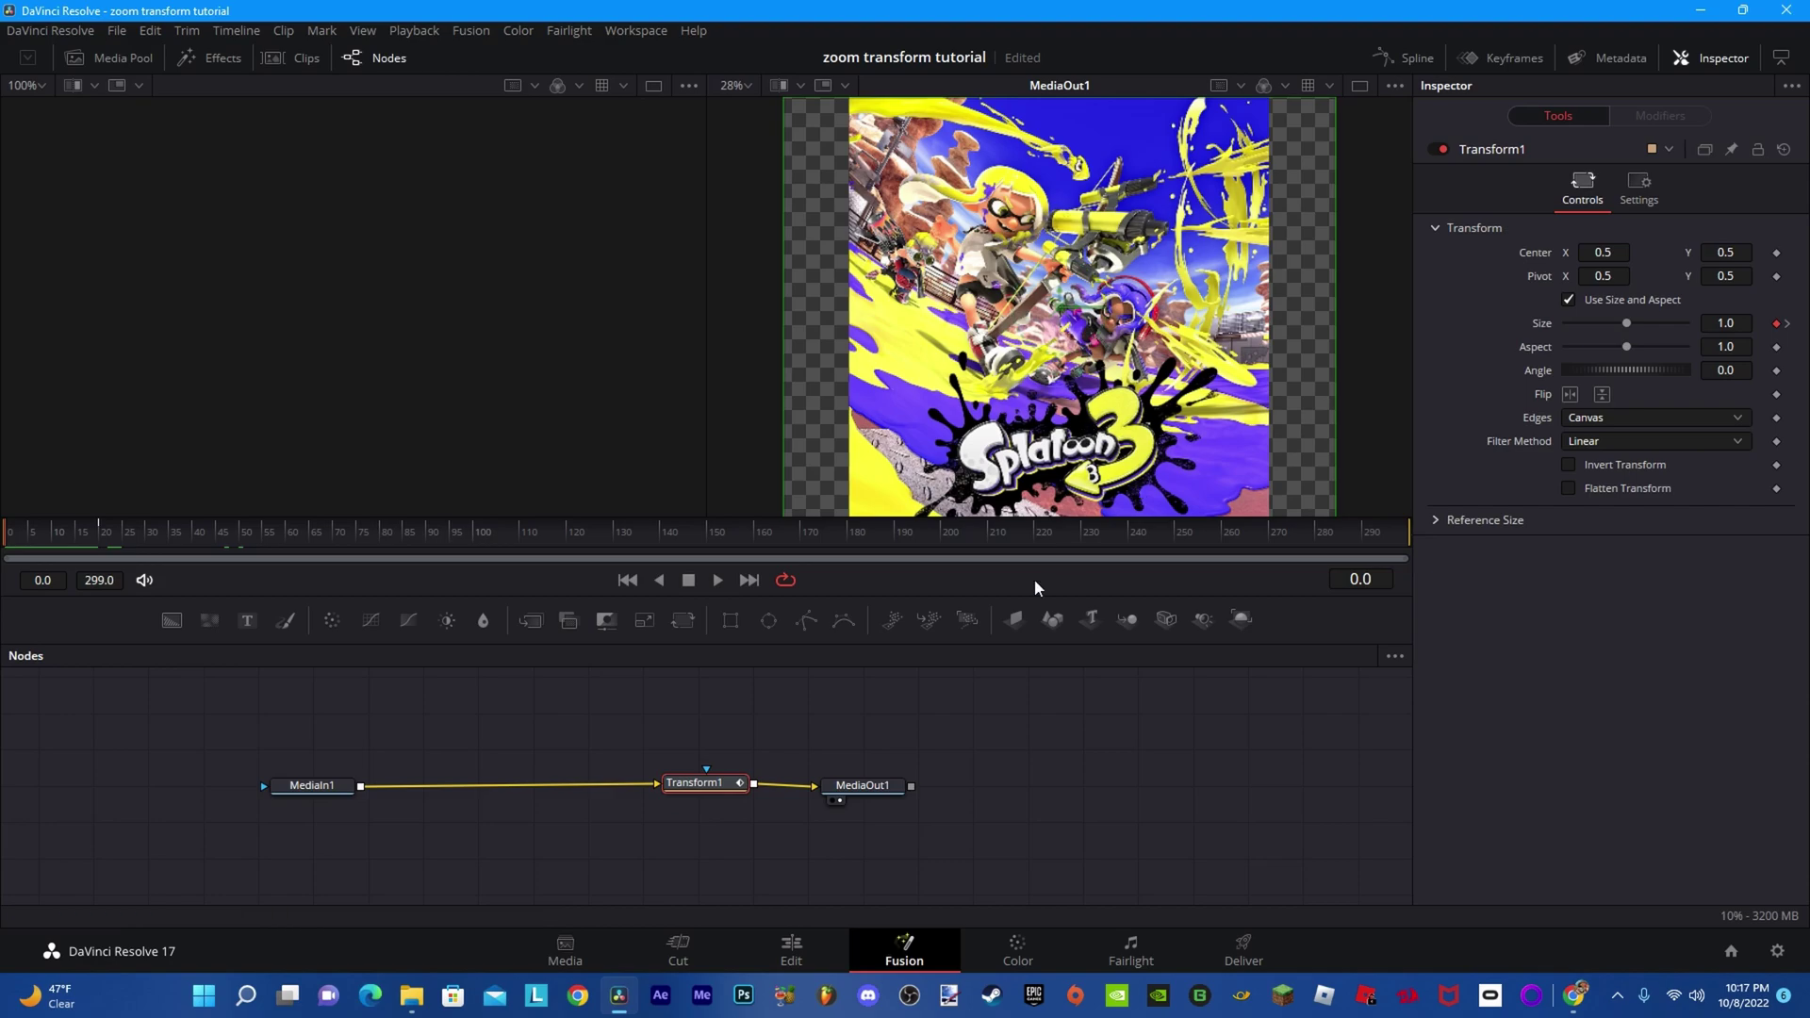
Step: Open the Spline editor and frame Transform1's Size curve
click(1418, 58)
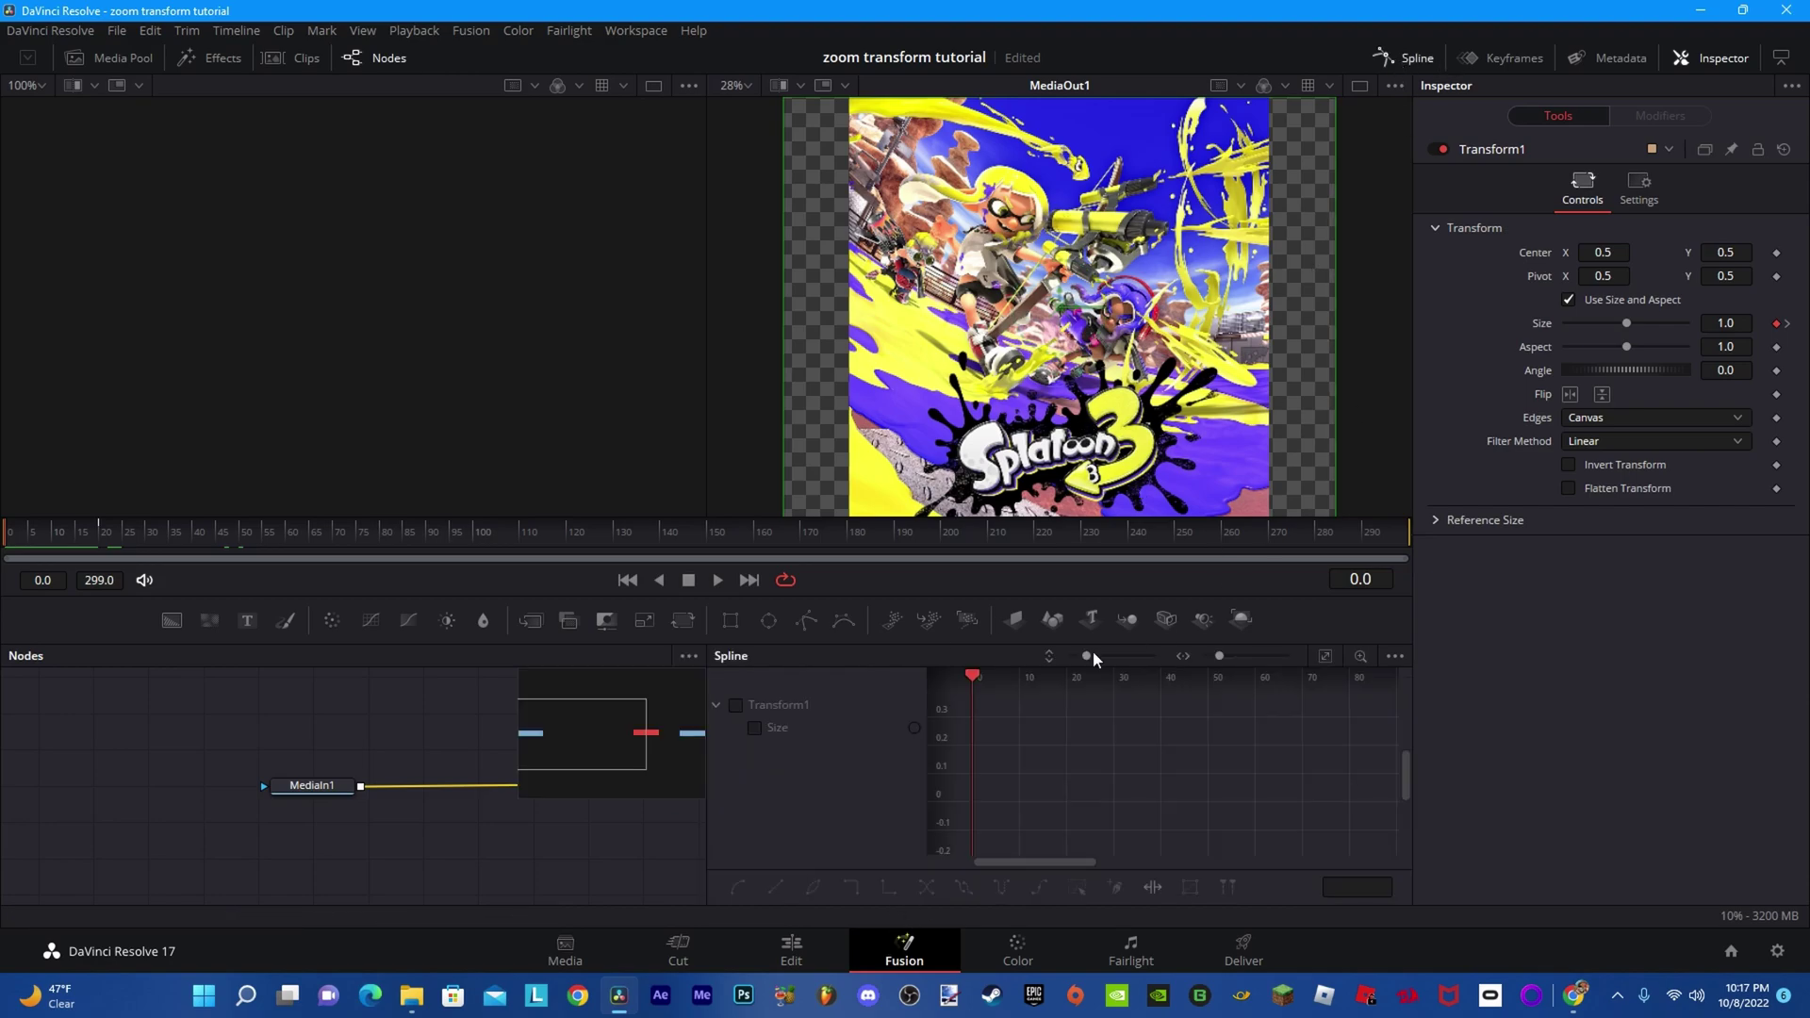
click(736, 706)
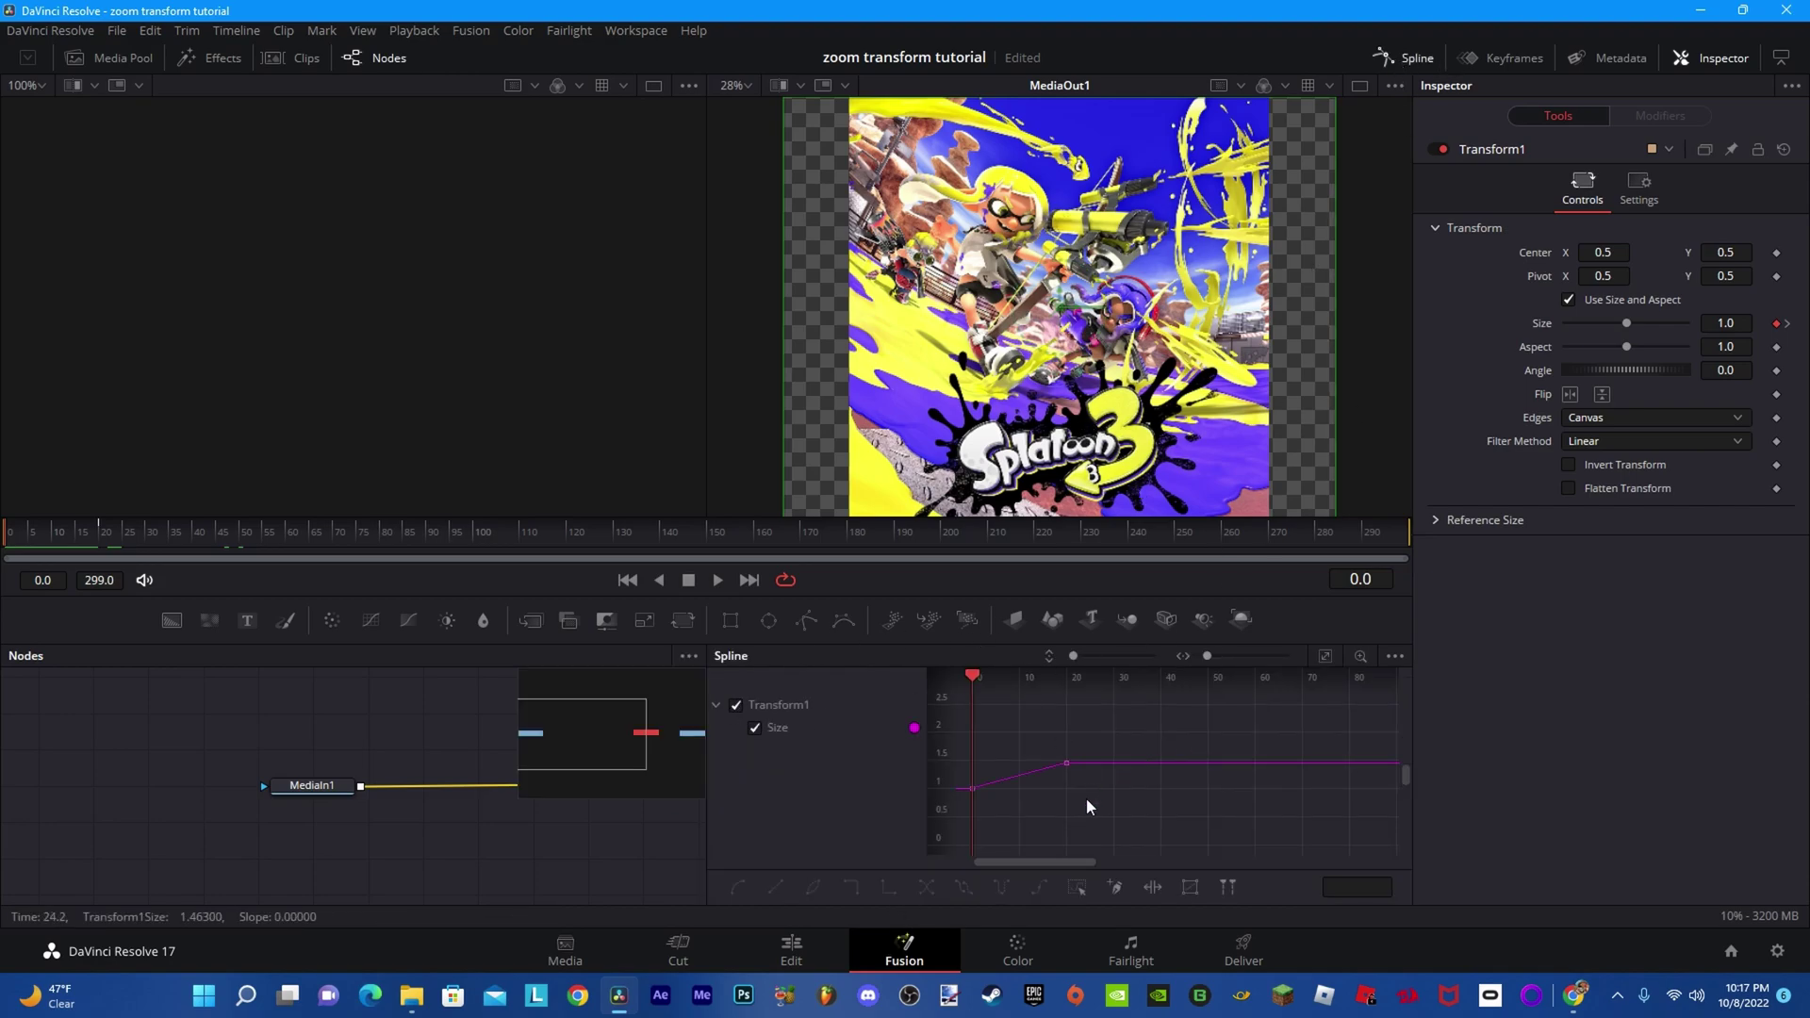
scroll(1086, 797, up, 3)
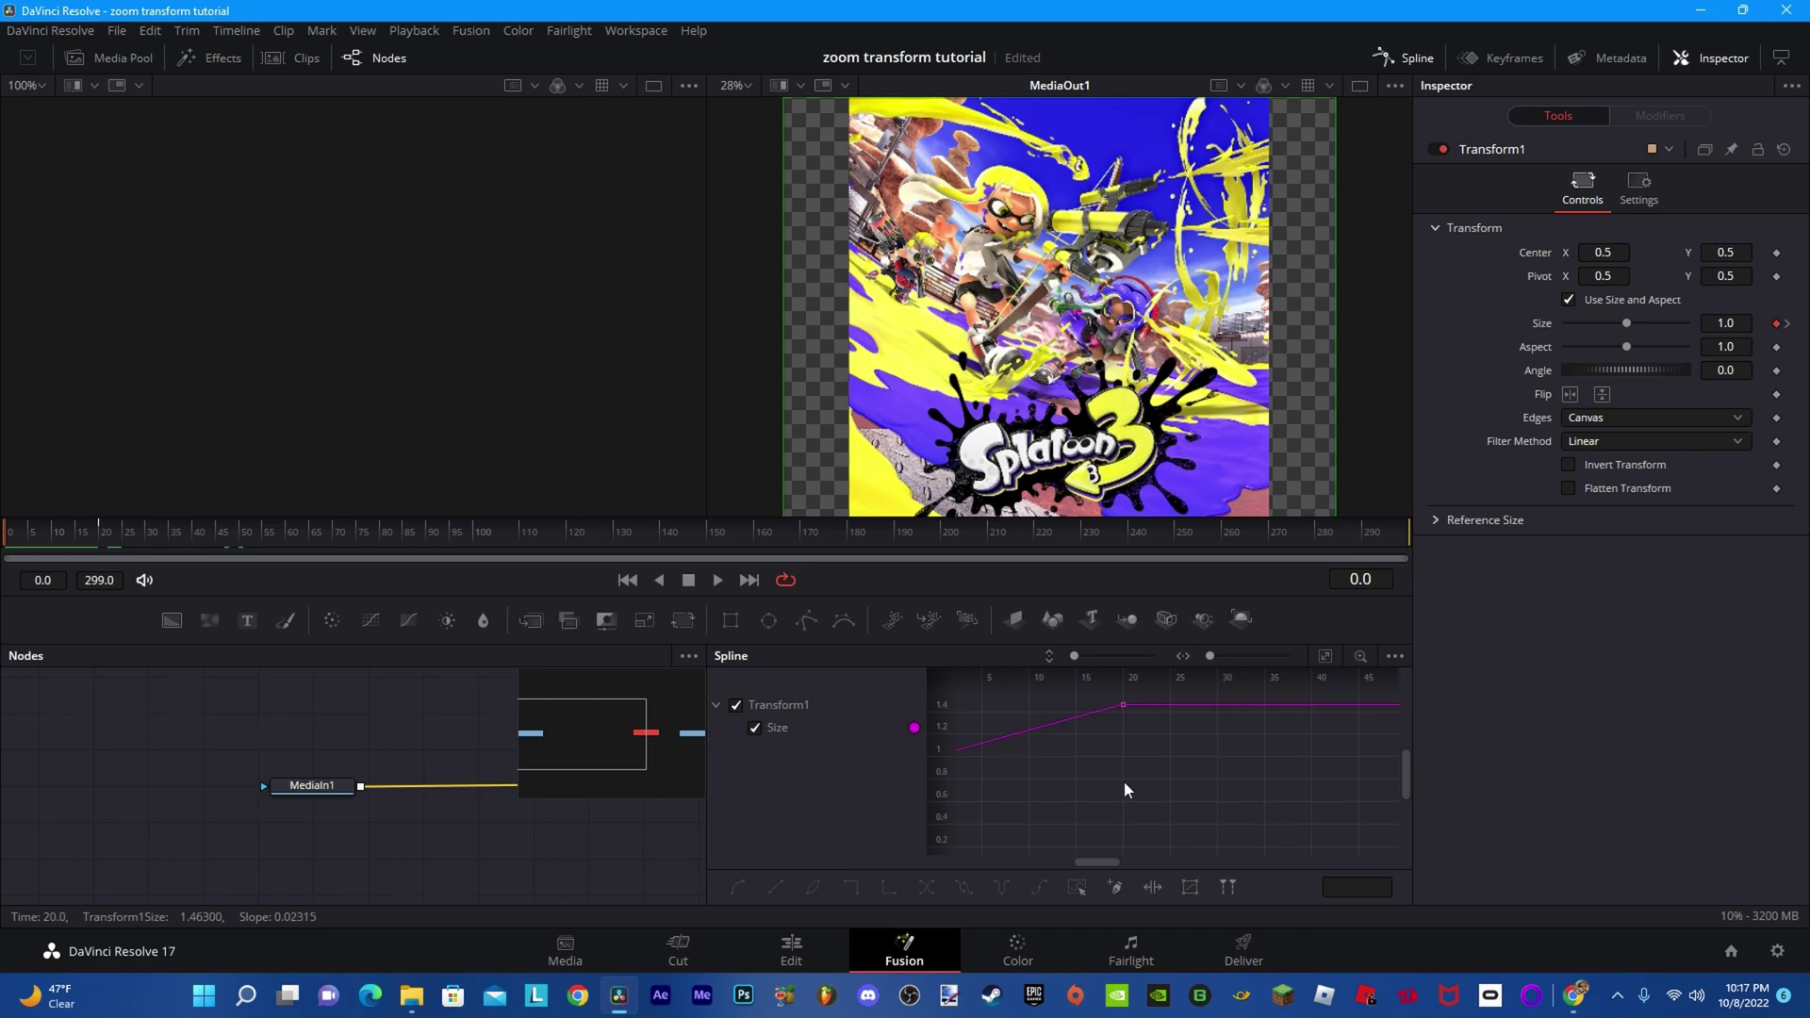
scroll(1123, 780, down, 3)
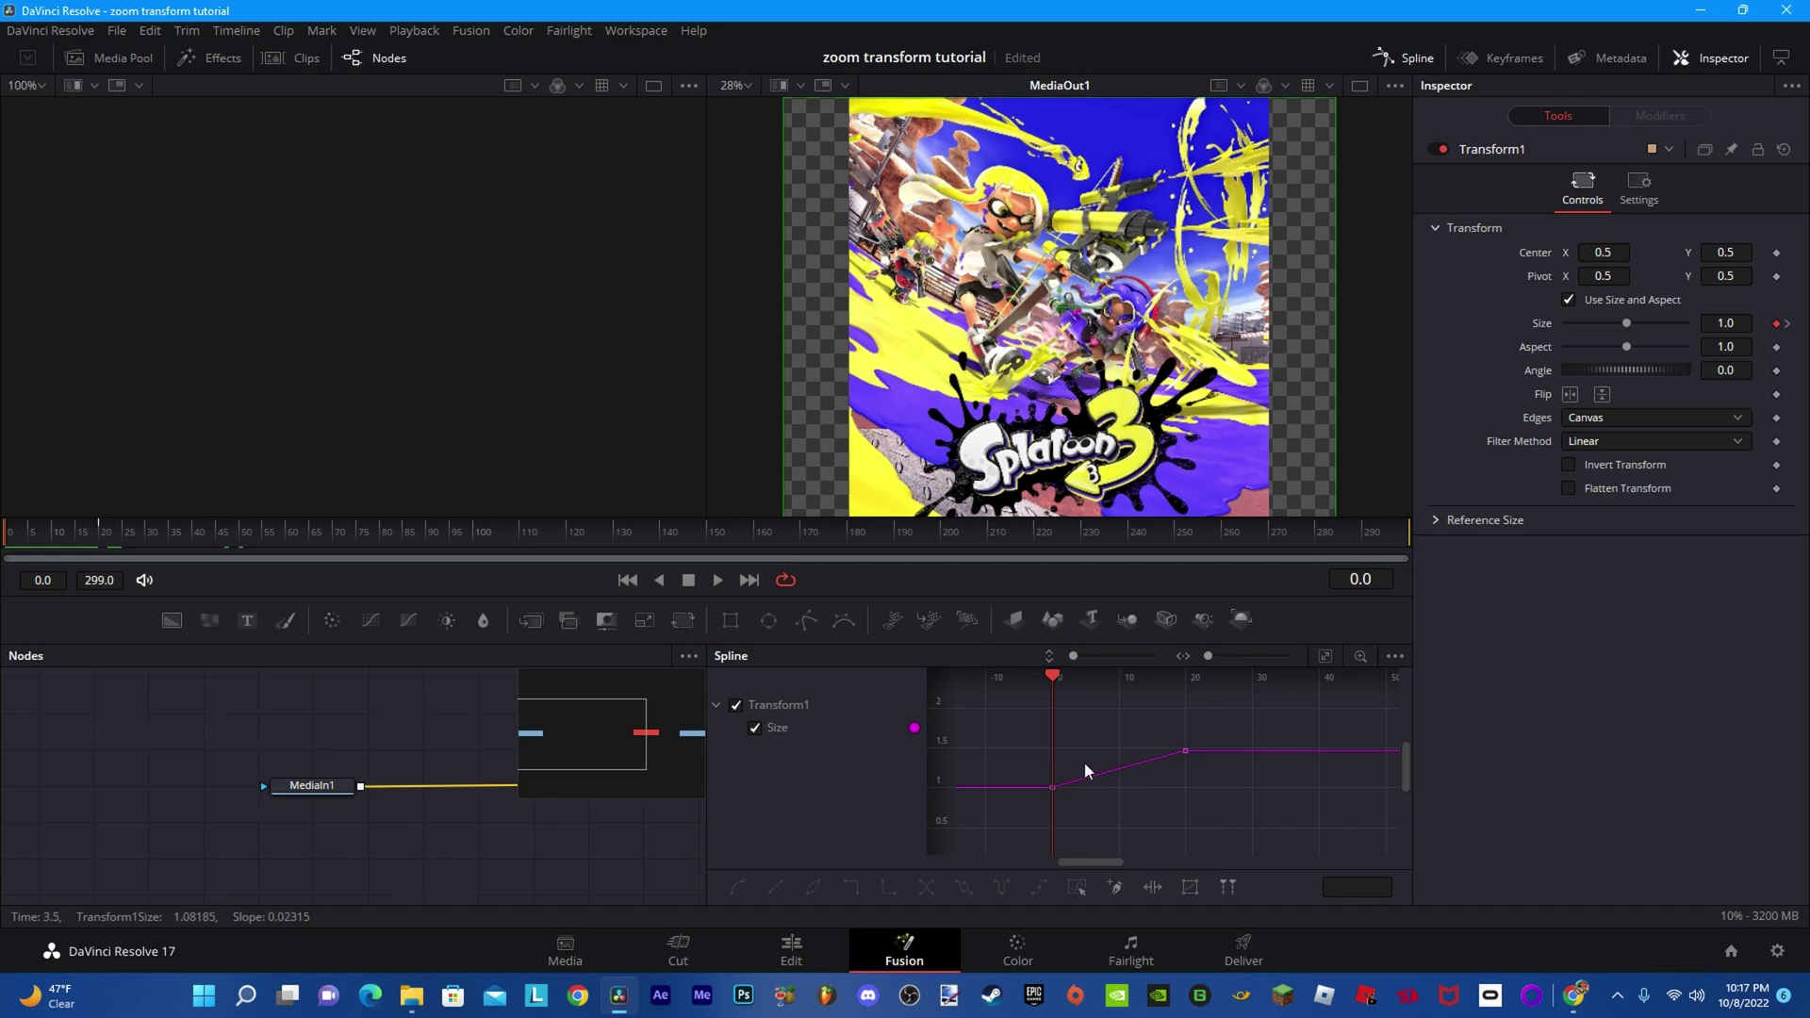
scroll(1176, 785, down, 1)
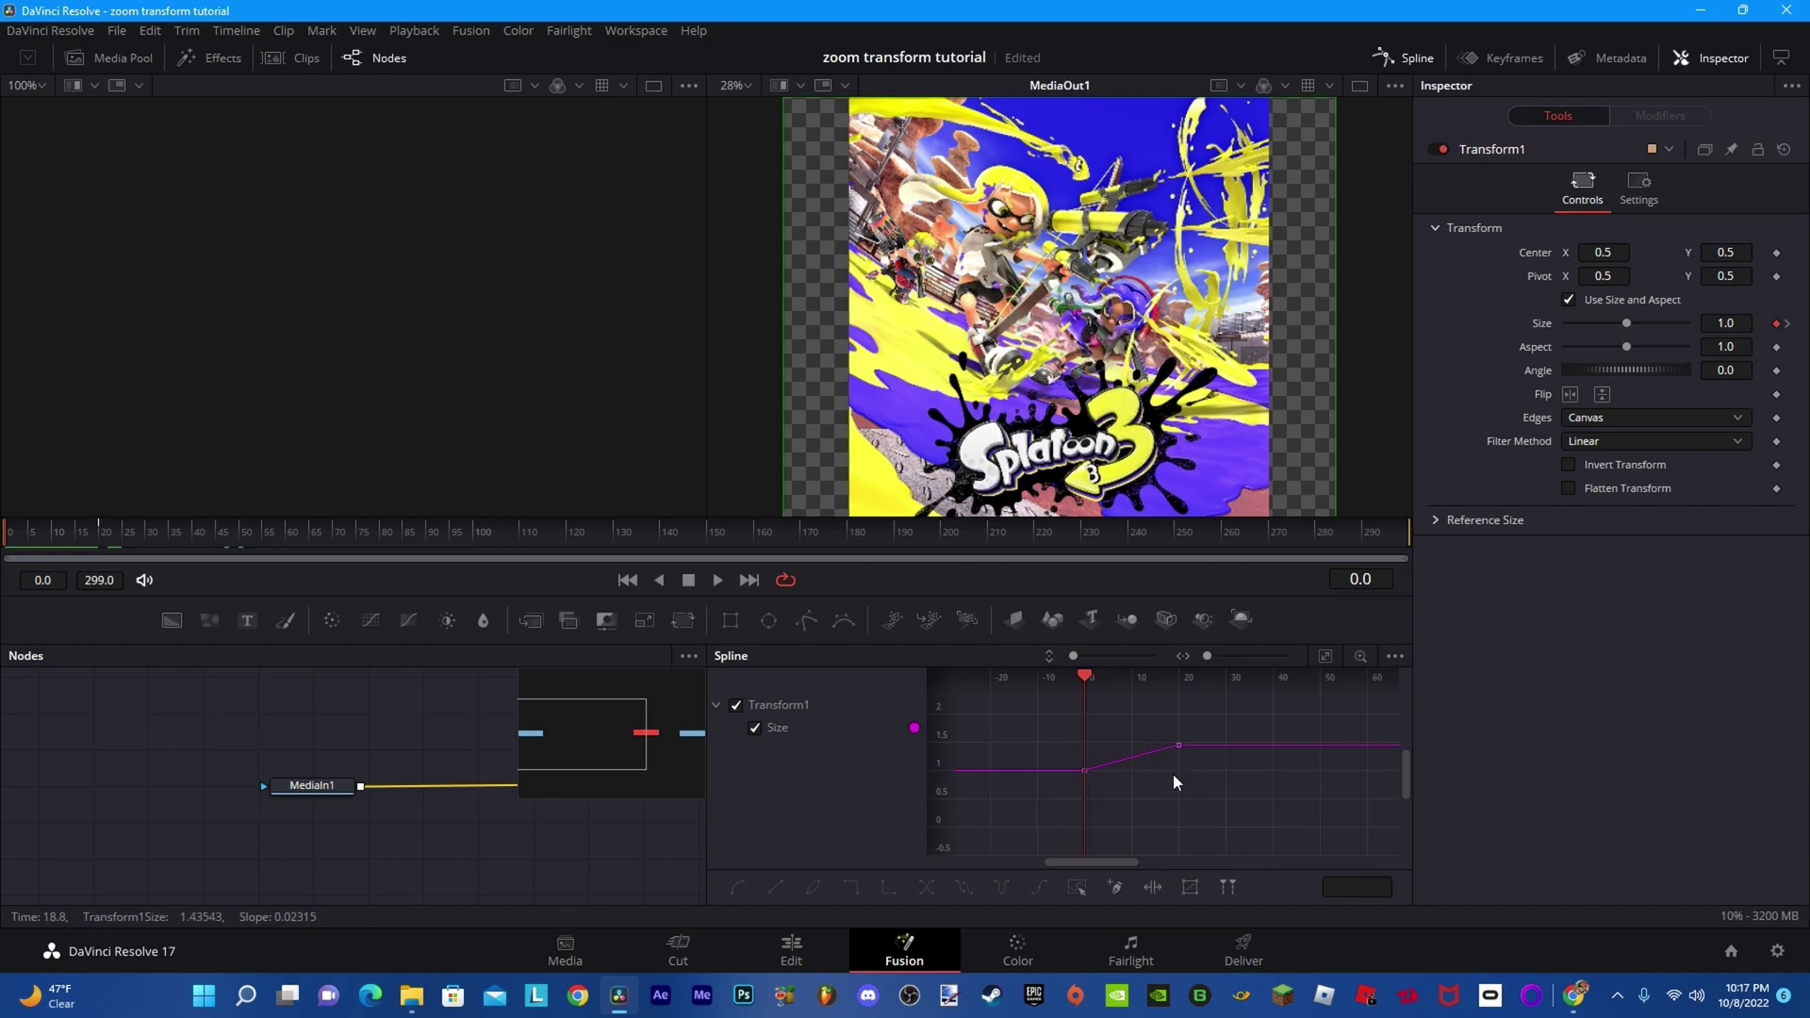
scroll(1174, 784, up, 2)
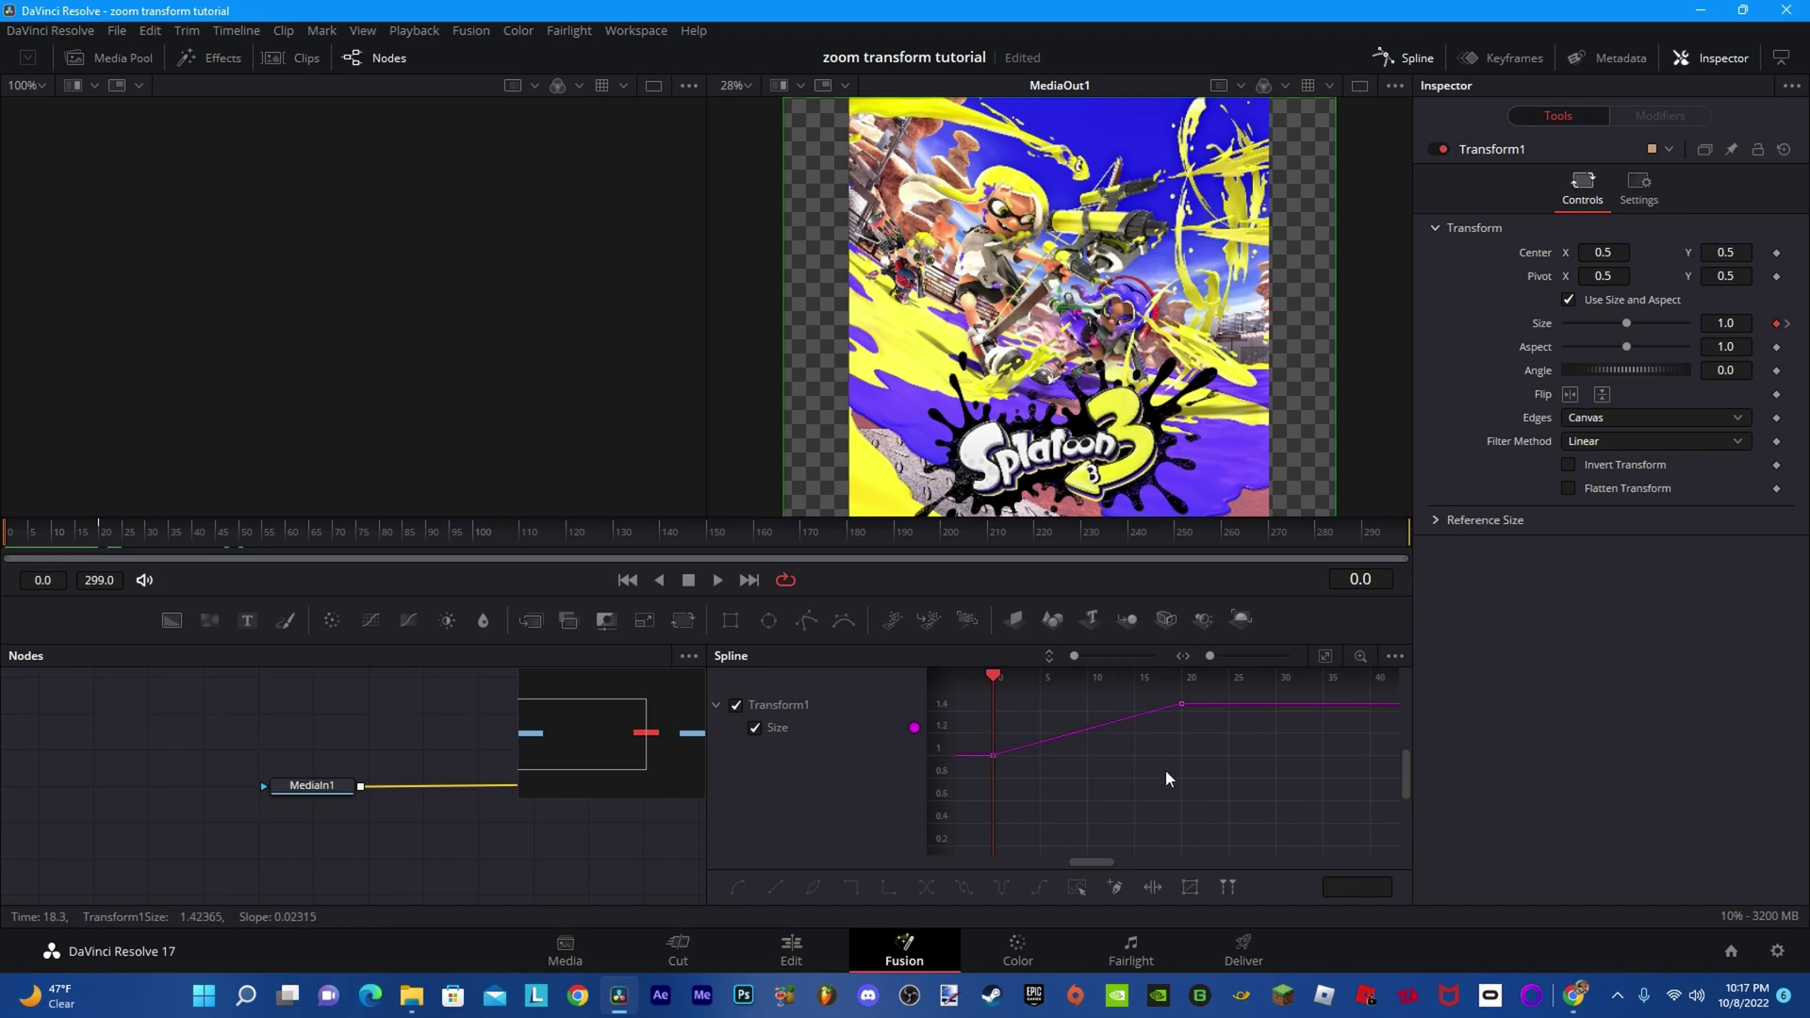
scroll(1165, 769, up, 1)
drag(1021, 684, 1002, 675)
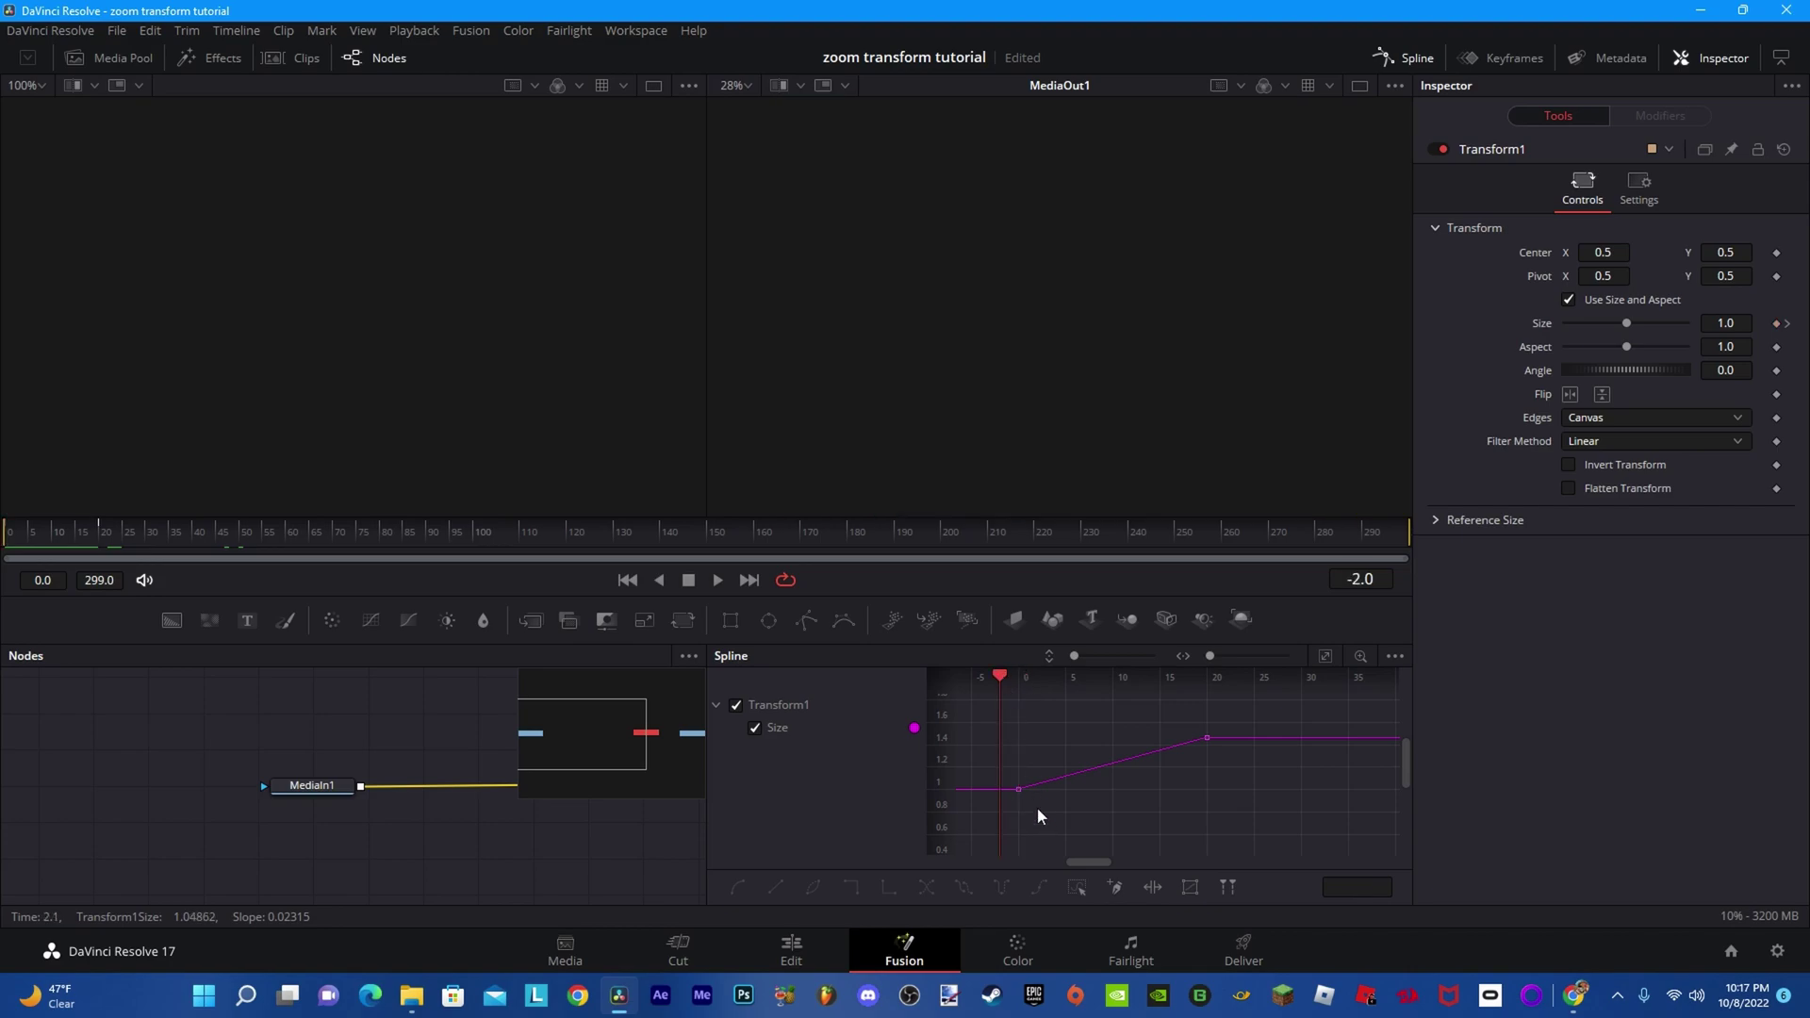
click(1082, 772)
drag(1135, 828, 1103, 807)
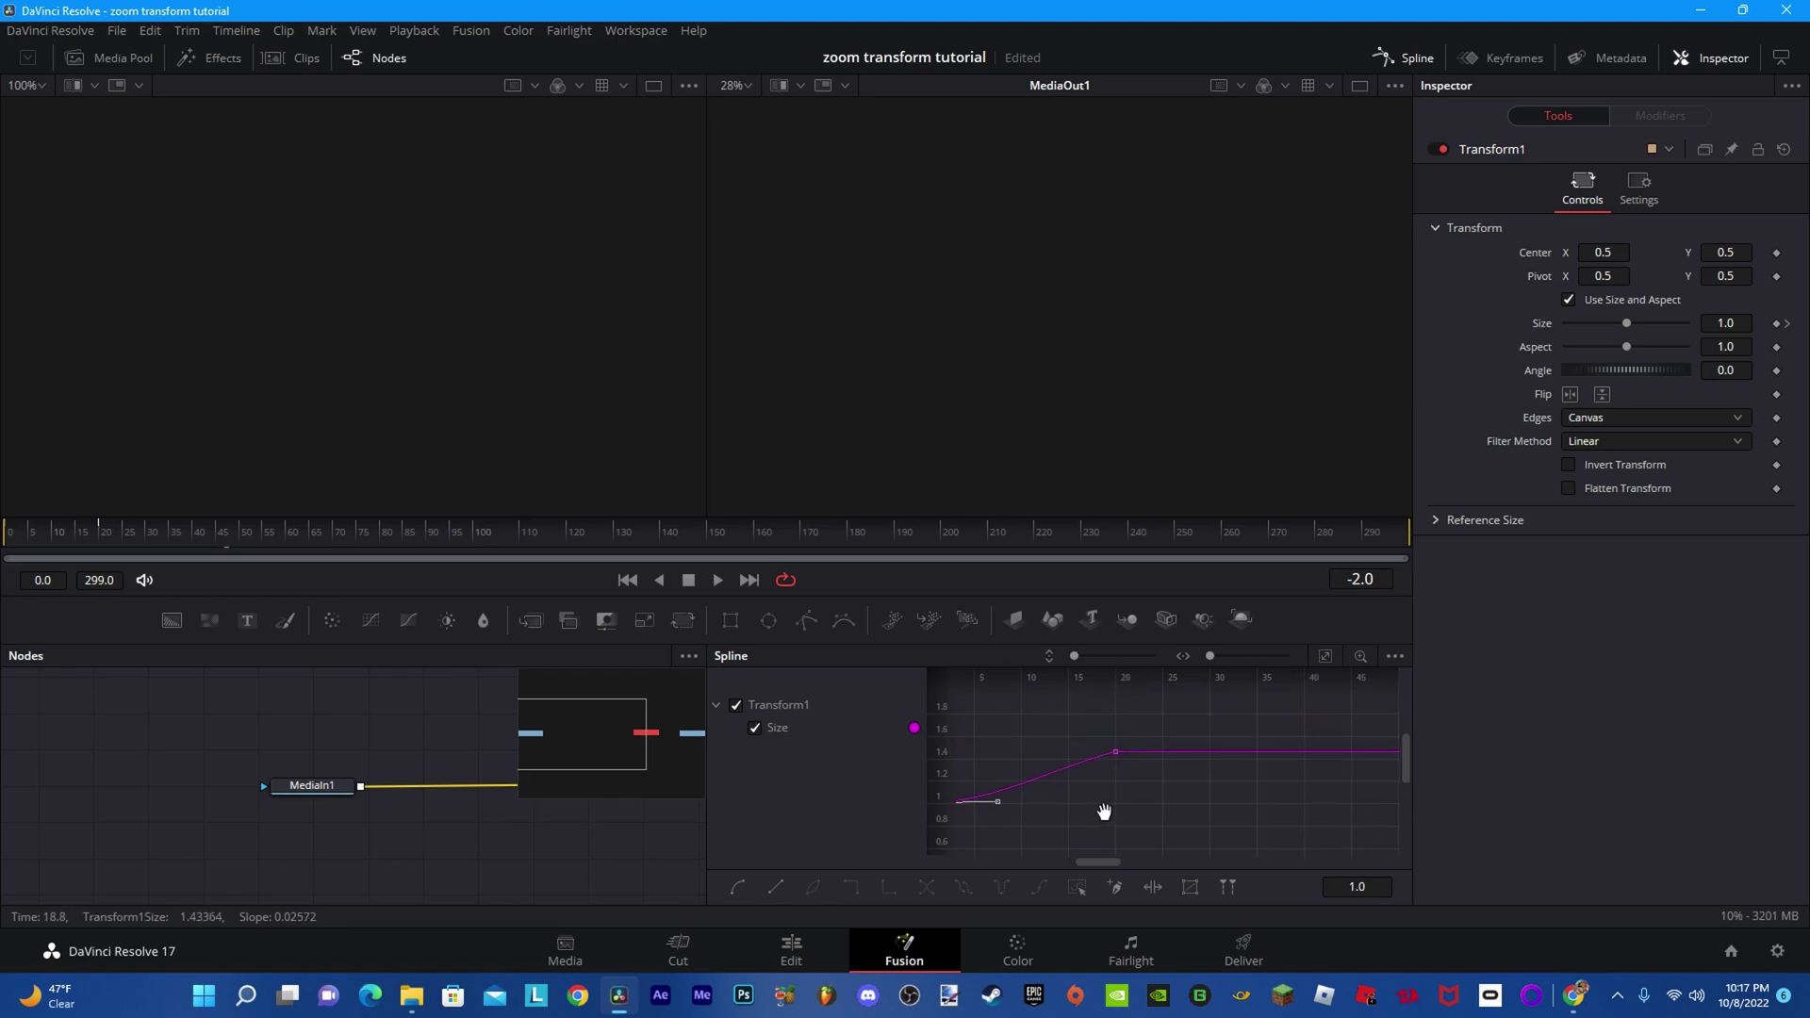
Step: Smooth the Size keyframes with S into an eased S-curve and scrub to check it
click(1114, 753)
key(s)
scroll(1052, 766, left, 3)
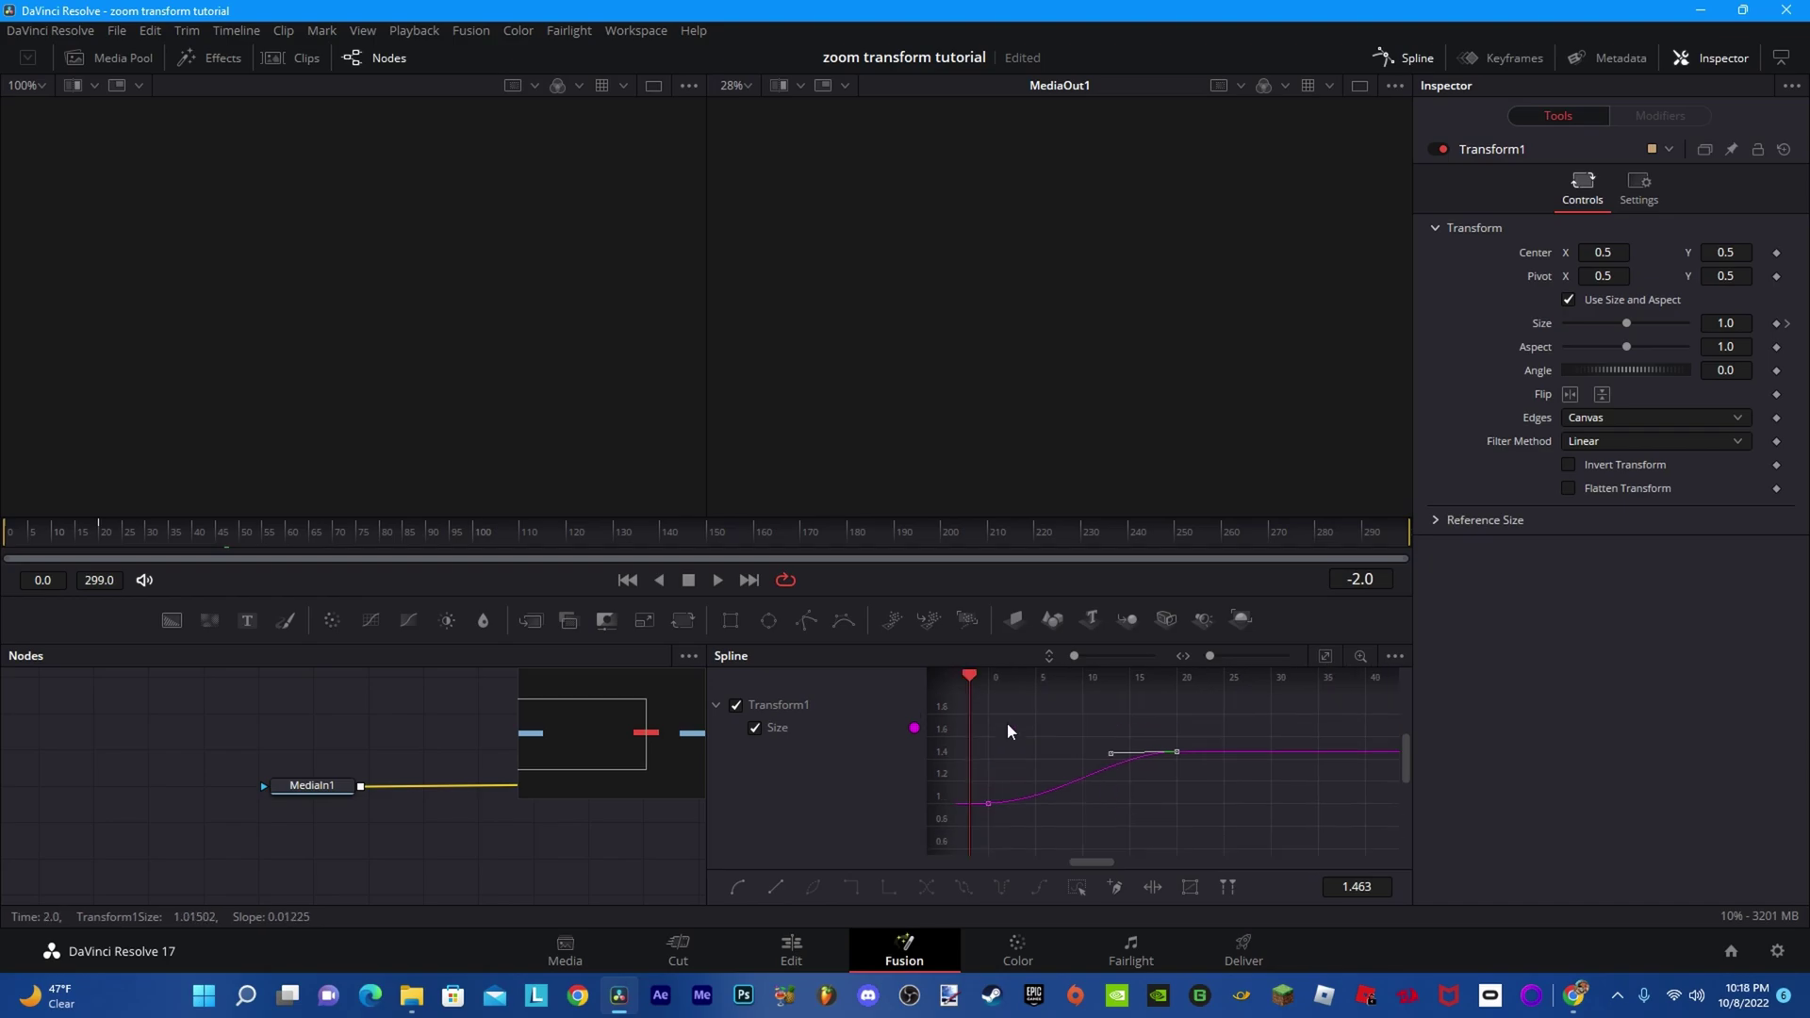
mouse_move(975, 675)
mouse_down()
mouse_move(1201, 668)
mouse_move(959, 693)
mouse_up()
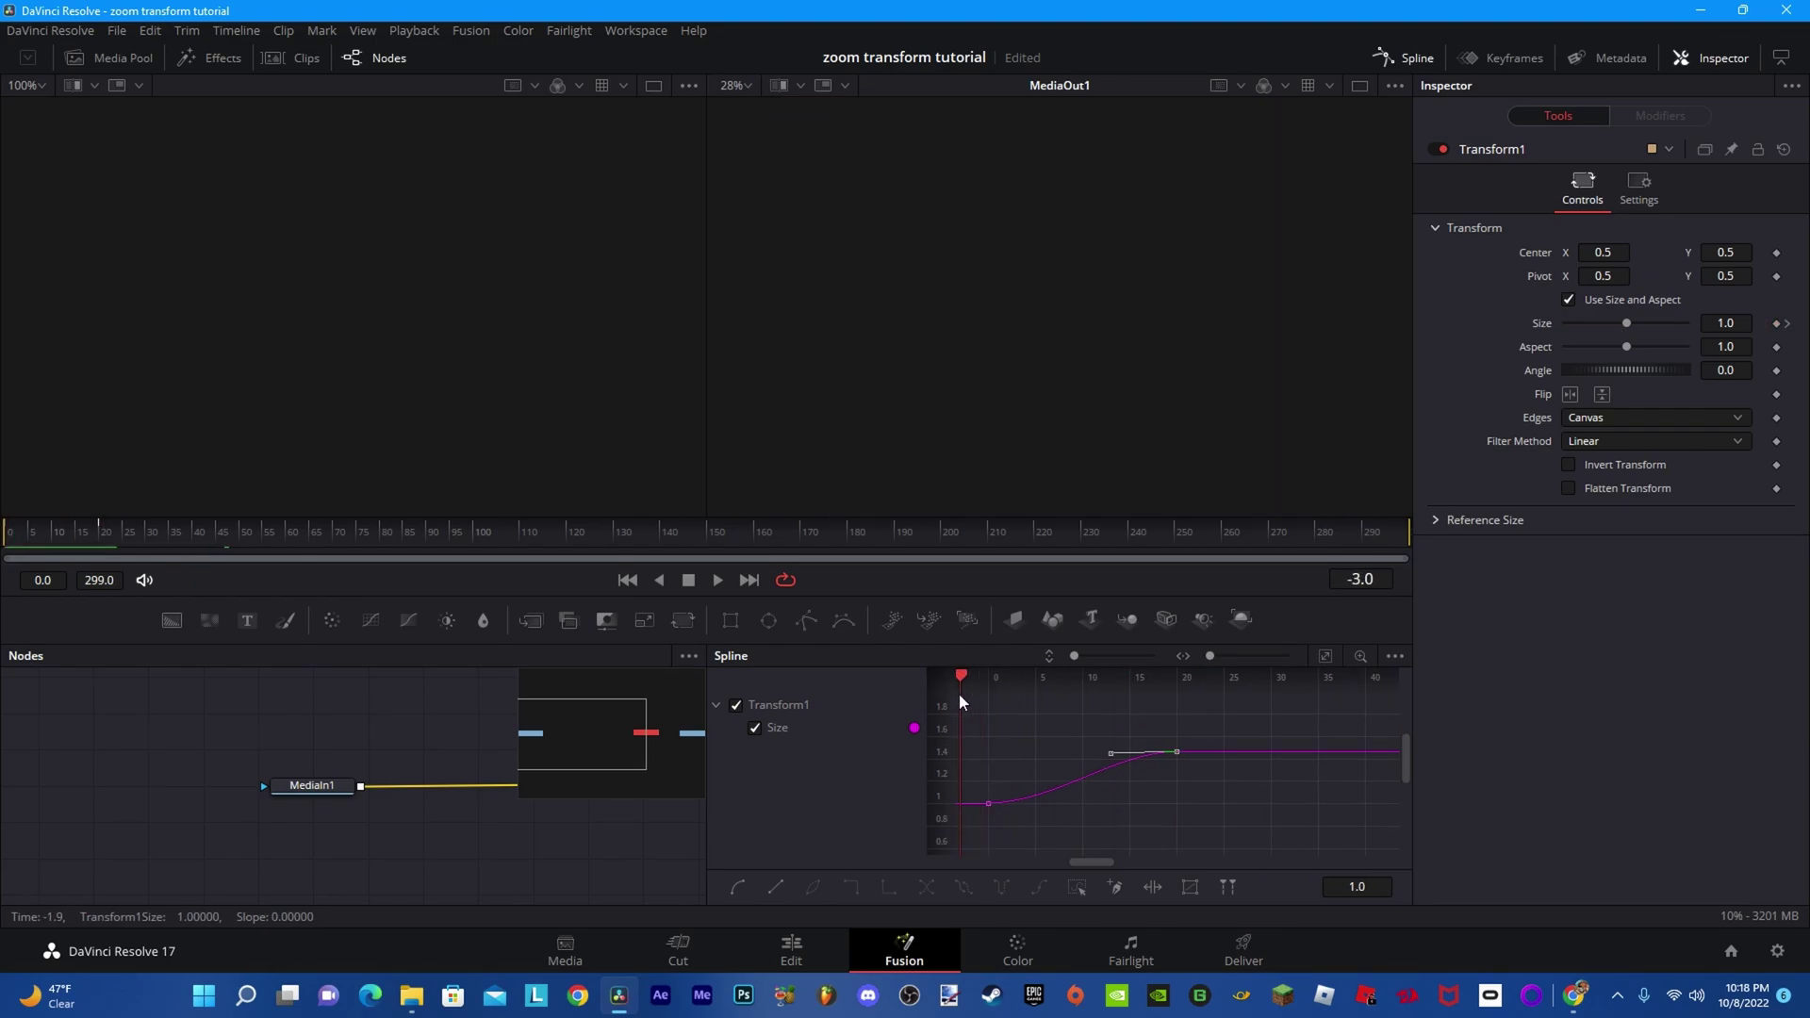
click(792, 951)
Step: Replay the eased zoom-in from the start several times and scrub to about 3.5 seconds
key(space)
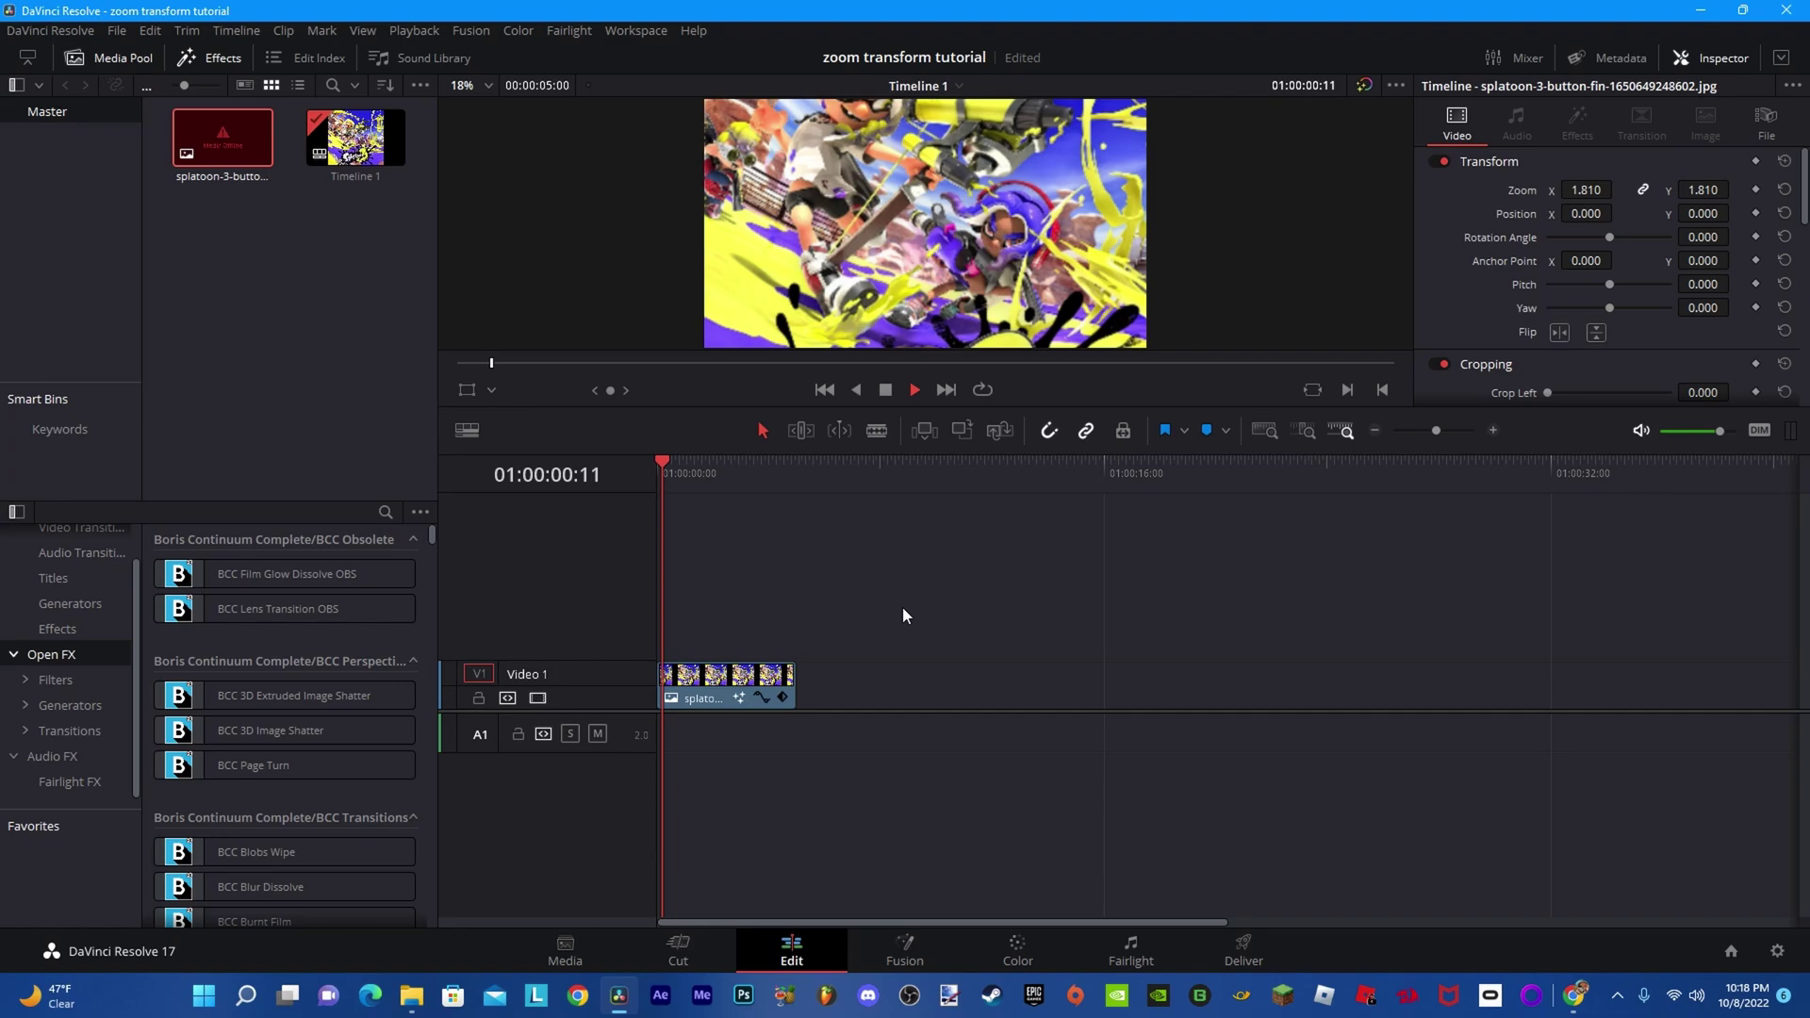
key(space)
key(Home)
key(space)
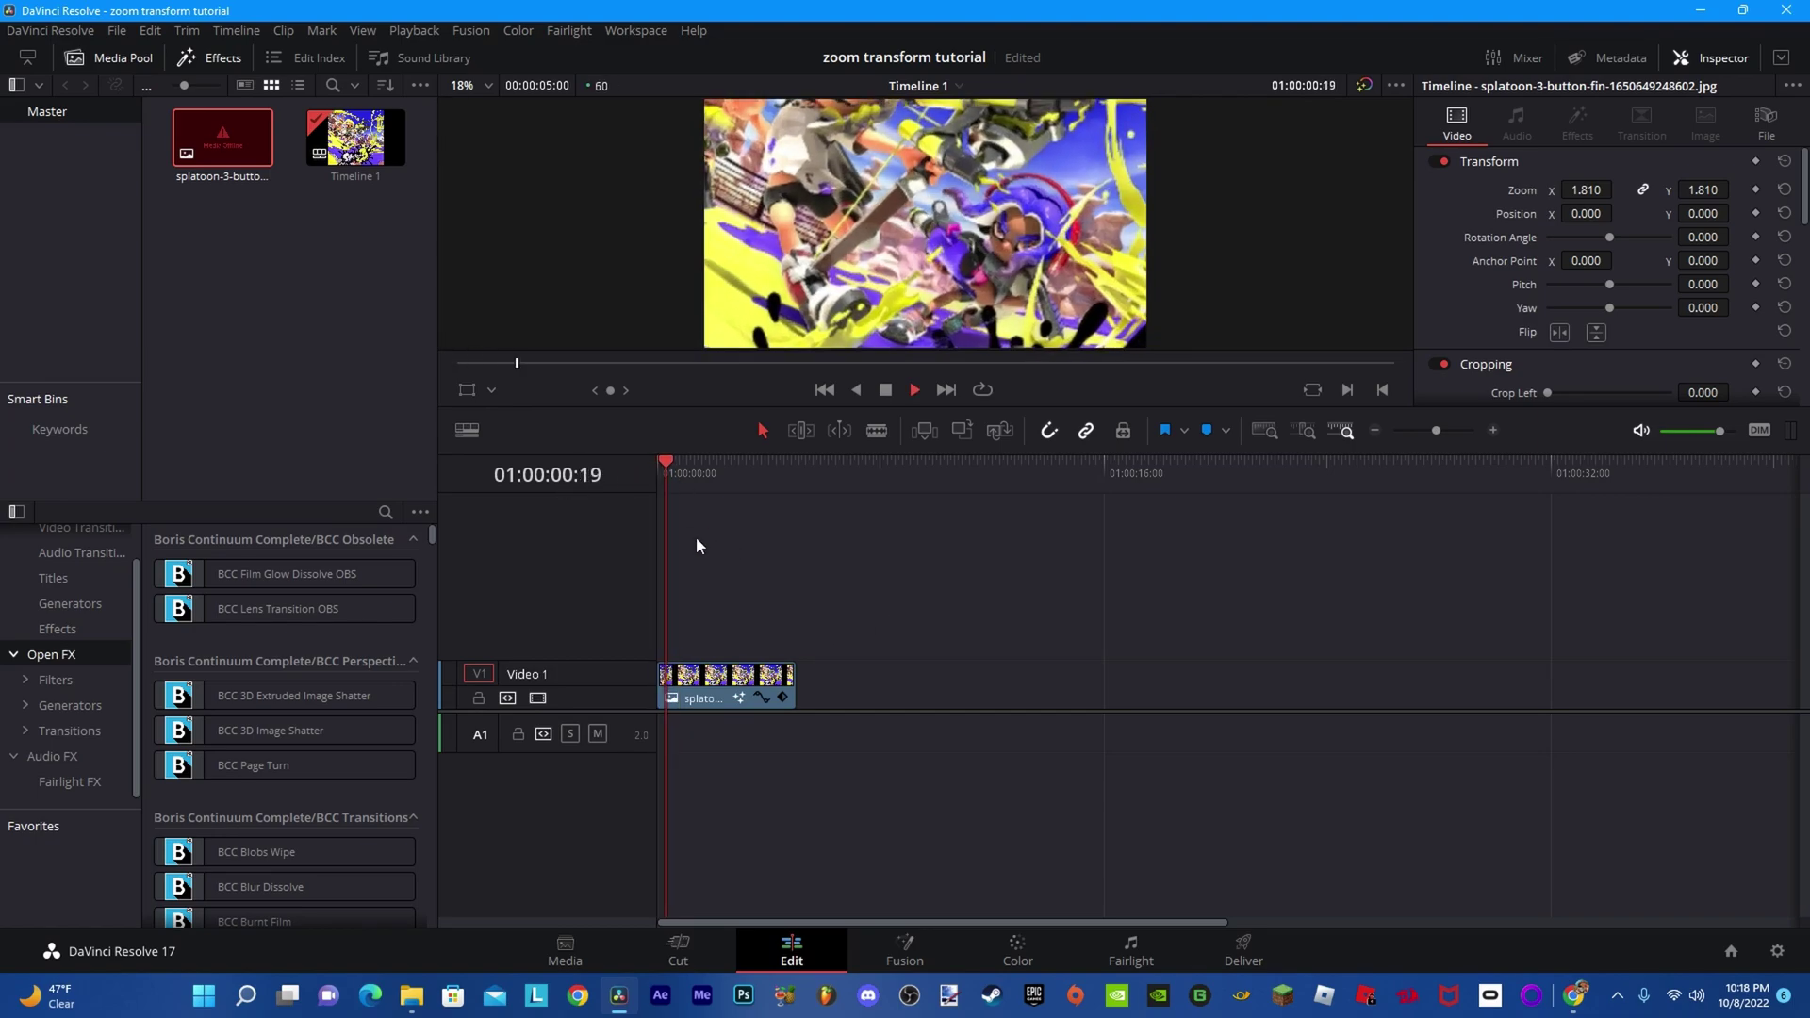
key(space)
key(Home)
key(space)
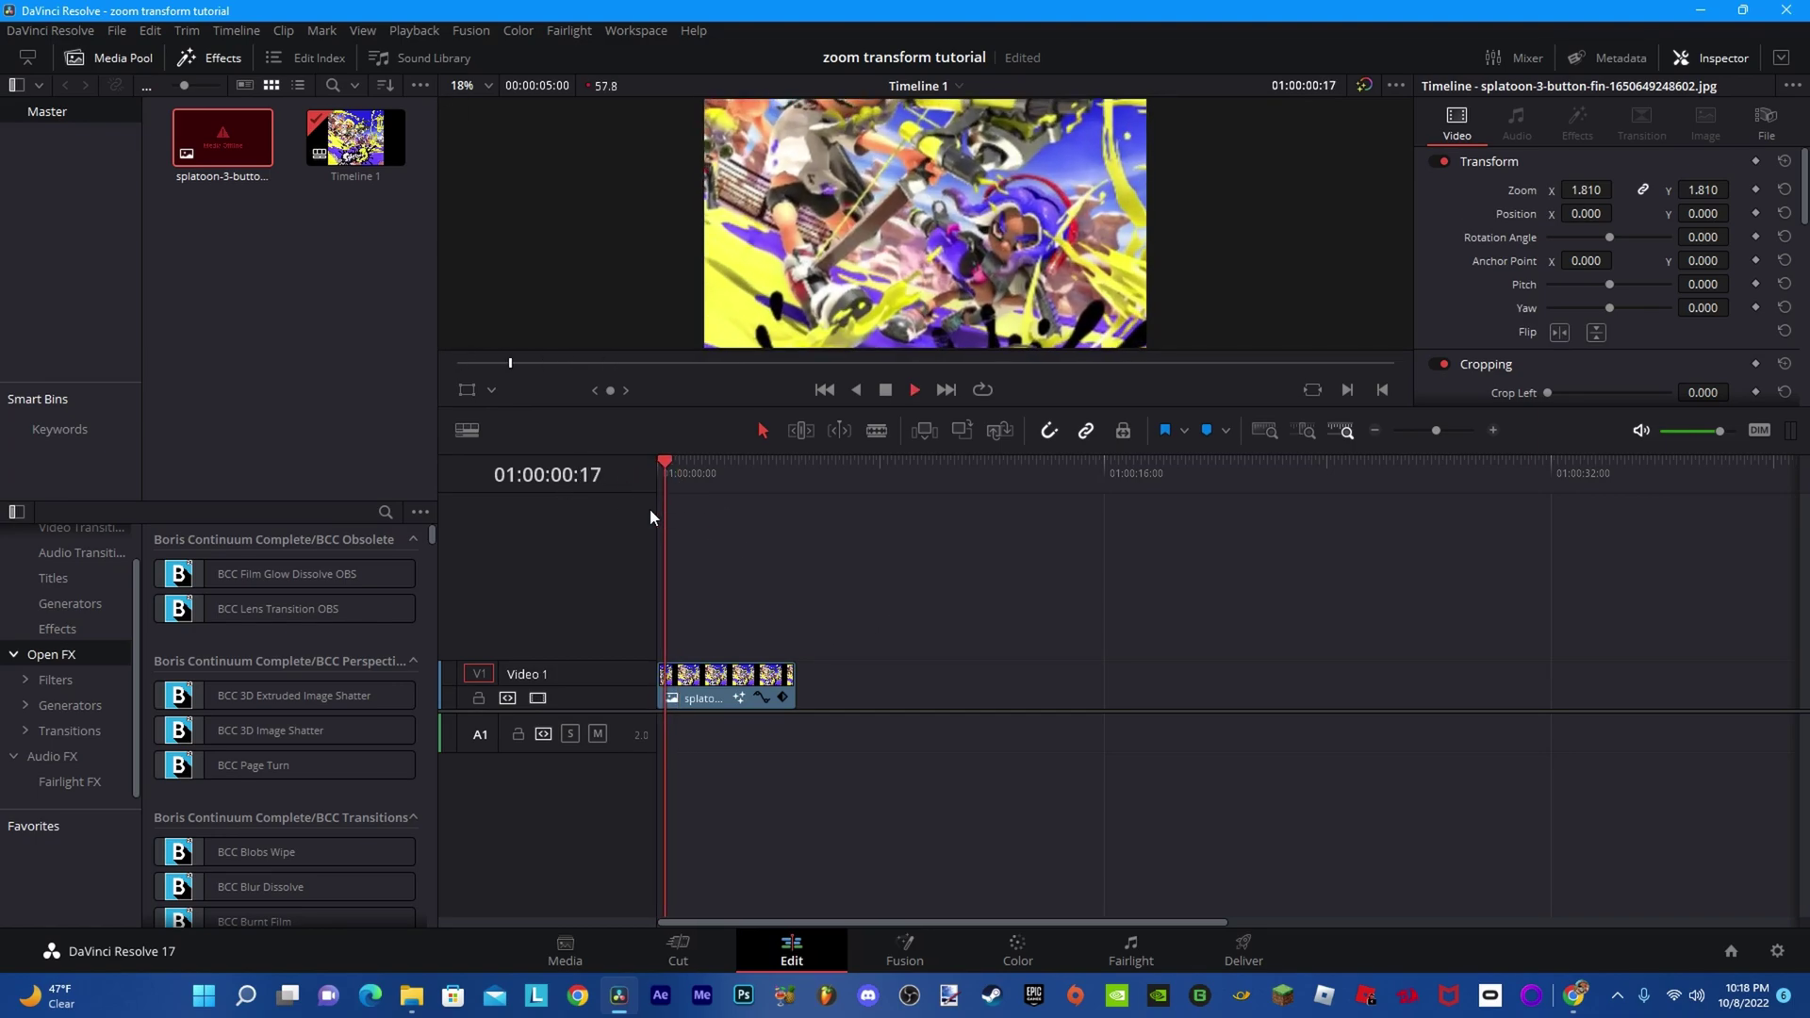
drag(745, 476, 766, 478)
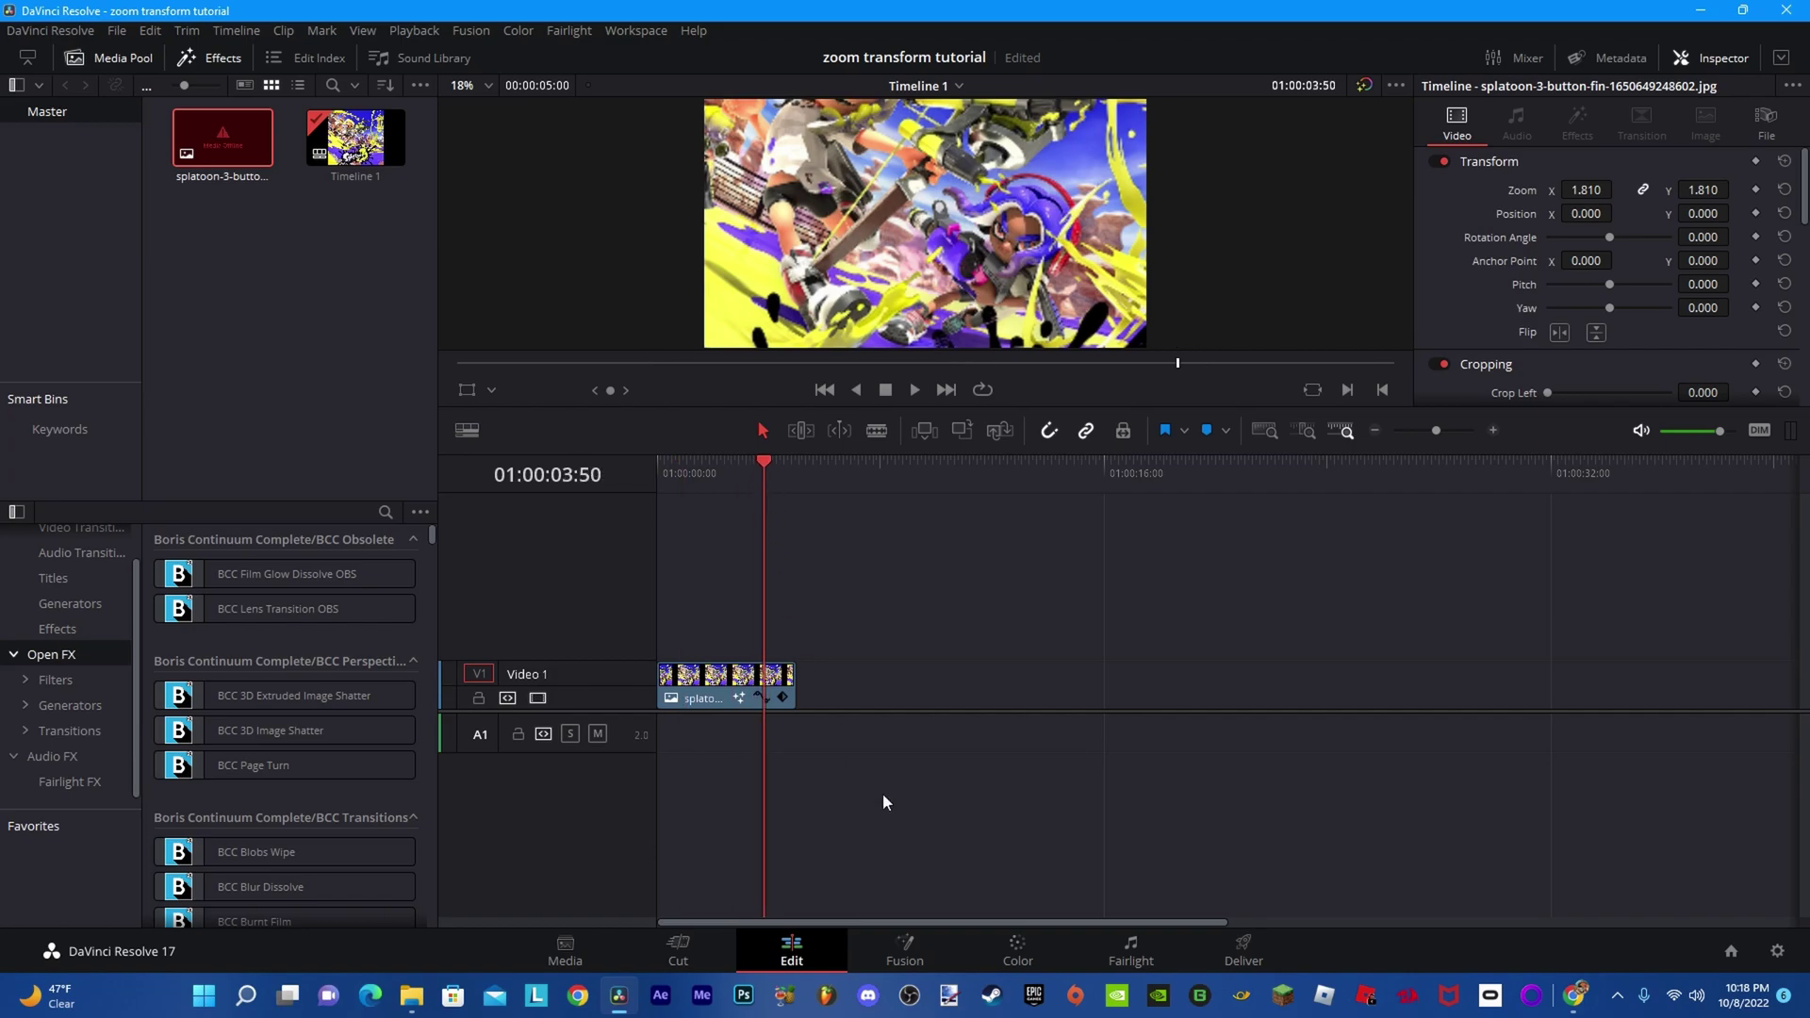
Step: Keyframe Size 1.463 at frame 230 and lower it to 0.996 at frame 290
click(929, 933)
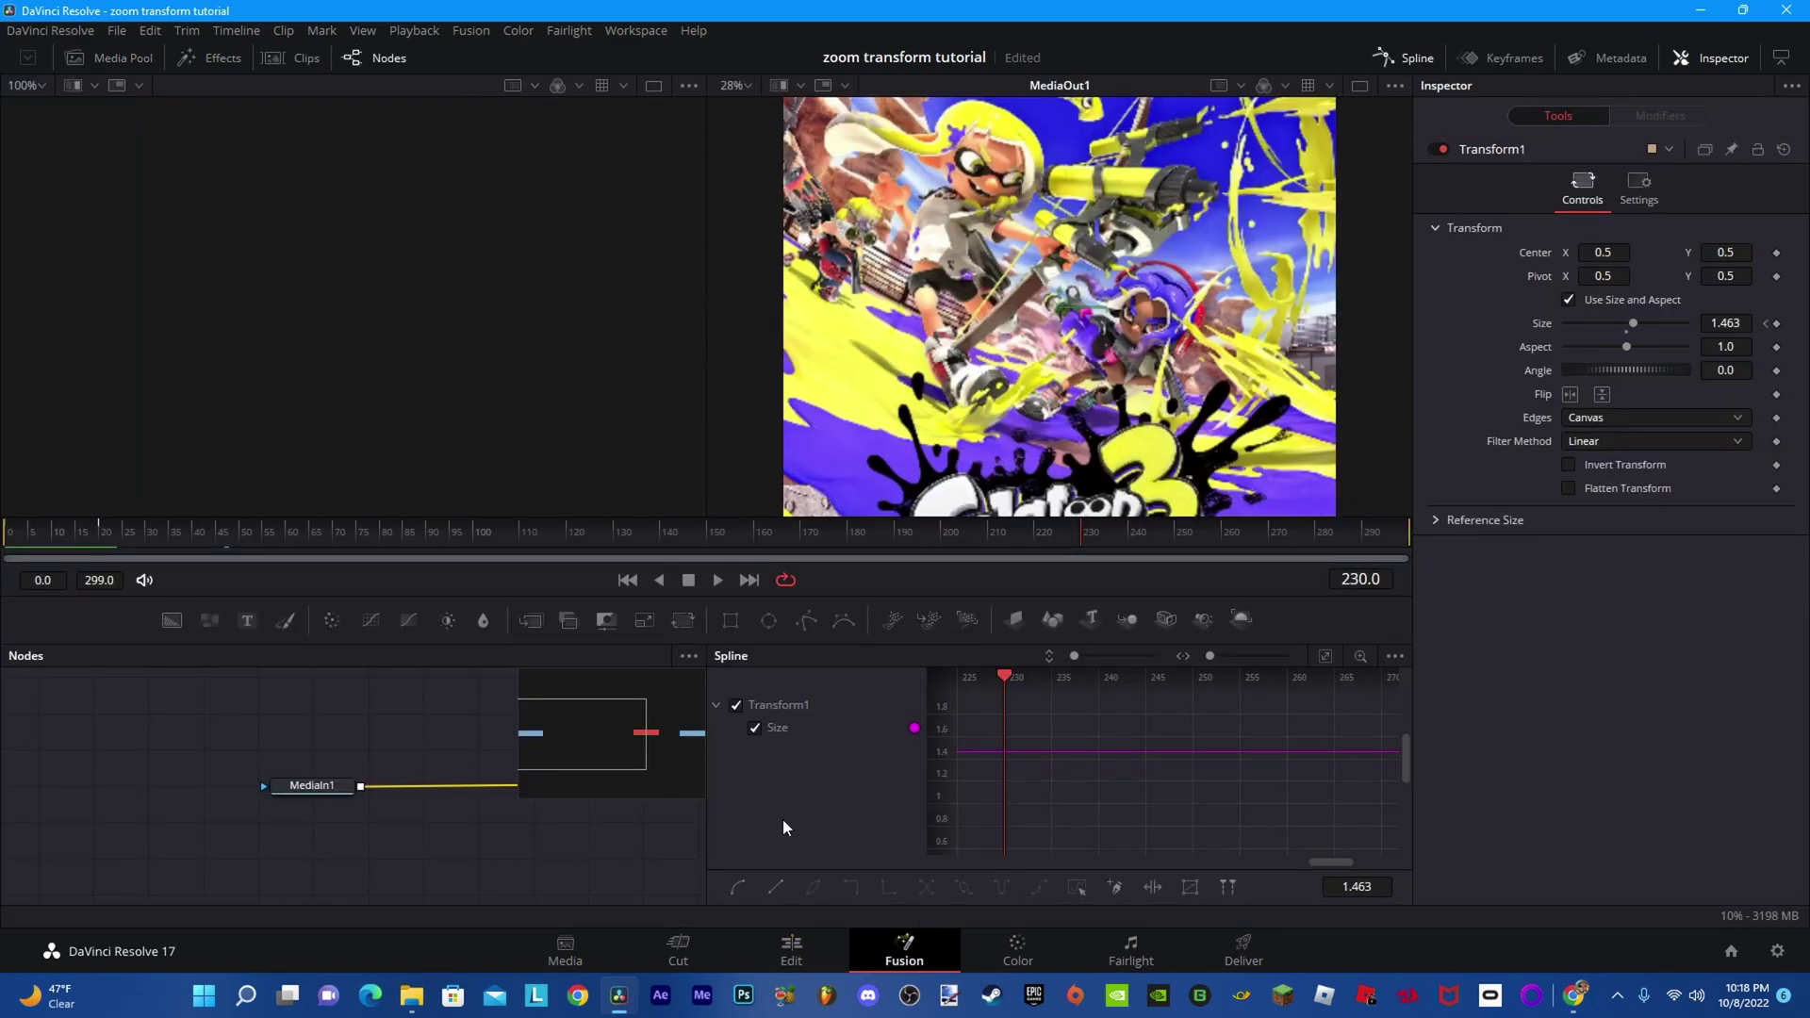
click(1399, 62)
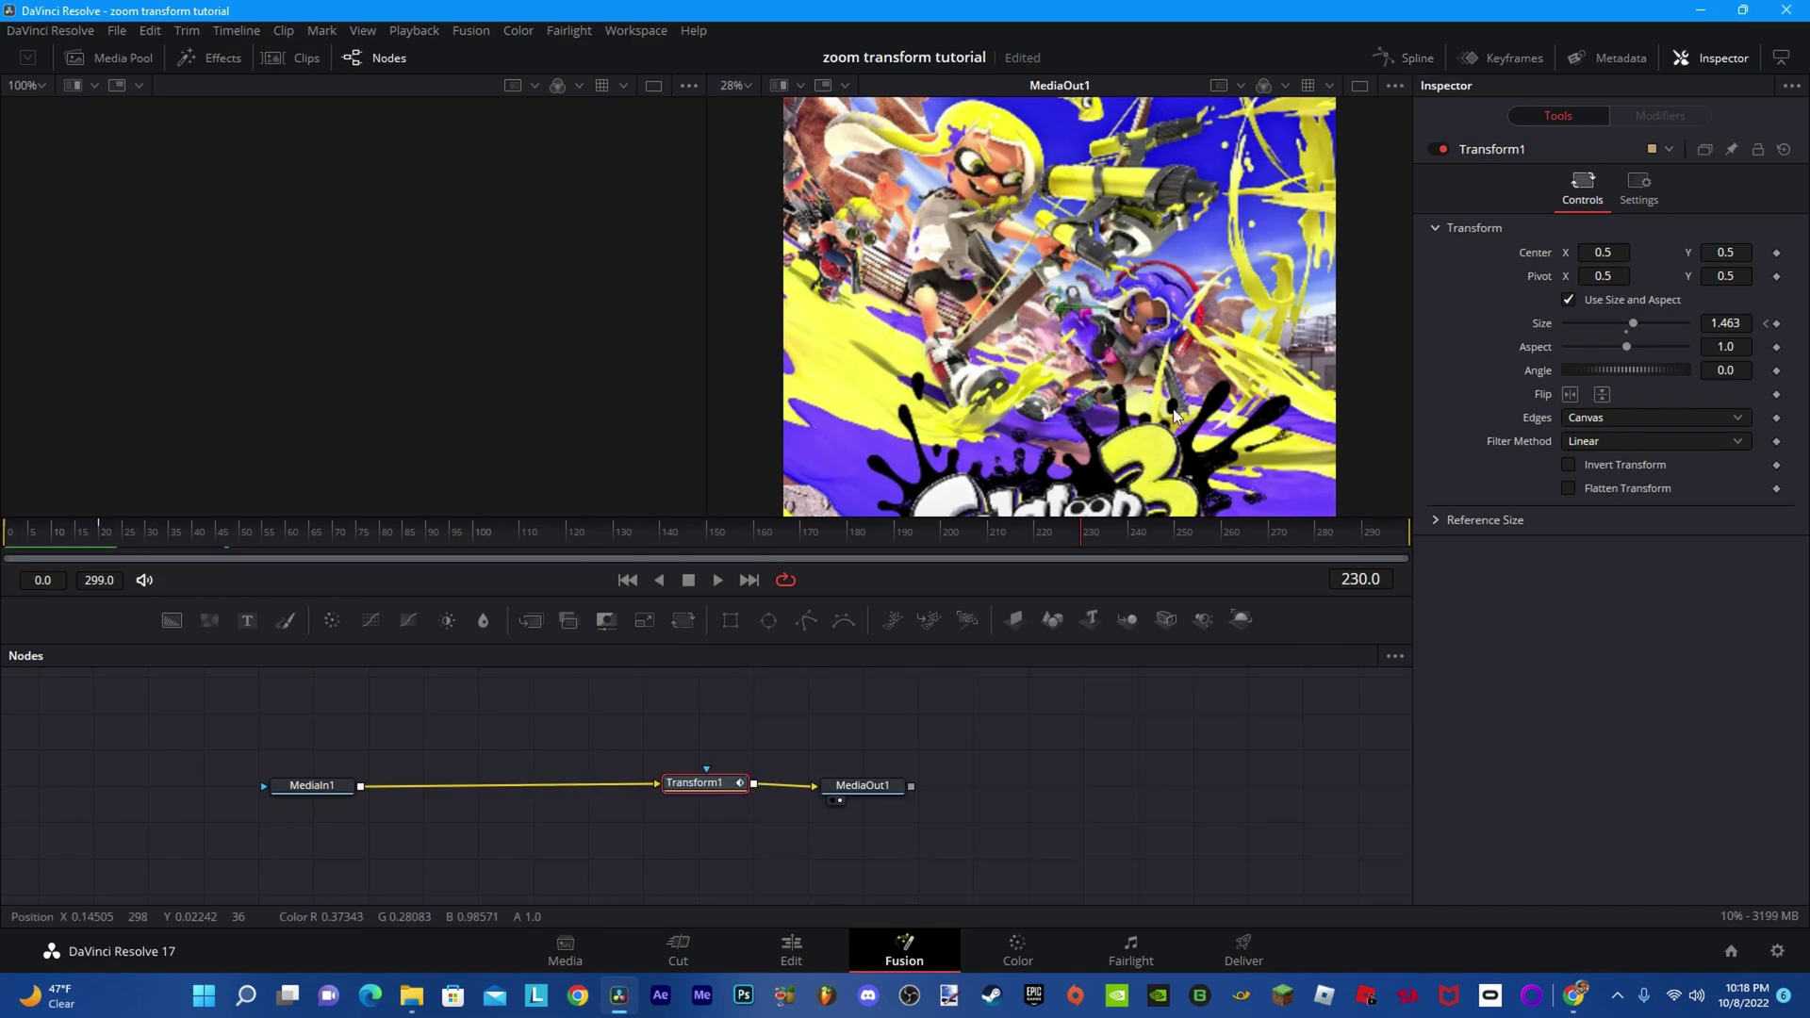
click(1778, 324)
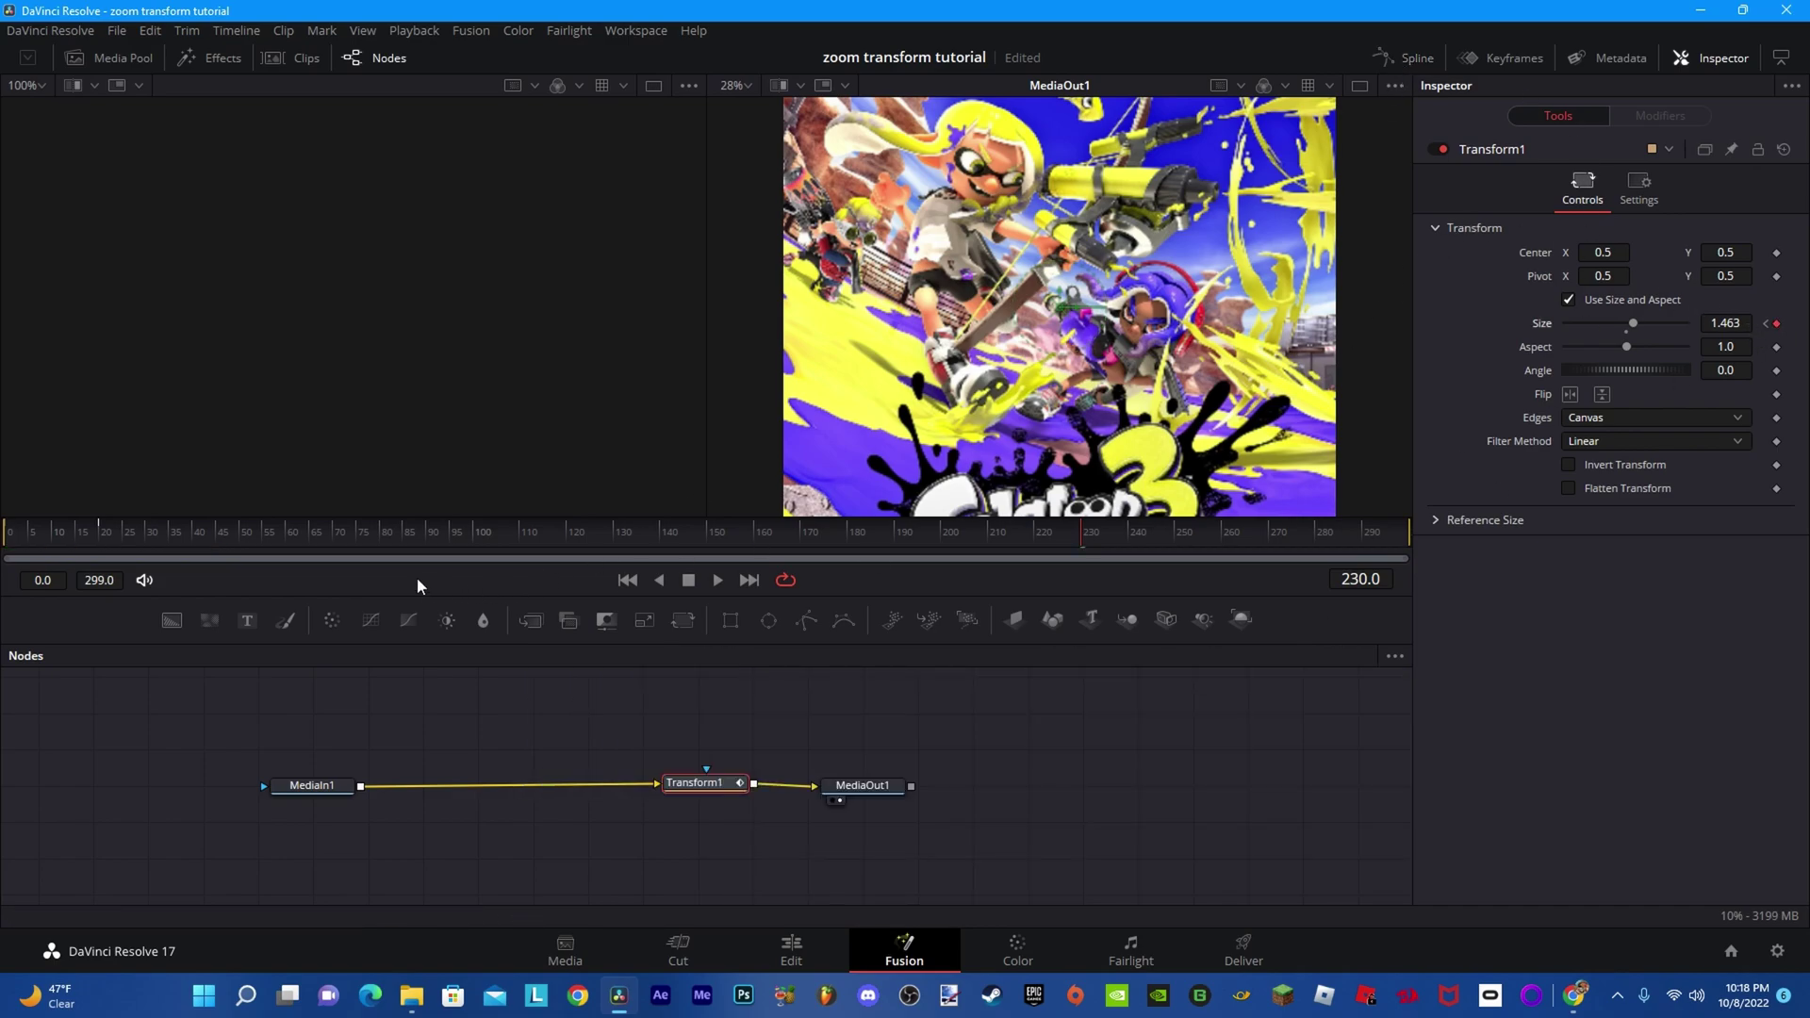
drag(1097, 537, 1212, 536)
drag(1356, 535, 1361, 536)
drag(1731, 326, 1665, 325)
click(1061, 535)
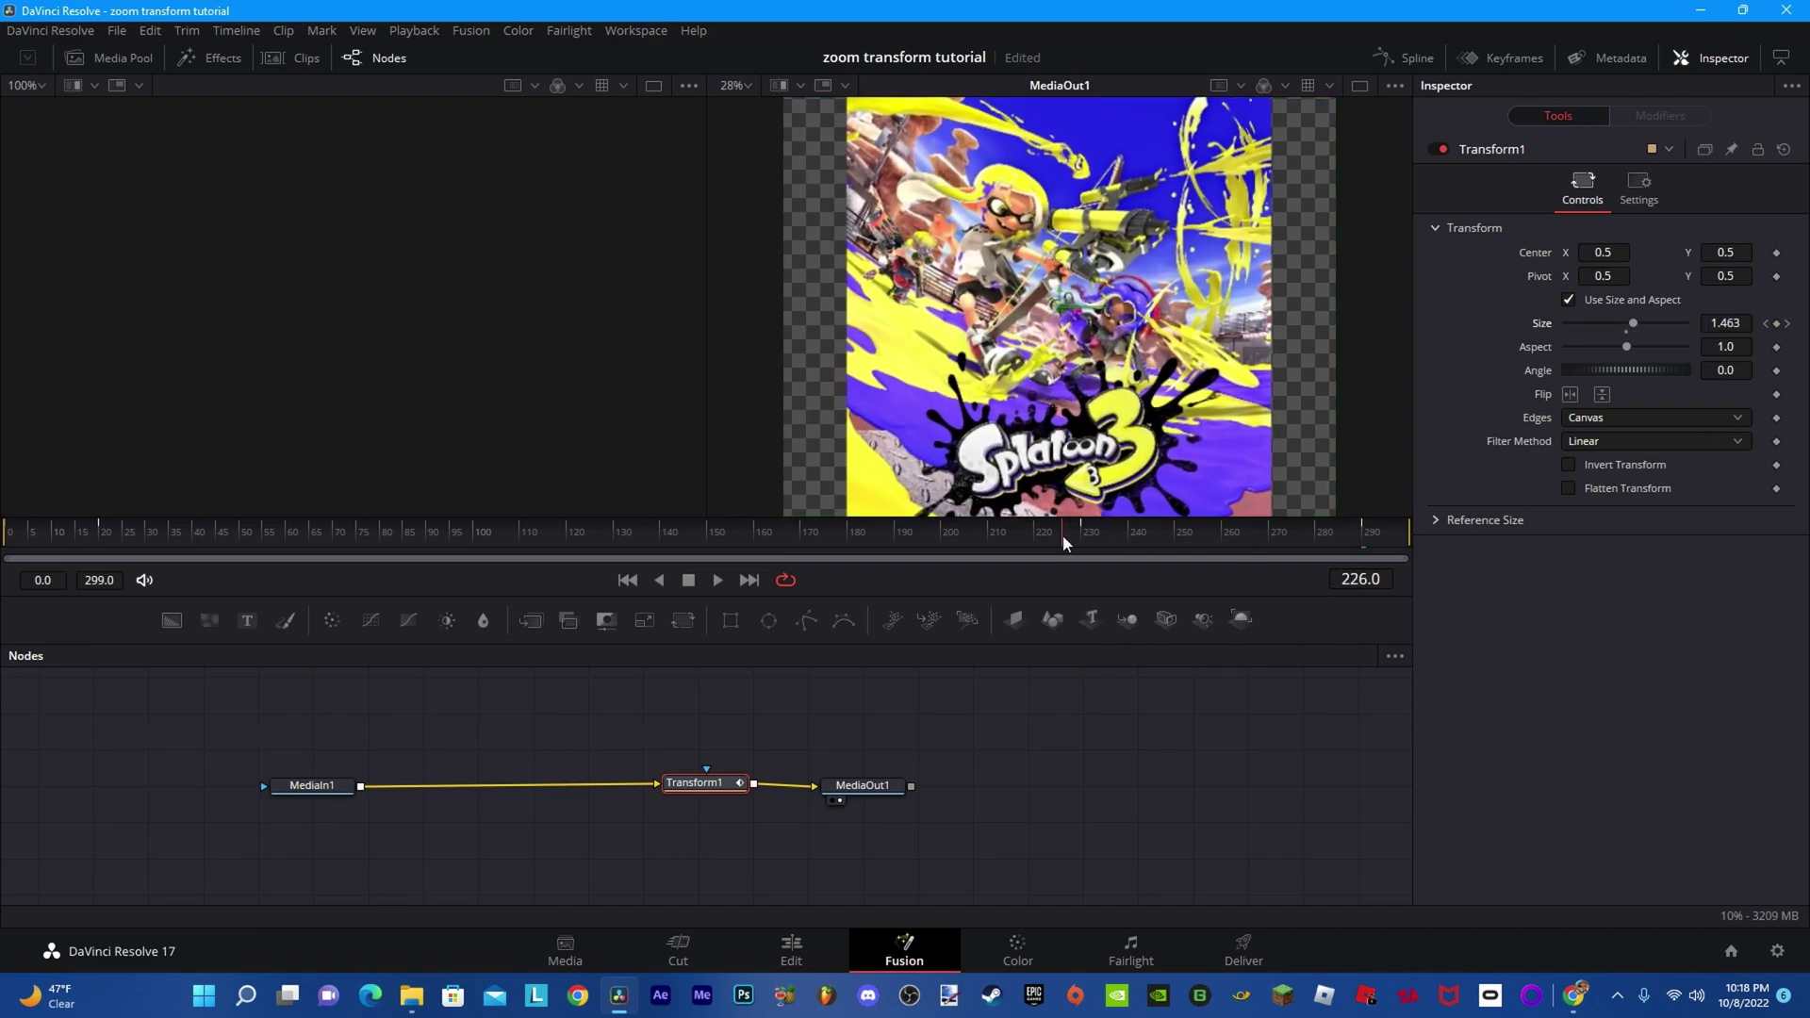
Step: Play back the zoom-out and stop at frame 270, where Size is about 1.15
key(space)
key(space)
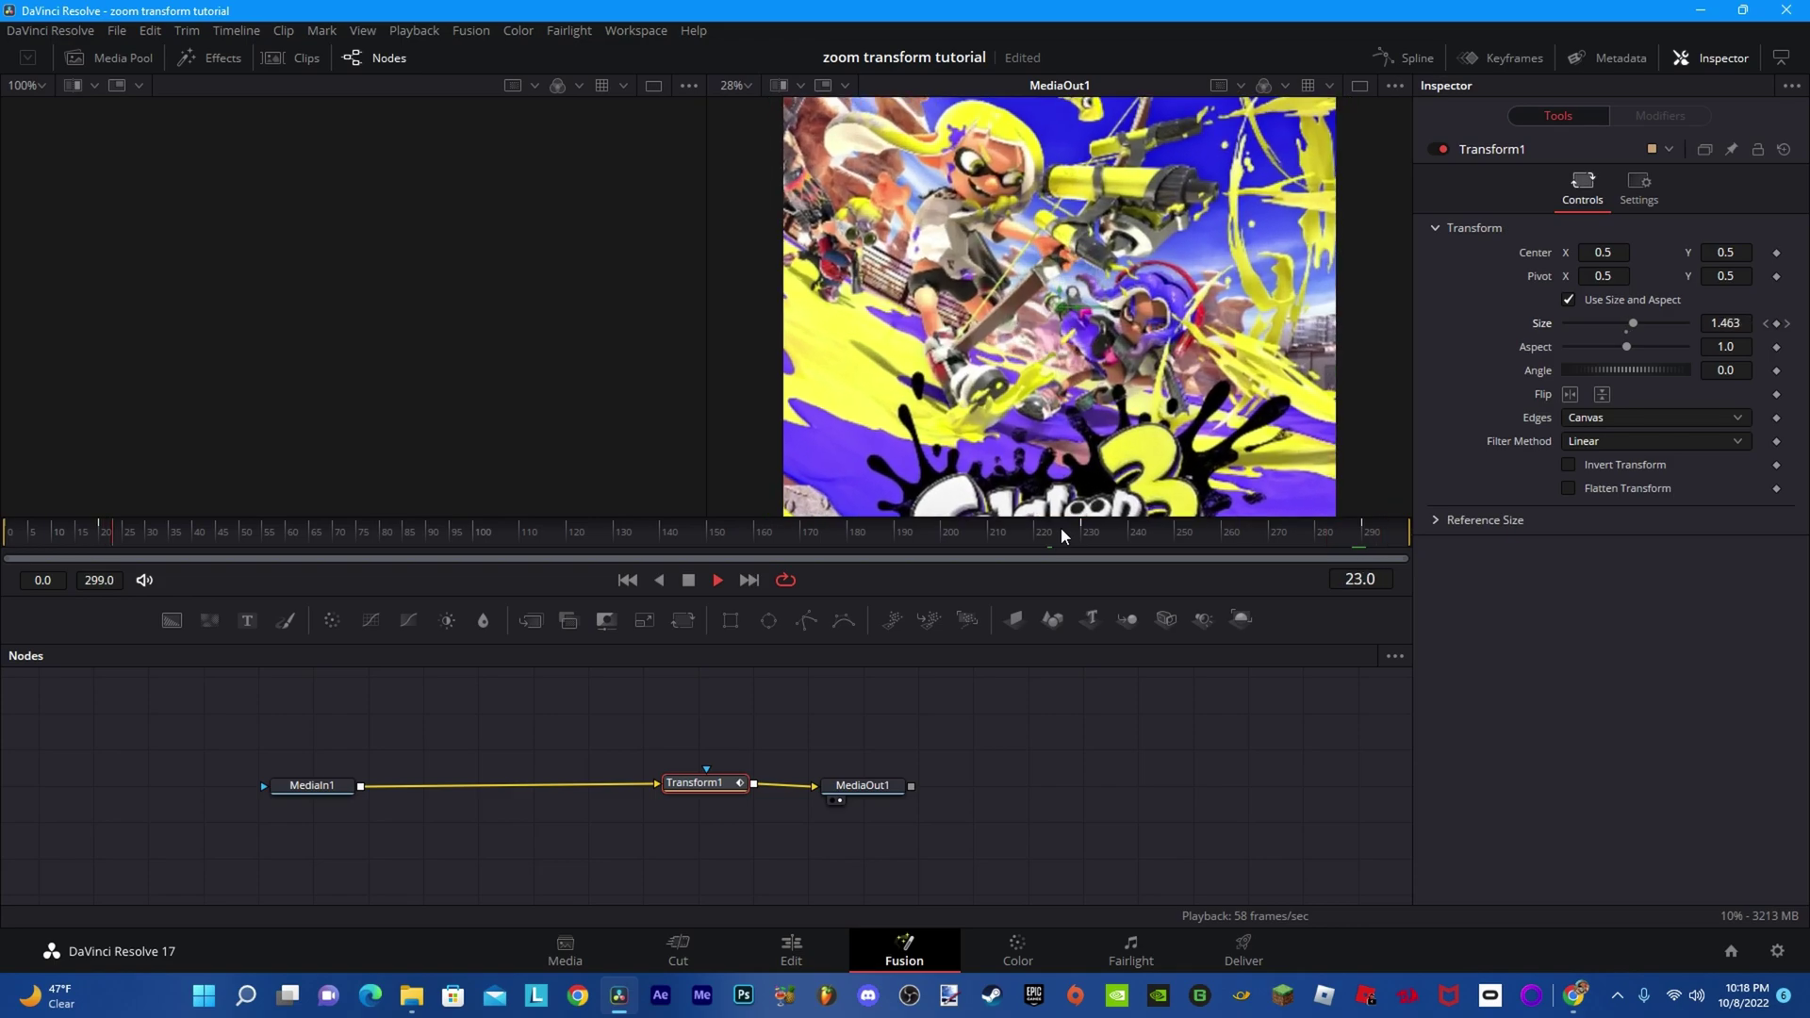
key(space)
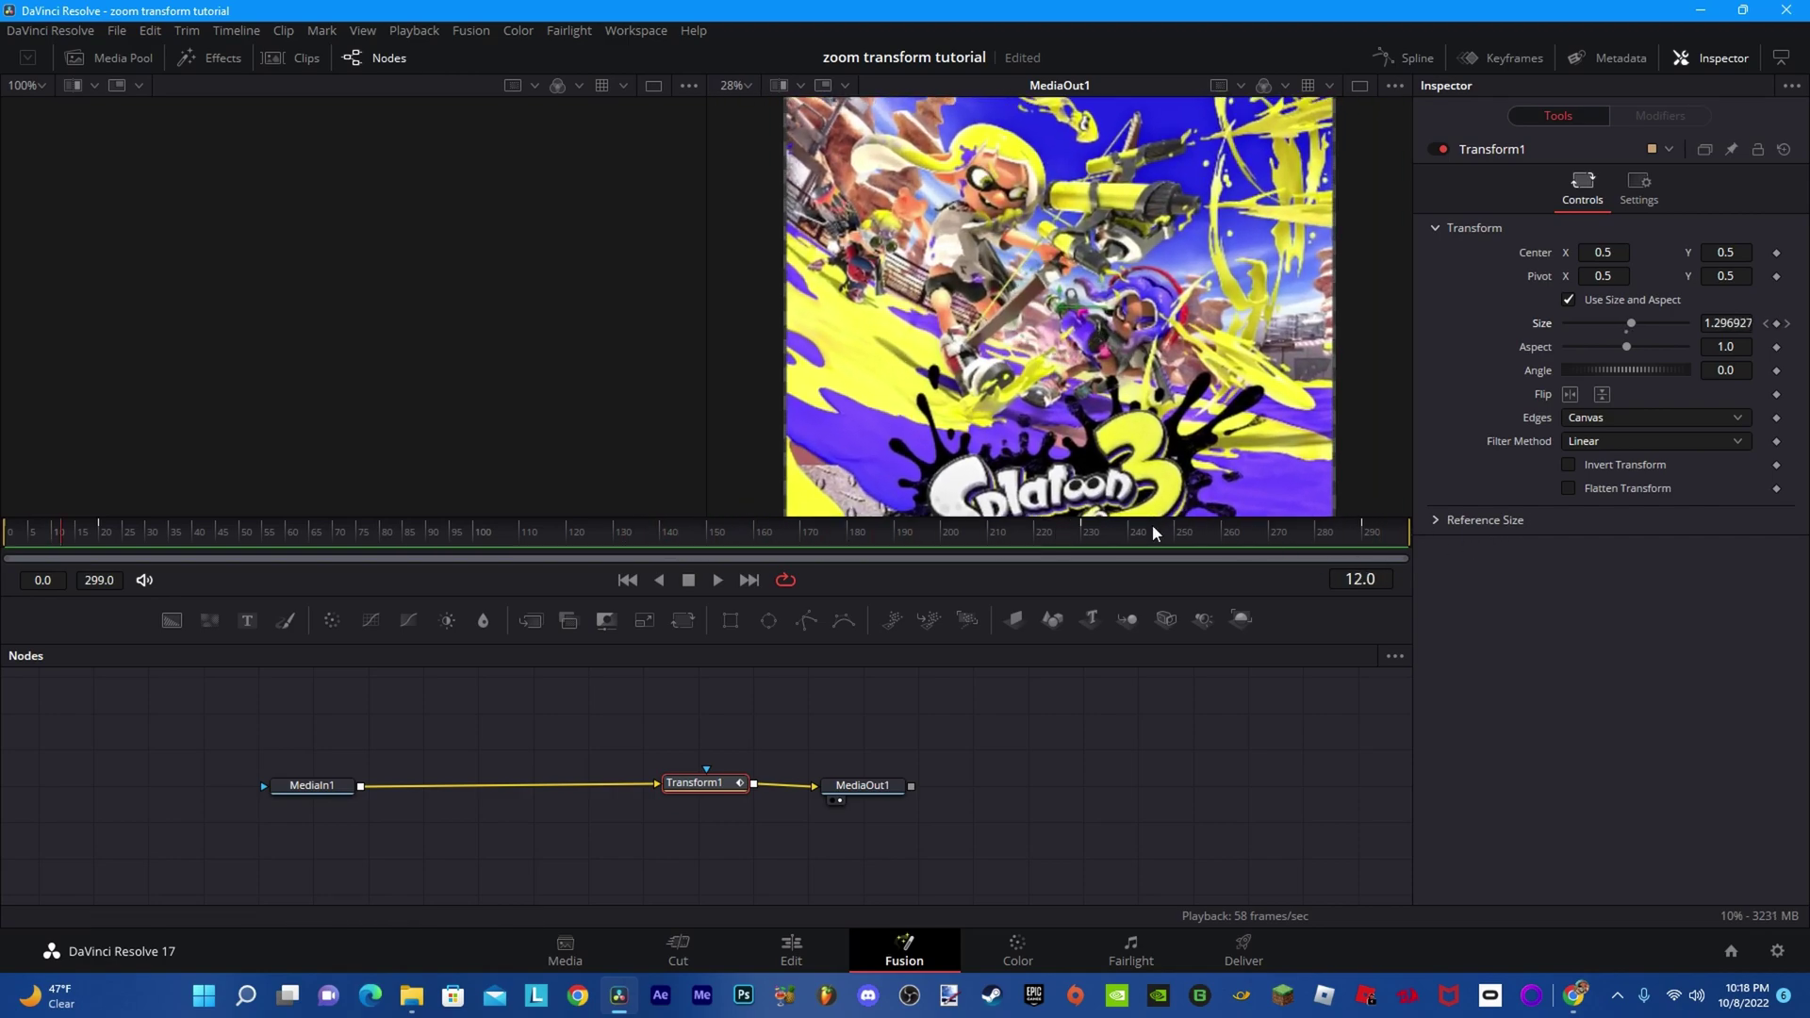
key(space)
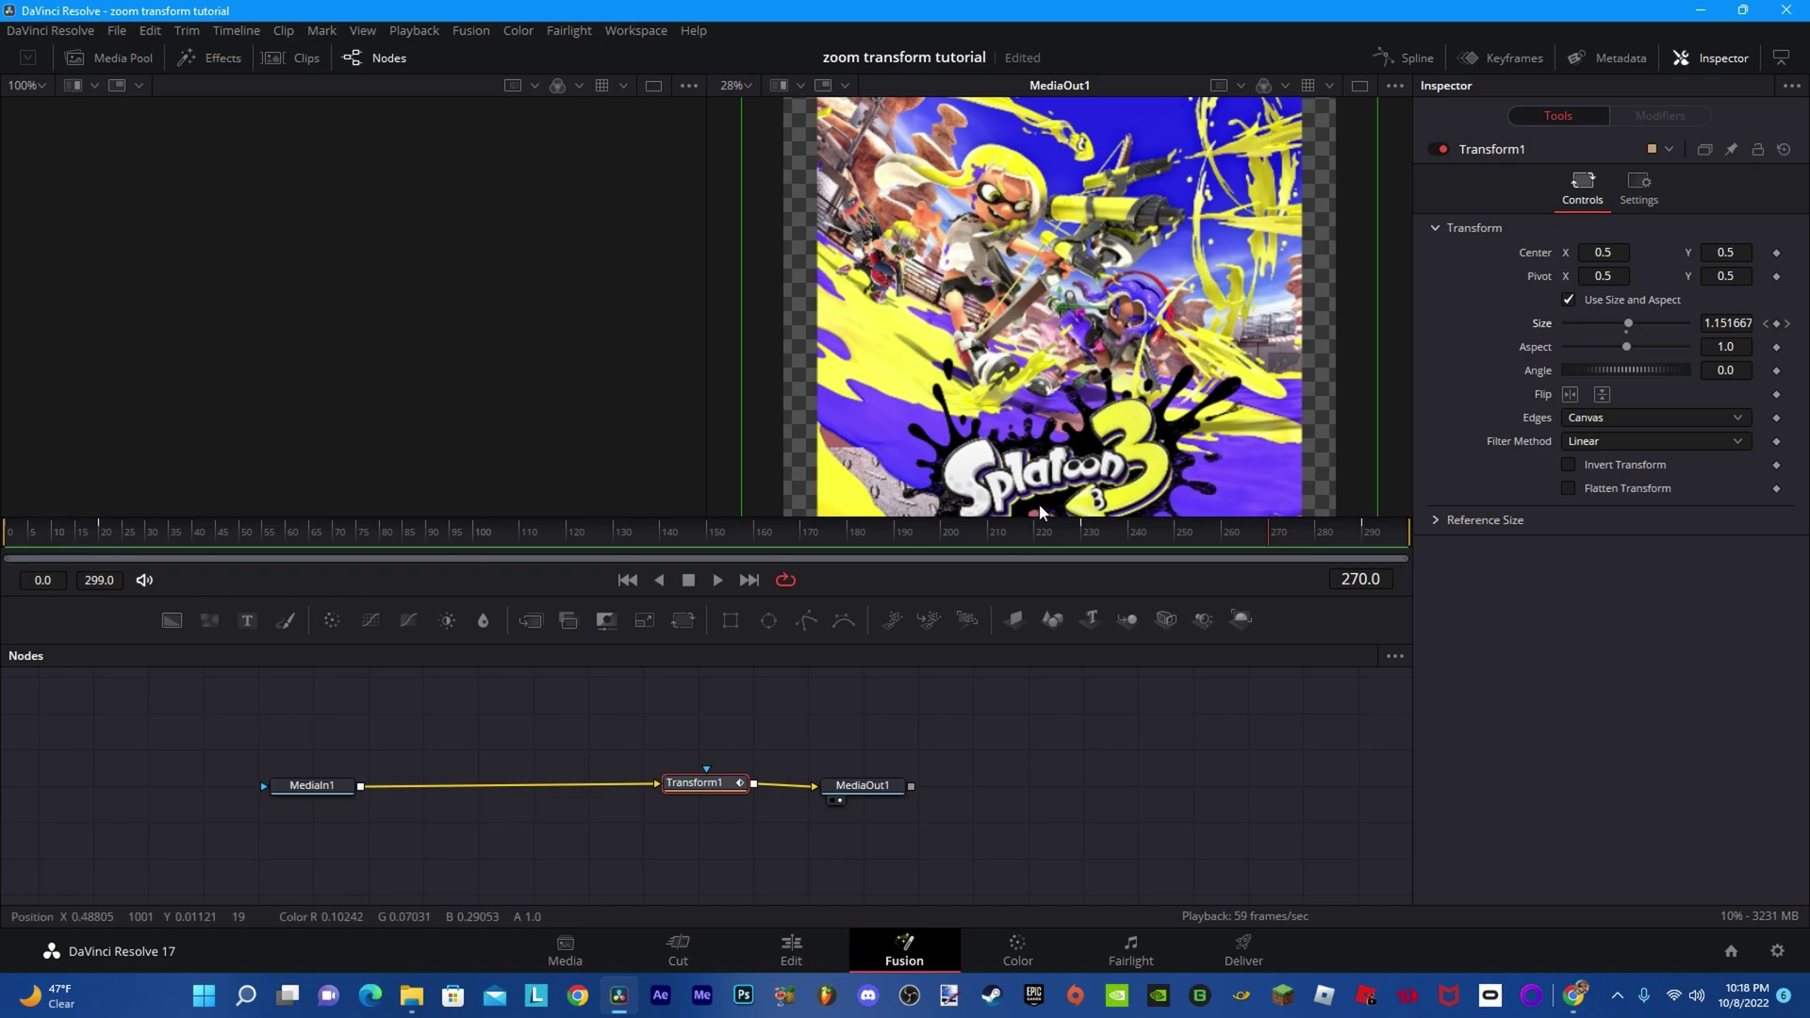
key(shift+F8)
scroll(1213, 748, down, 5)
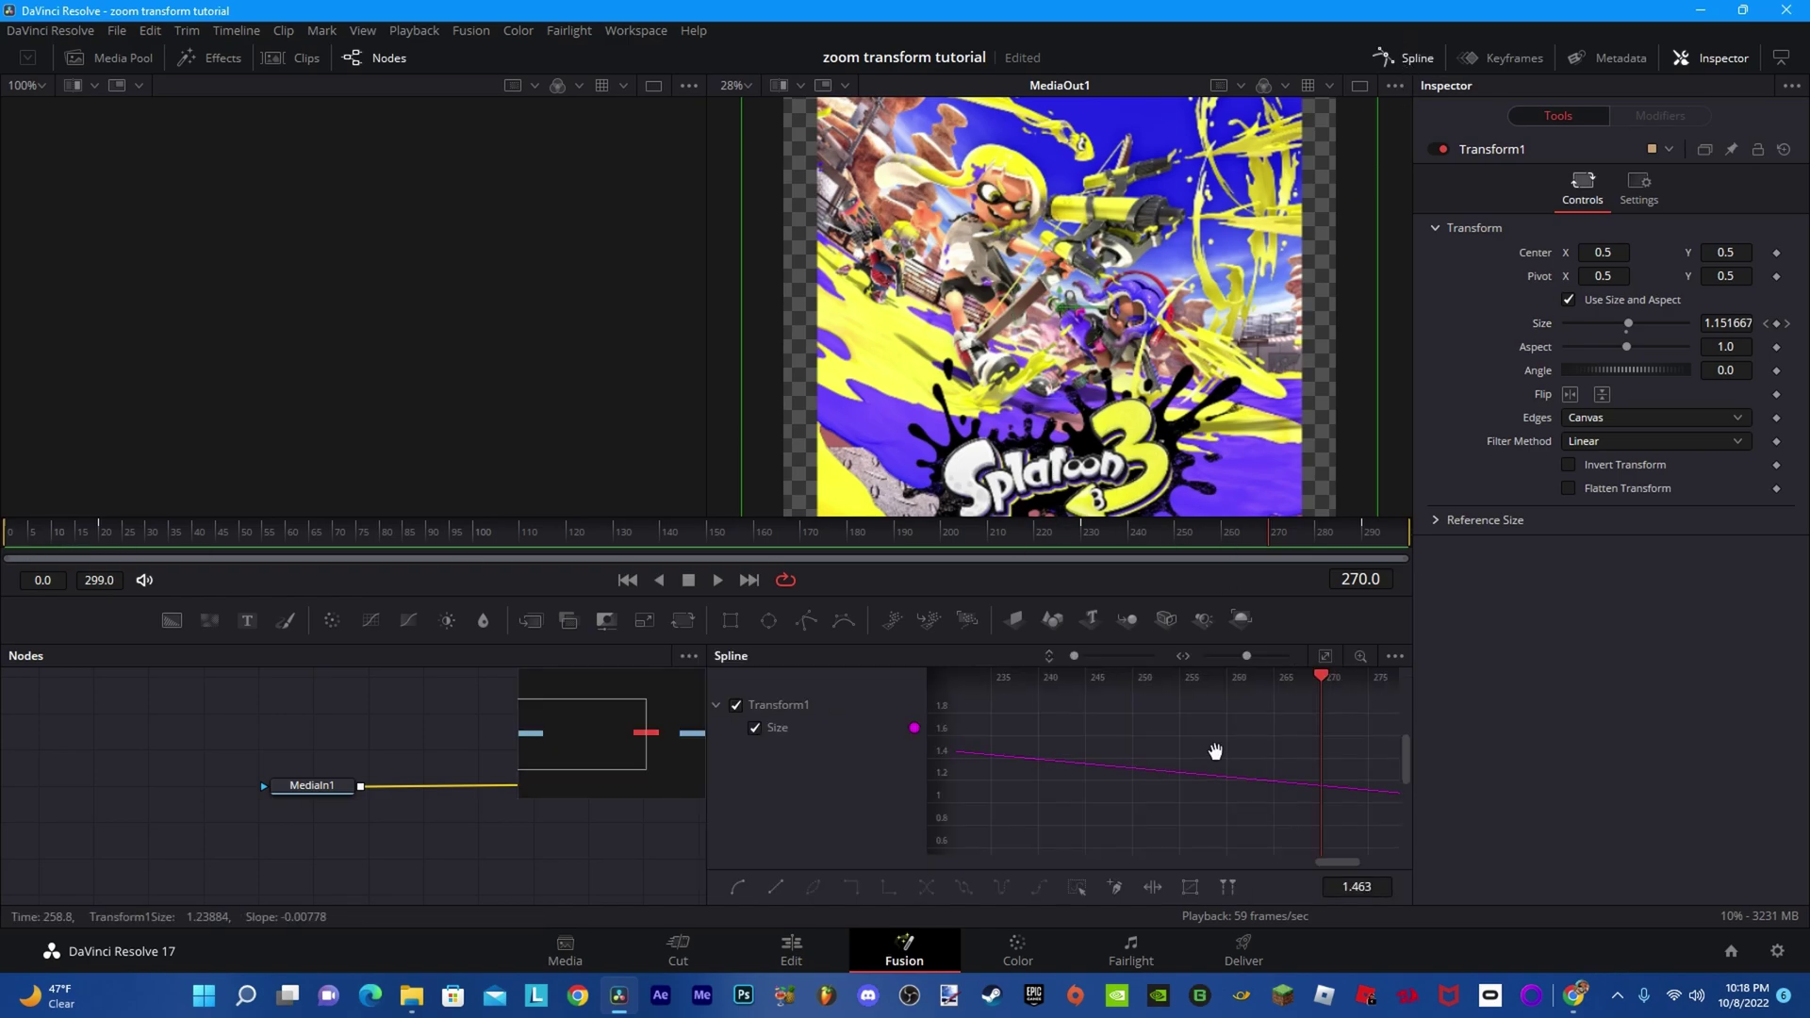
scroll(1126, 742, up, 3)
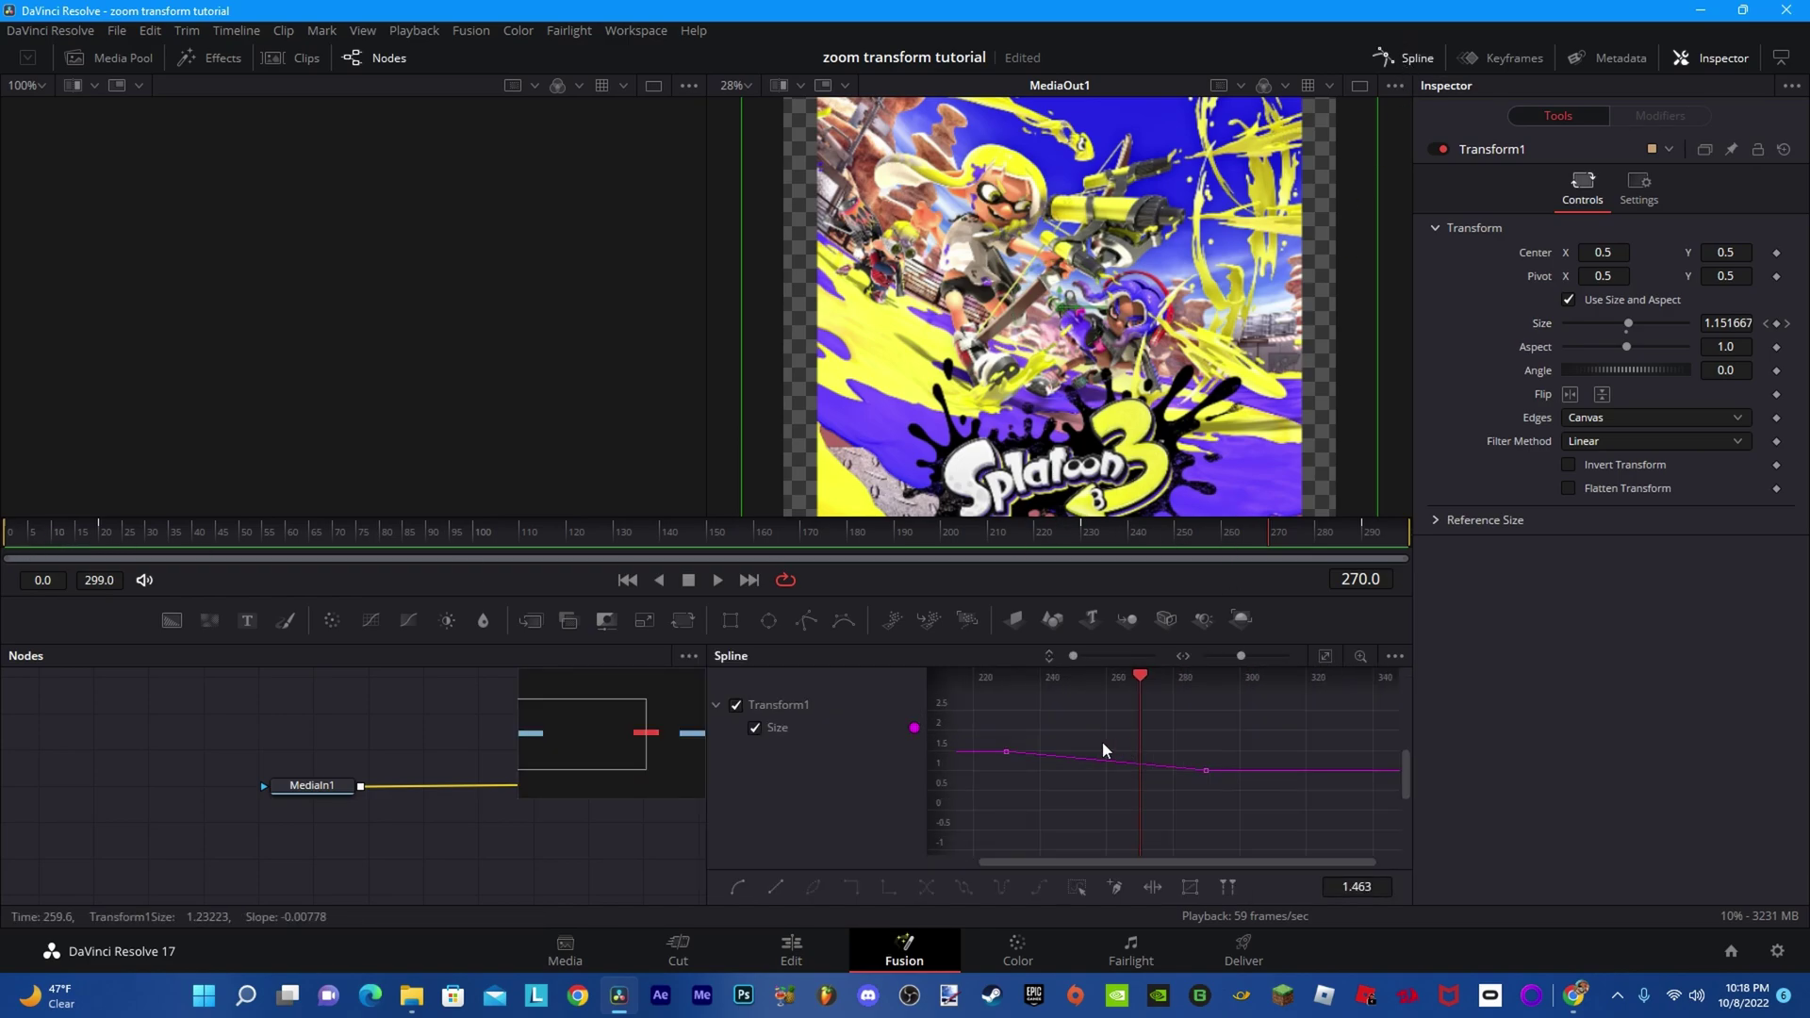
drag(1218, 735, 1188, 744)
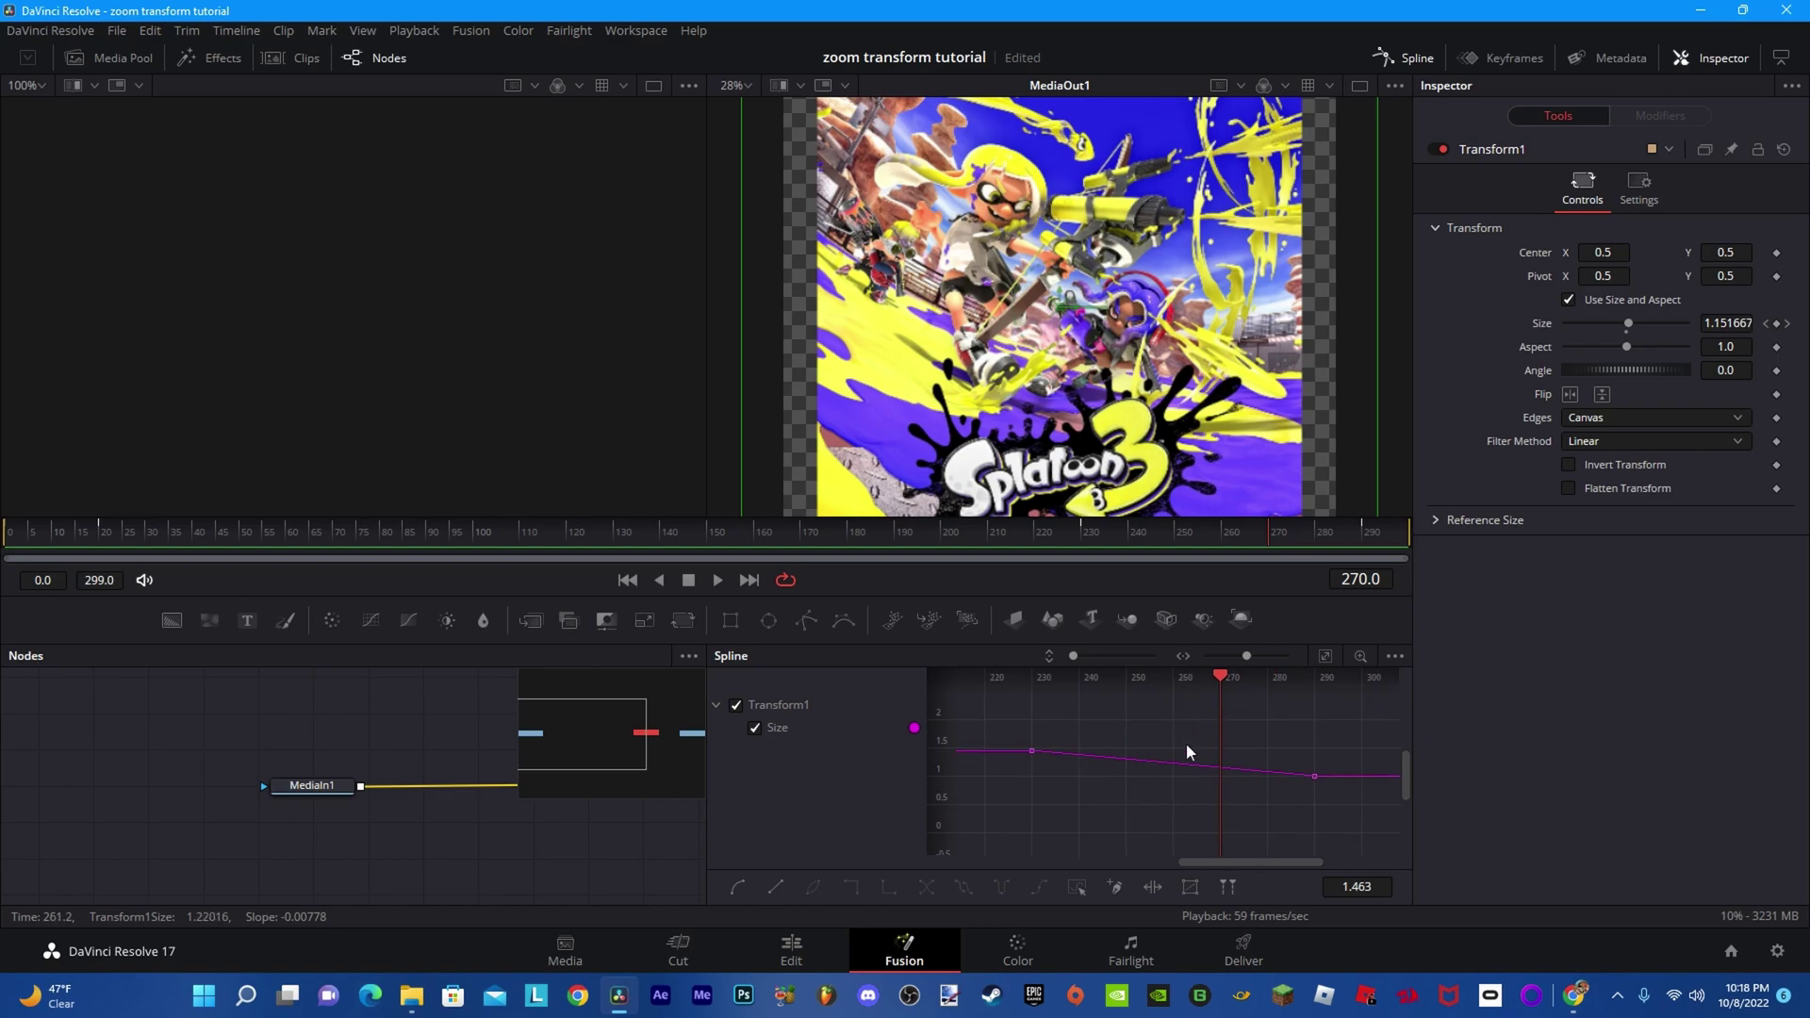
drag(1270, 528, 1343, 541)
drag(1343, 682, 1133, 705)
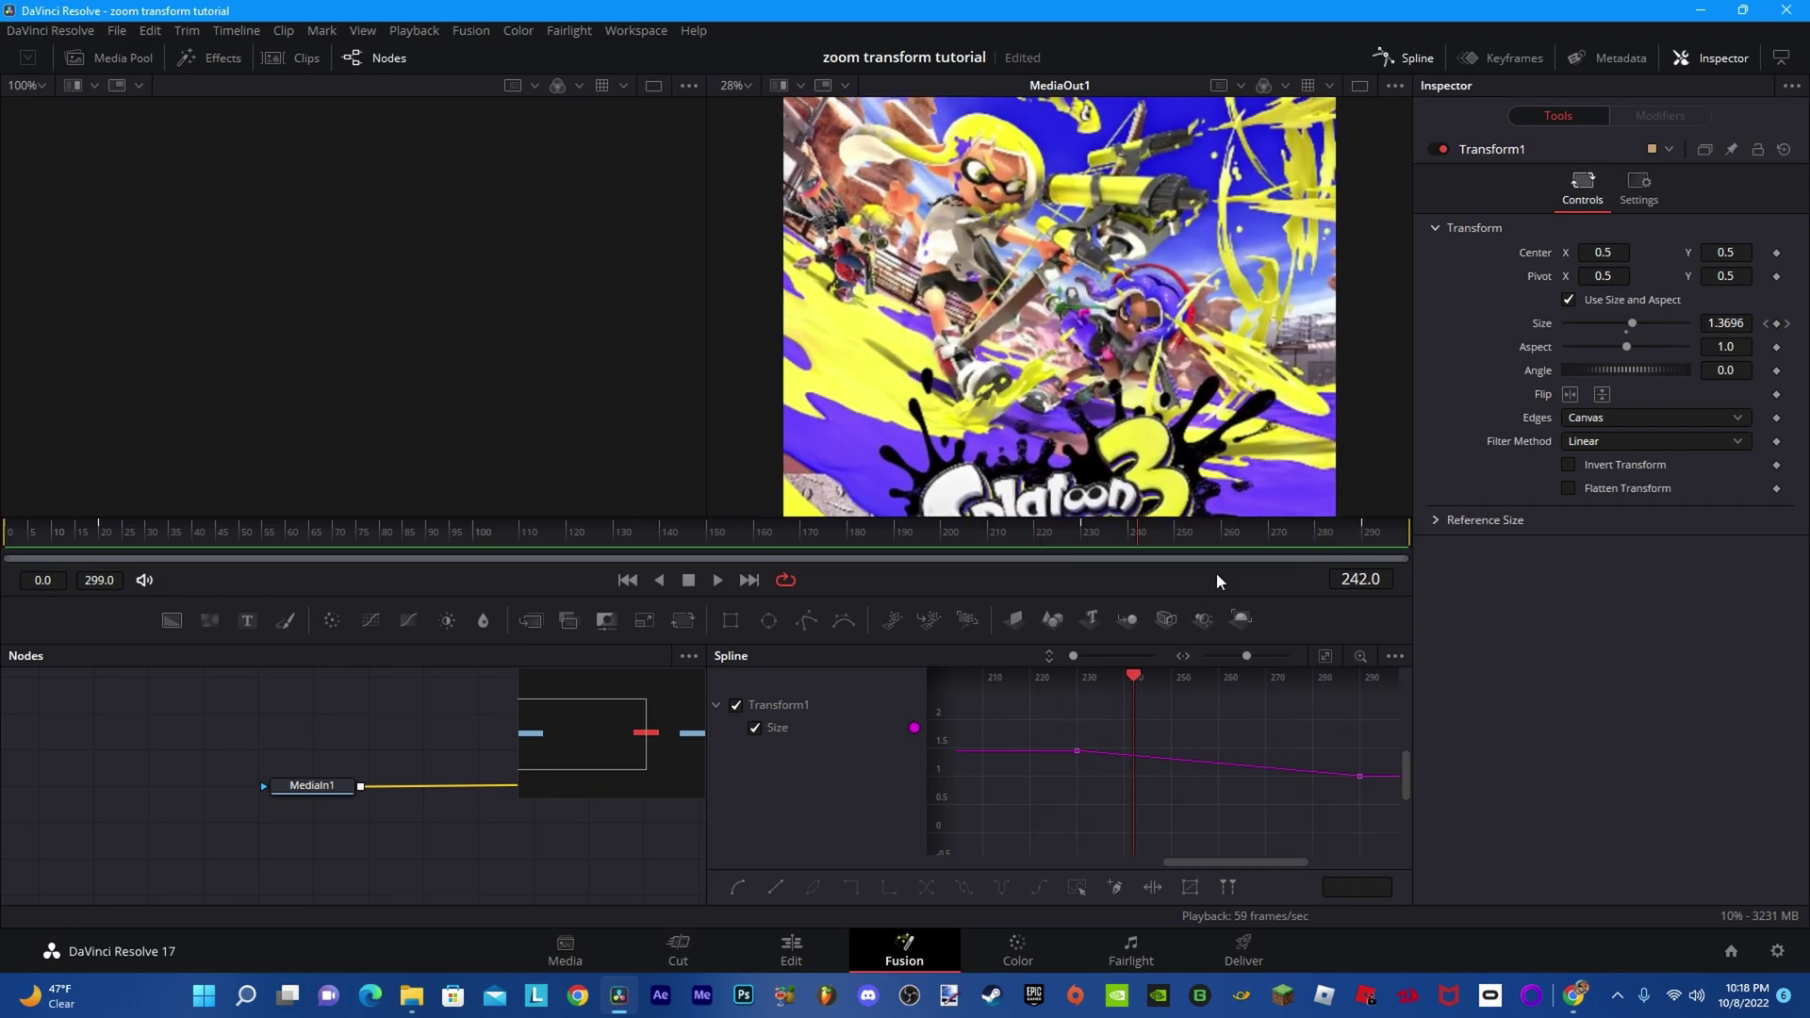
drag(1120, 517, 1320, 551)
scroll(1214, 781, right, 2)
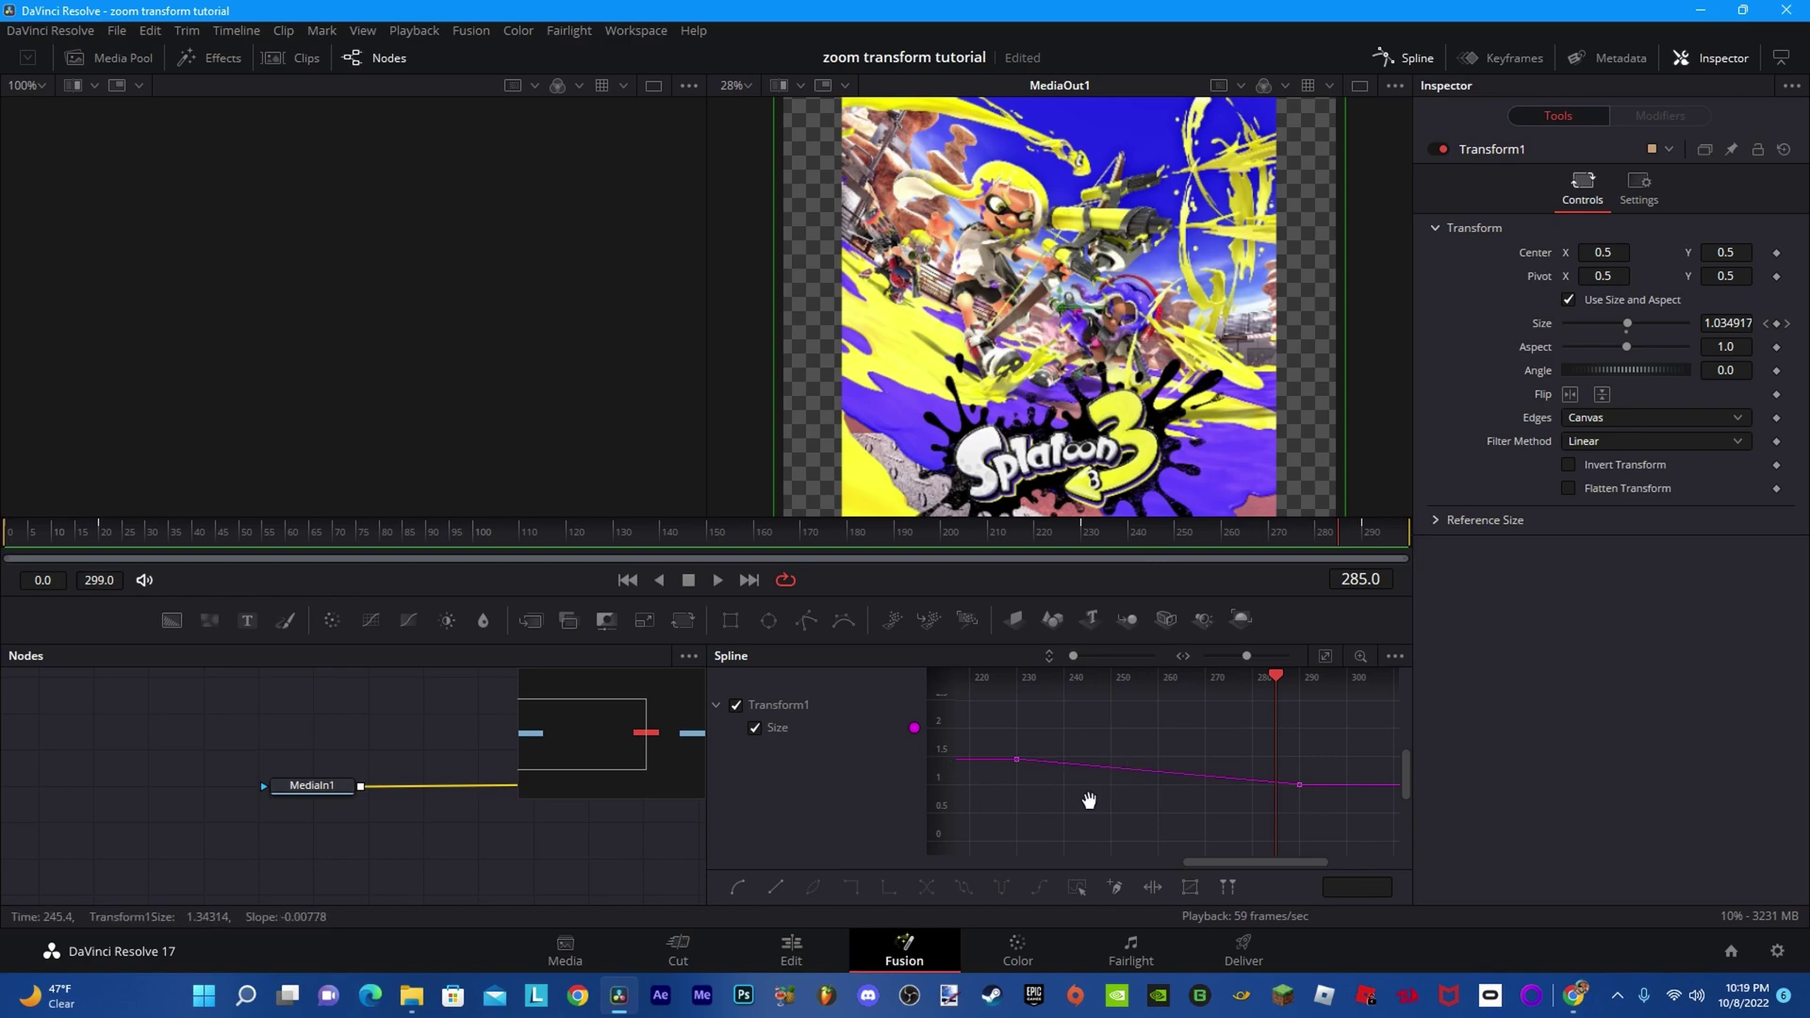
Step: Smooth the Size keyframes at frames 230 and 290 and flatten the end tangent
scroll(1168, 772, down, 4)
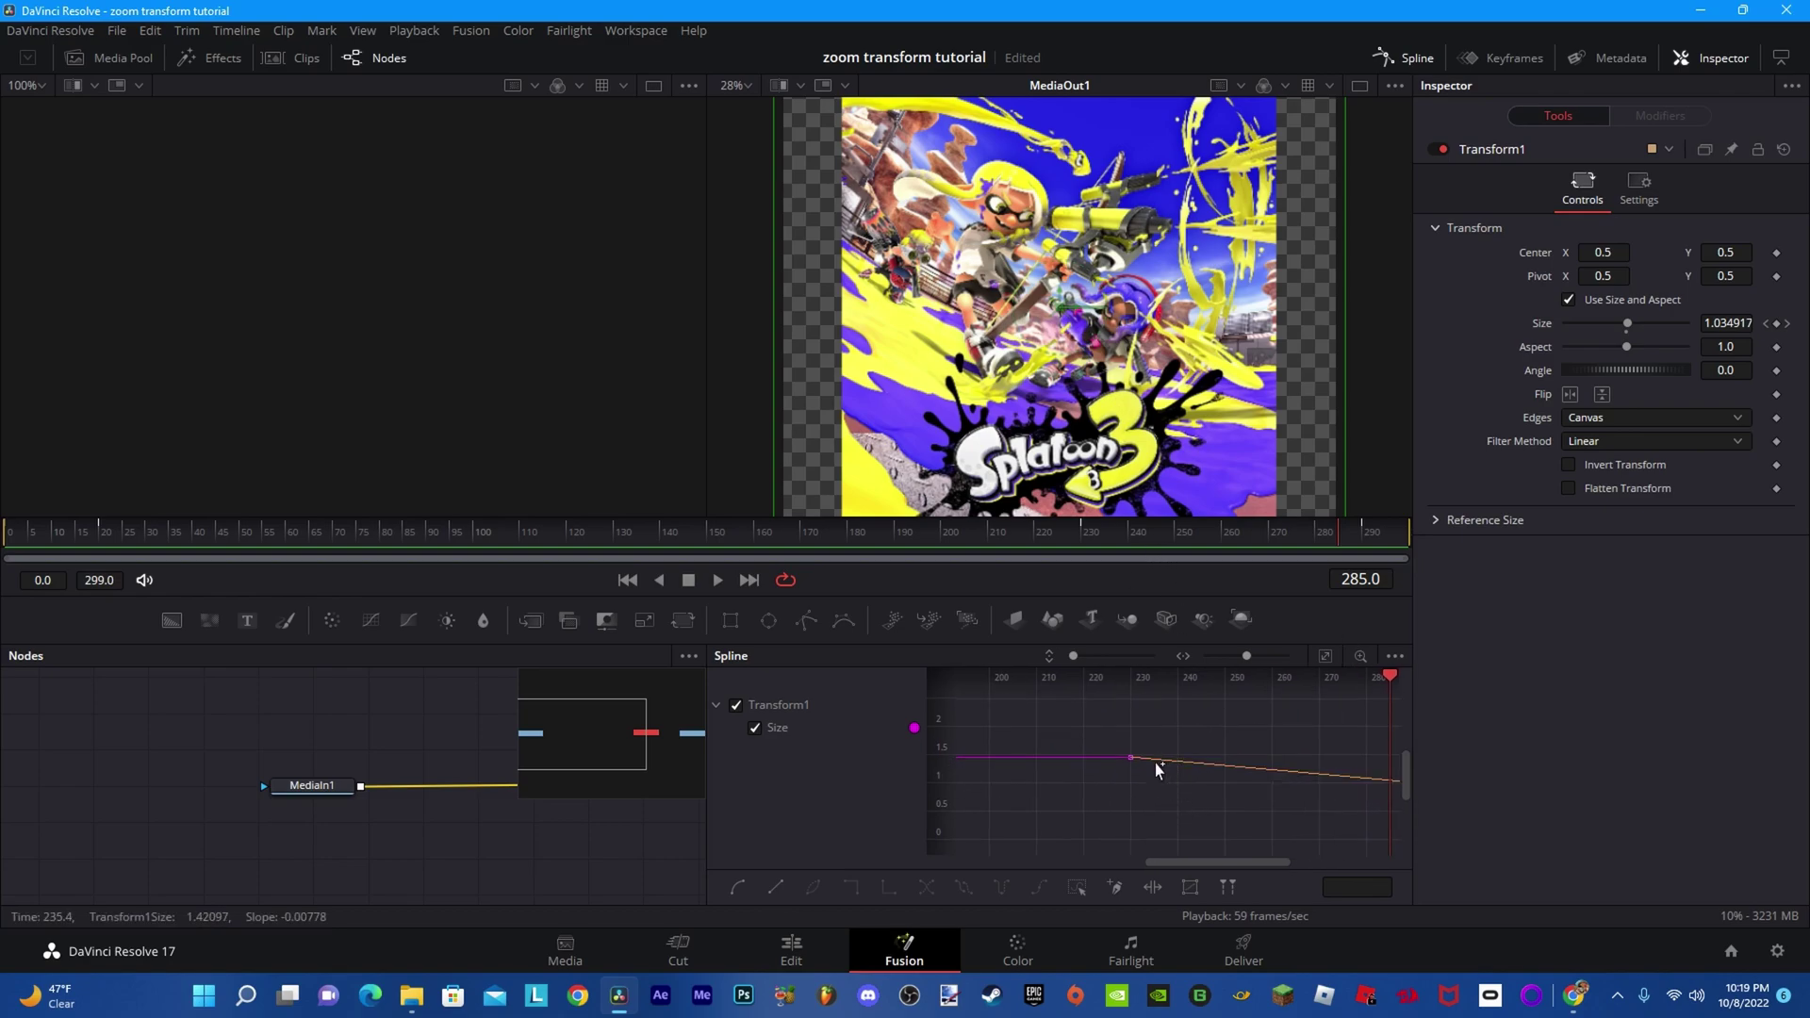
scroll(1134, 775, left, 5)
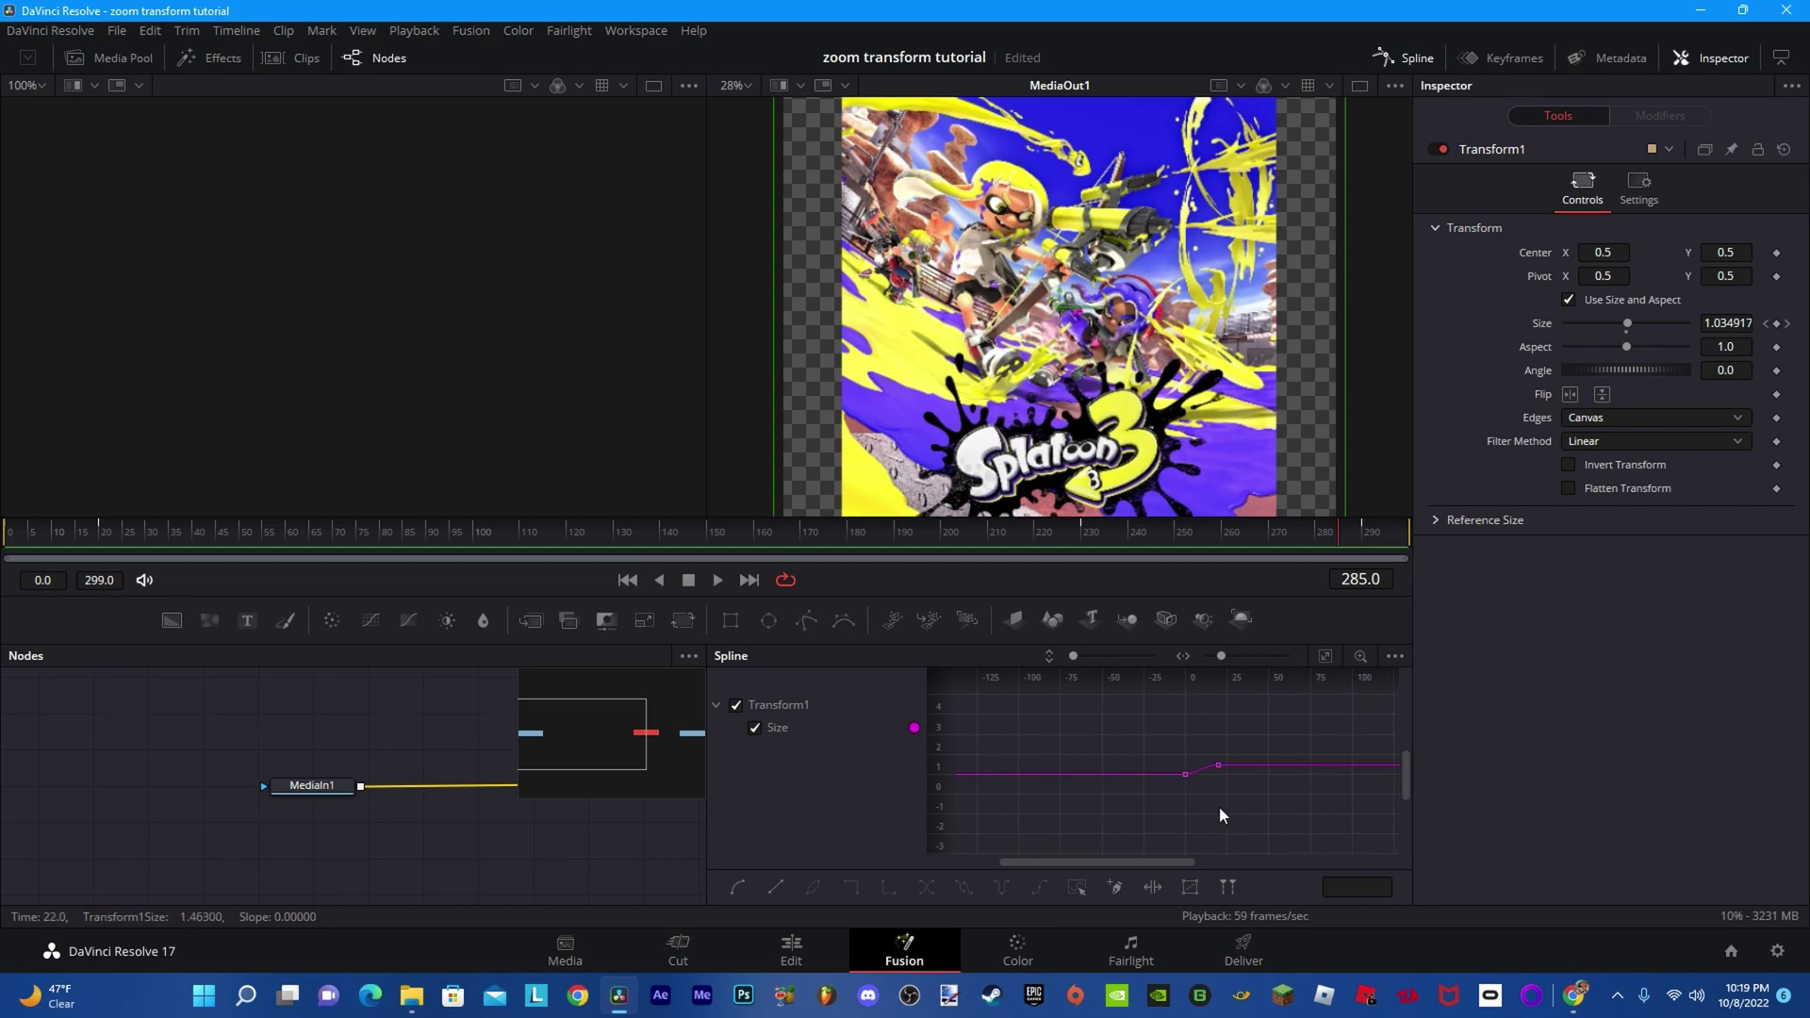
scroll(1094, 807, up, 4)
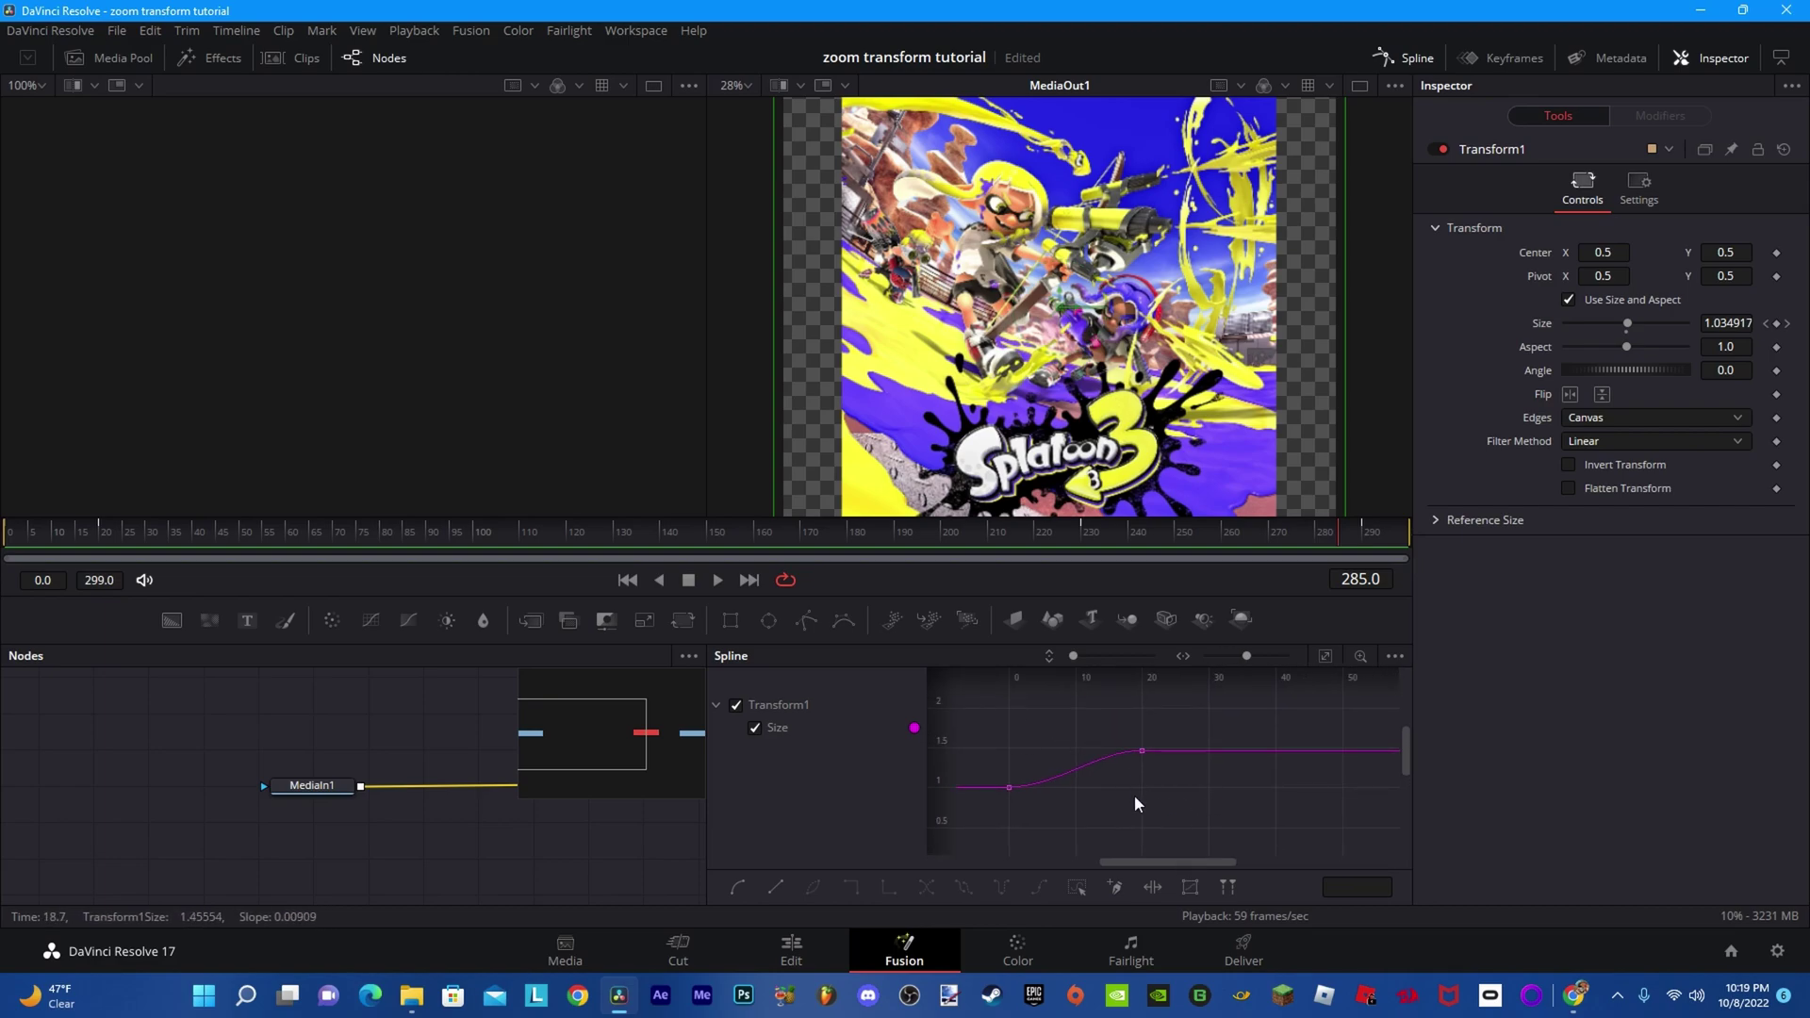
scroll(1134, 795, right, 5)
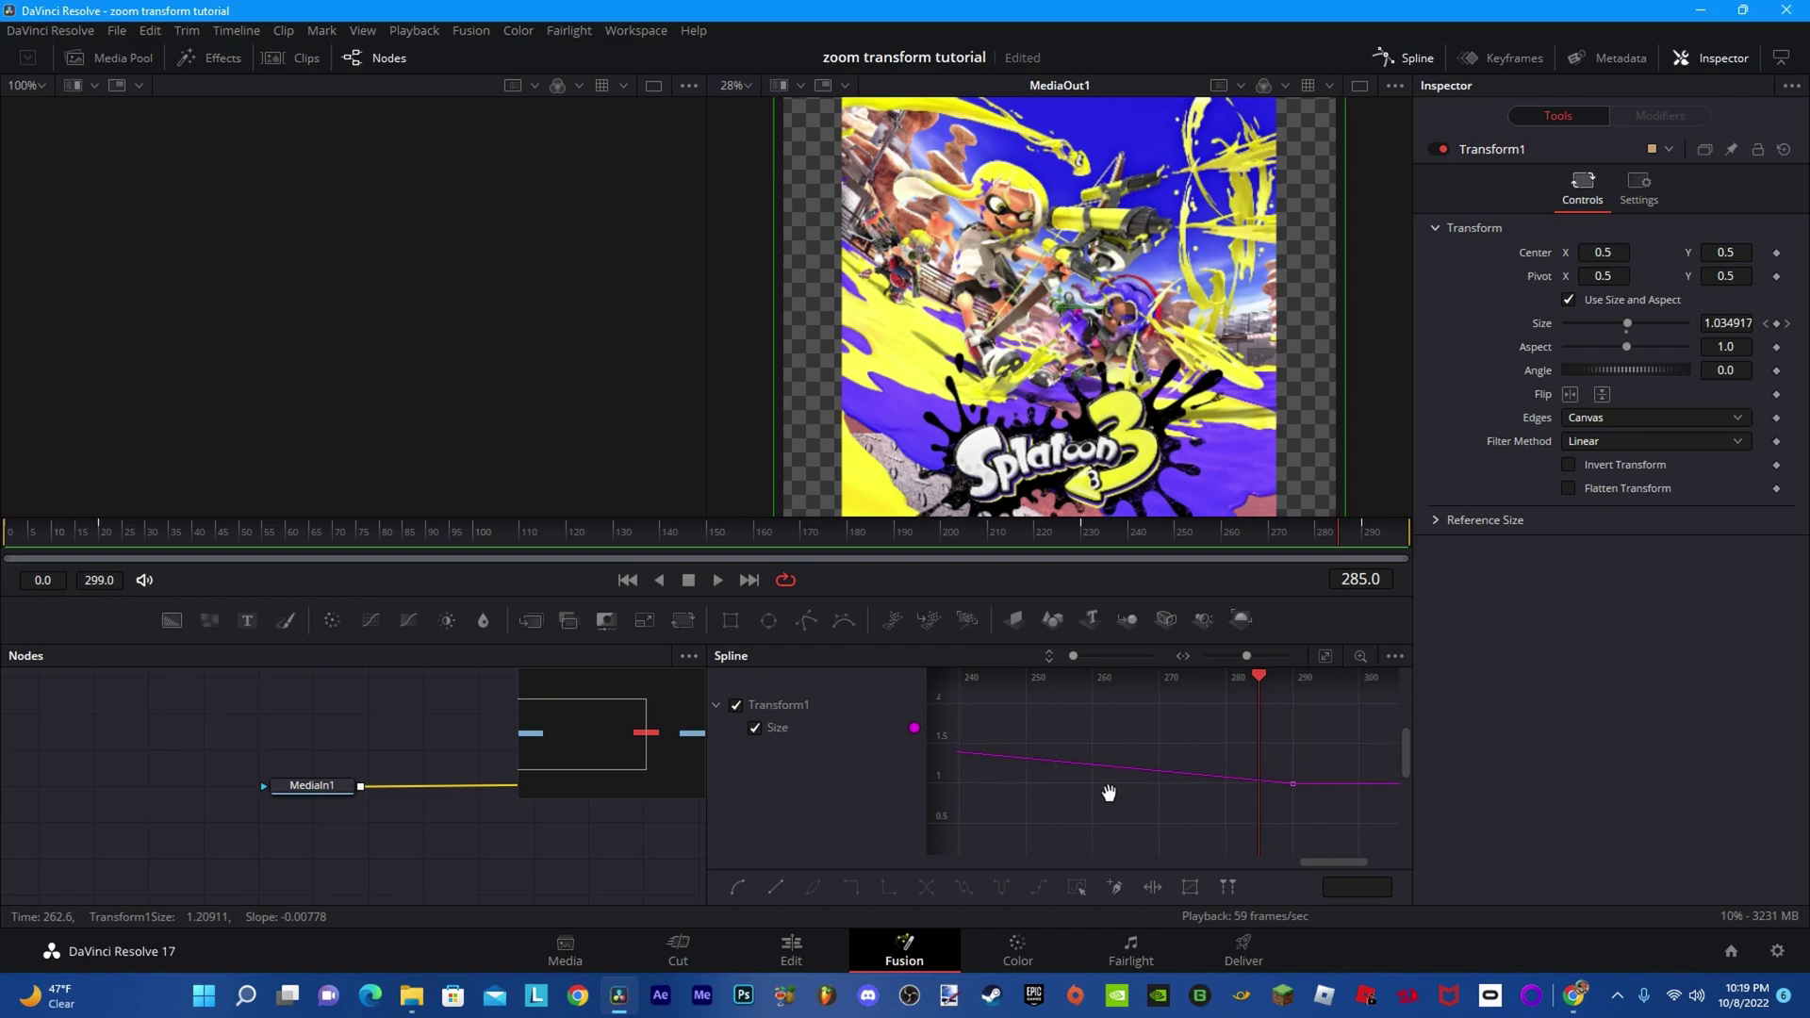
scroll(1109, 792, left, 2)
click(1034, 746)
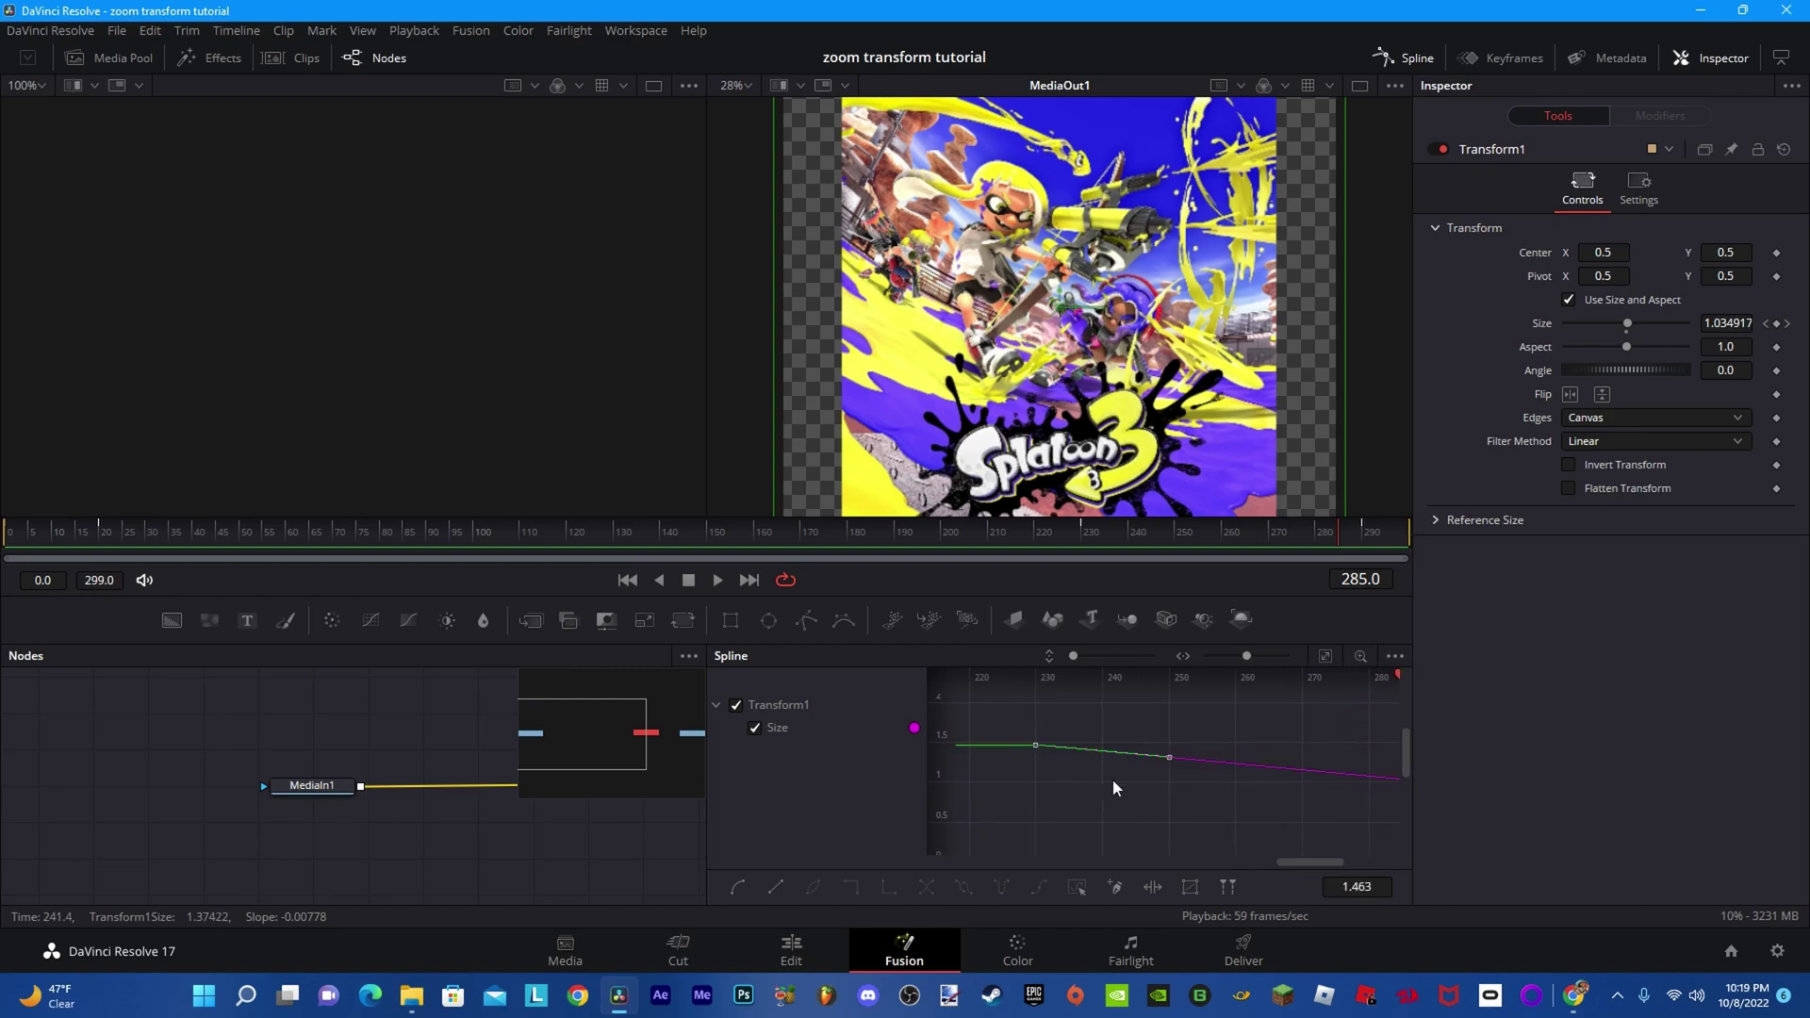
drag(1167, 760, 1172, 749)
scroll(1178, 773, right, 3)
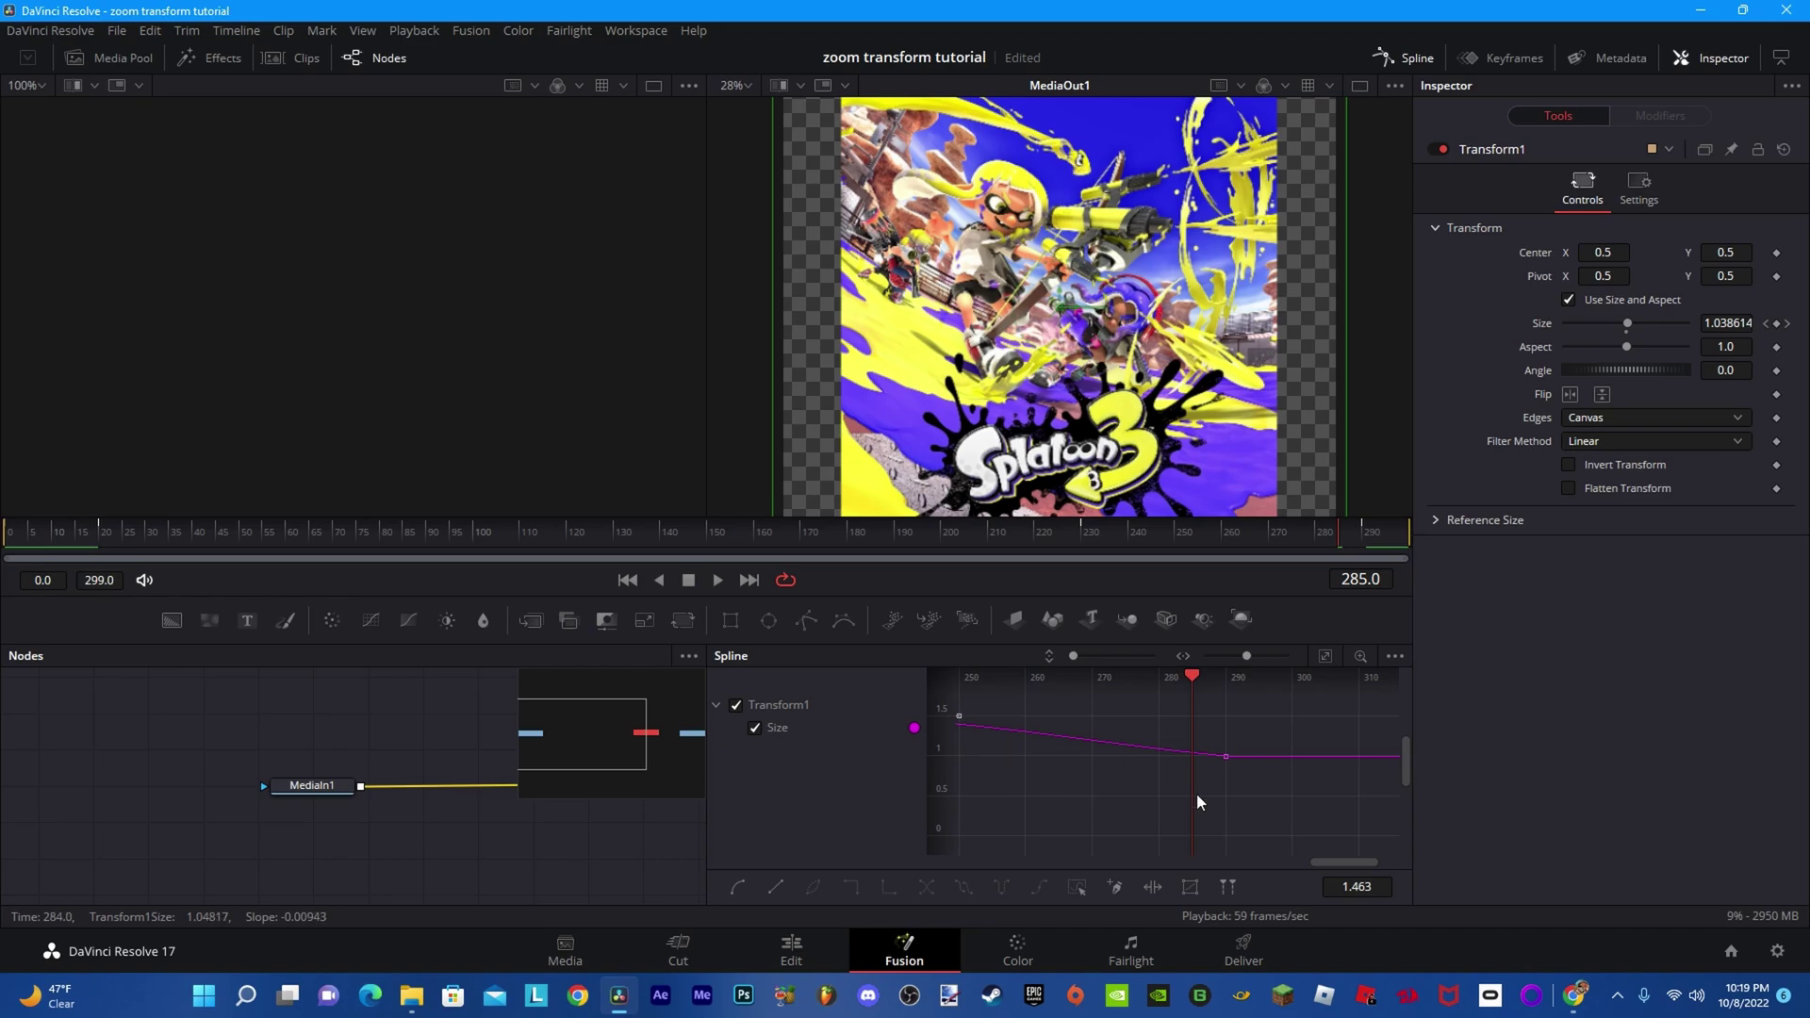
click(1226, 755)
drag(1087, 750, 1240, 811)
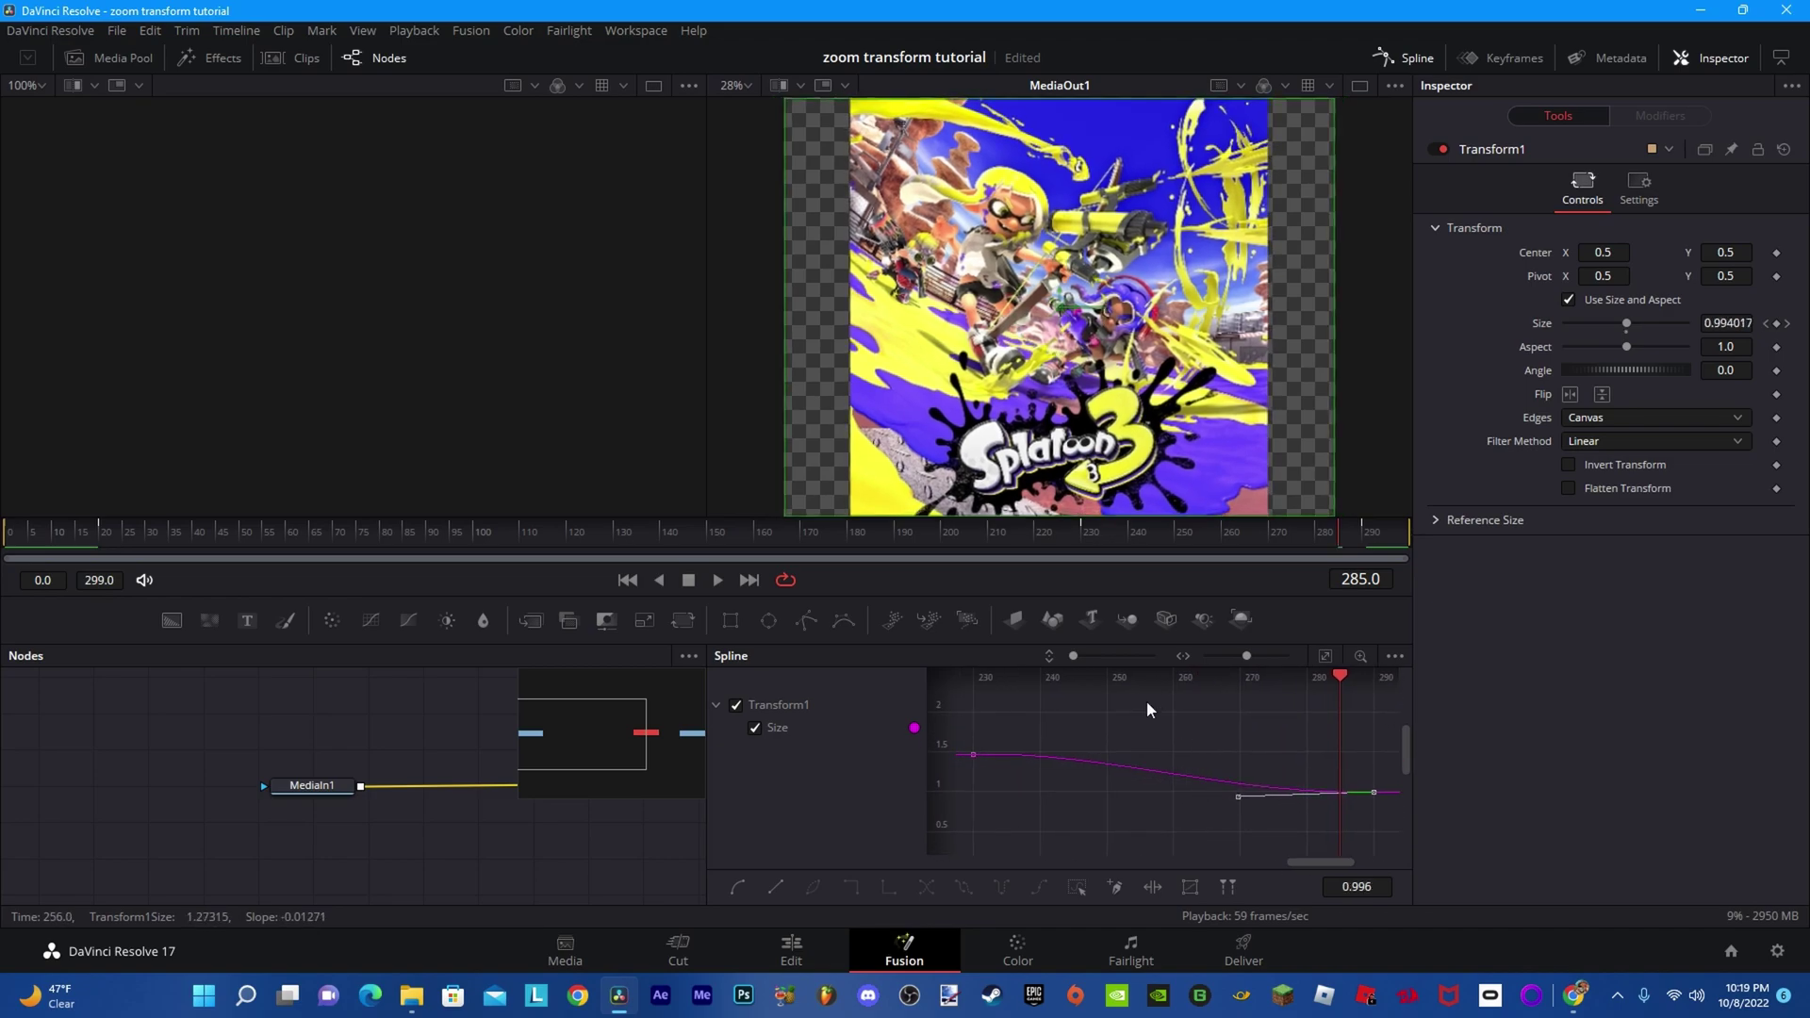
drag(1328, 551, 943, 529)
key(space)
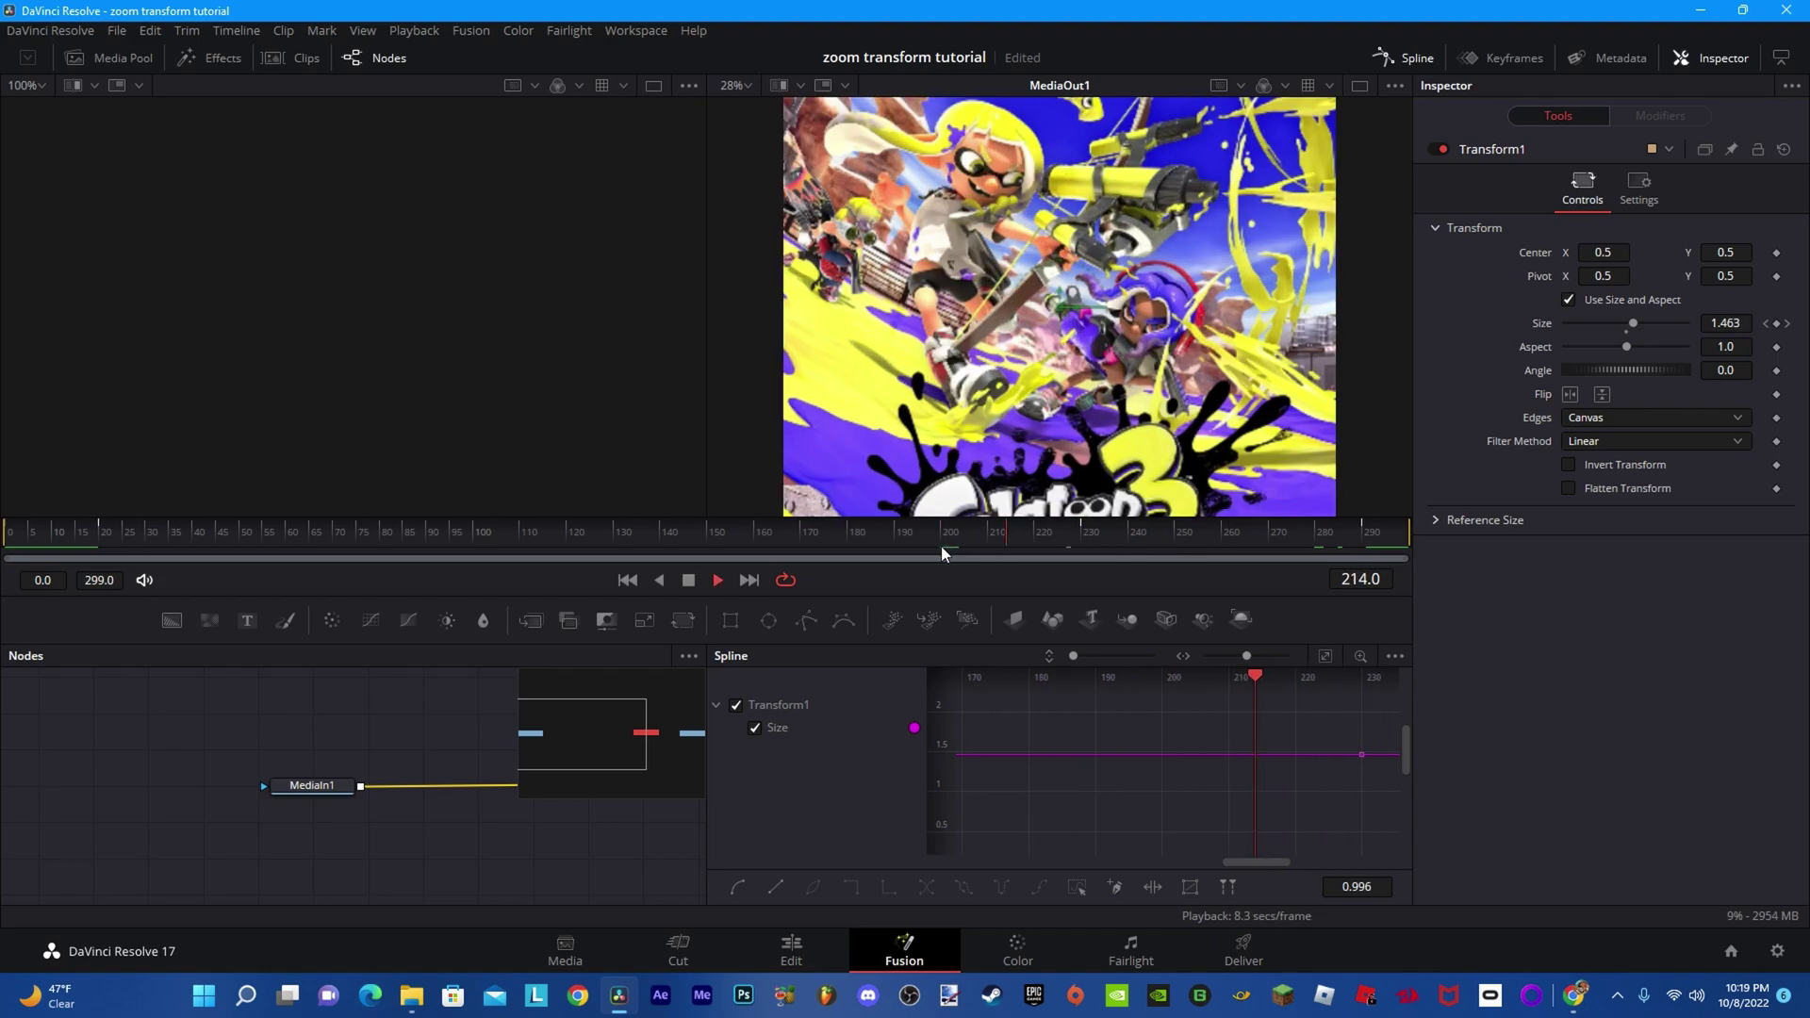
key(space)
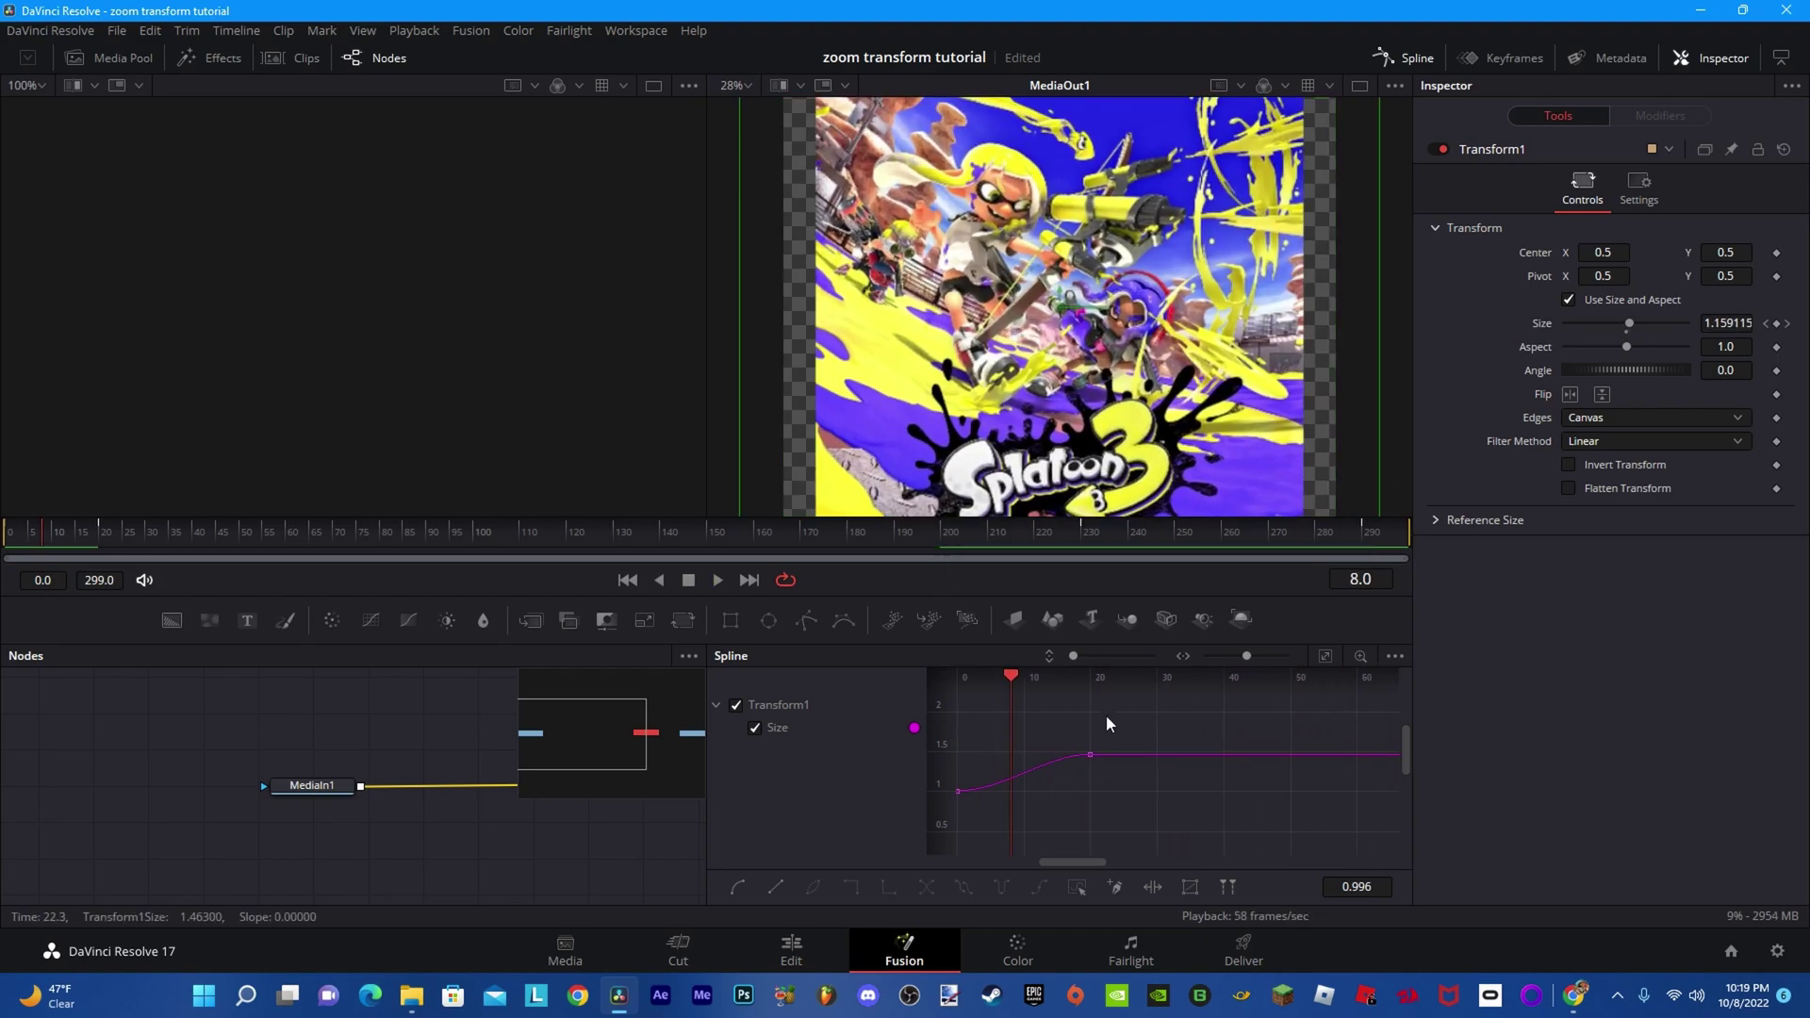
key(space)
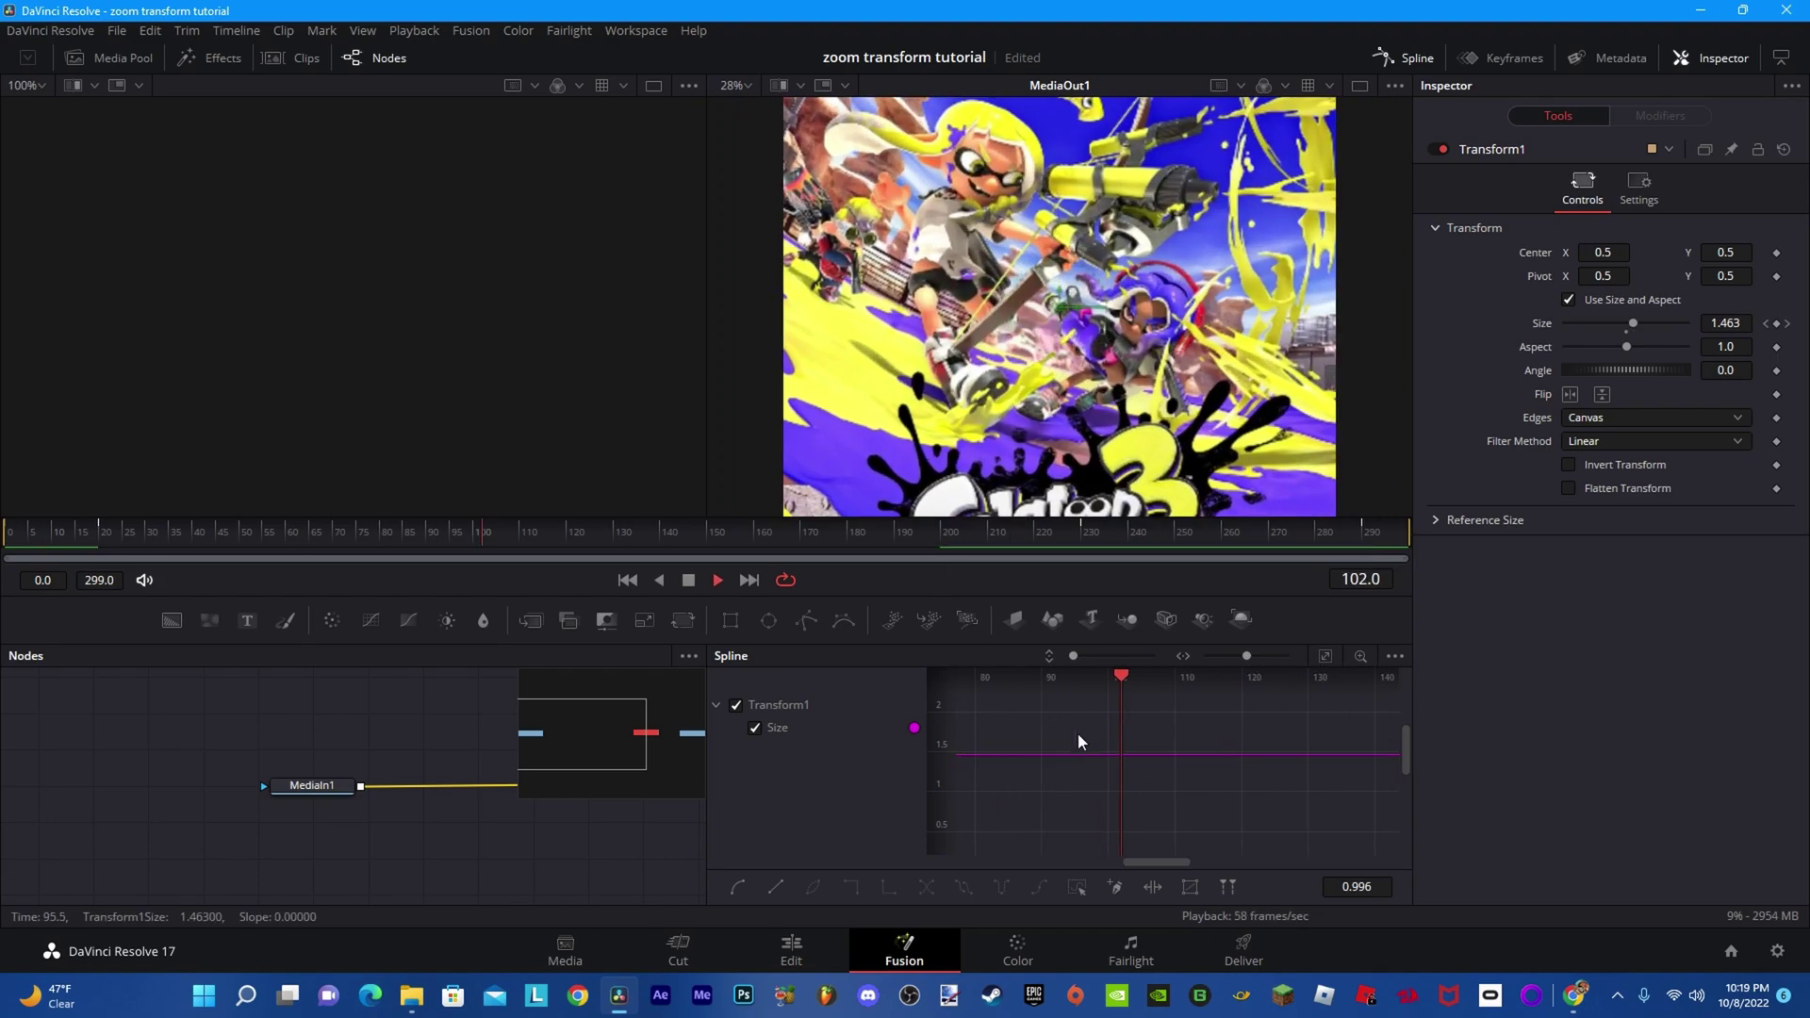